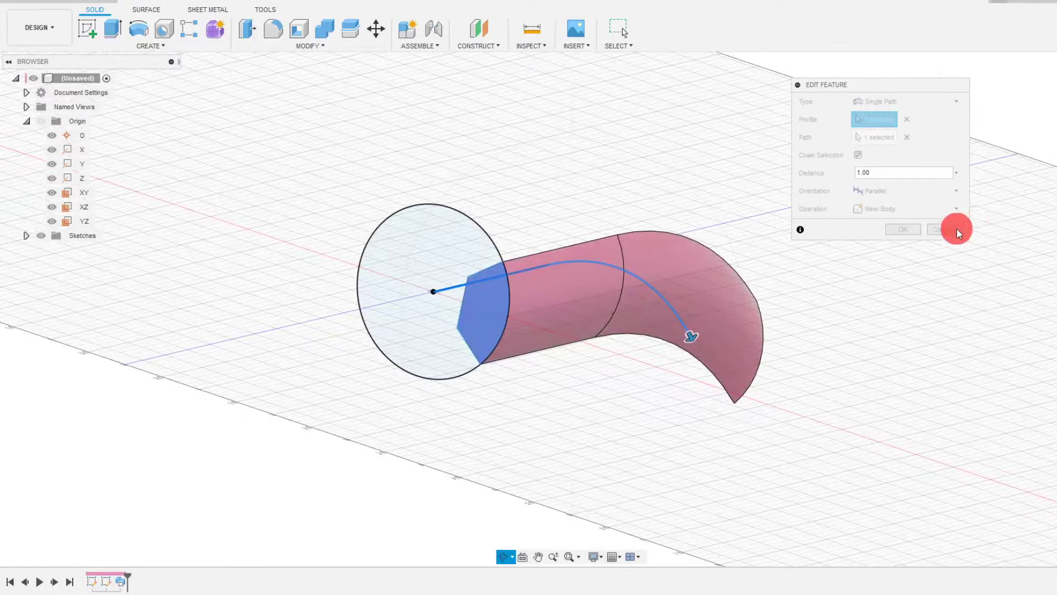
# Add a small upright rectangle inside the 2.00 diameter circle of the sweep's profile sketch, between its edge and centre, and finish the sketch.
pyautogui.click(956, 228)
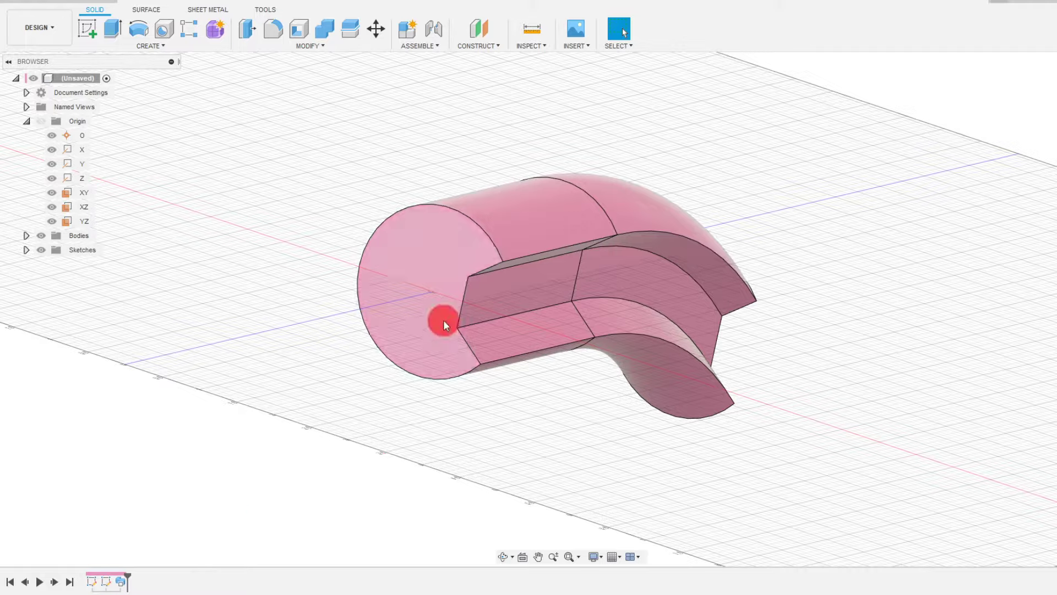
pyautogui.doubleClick(92, 581)
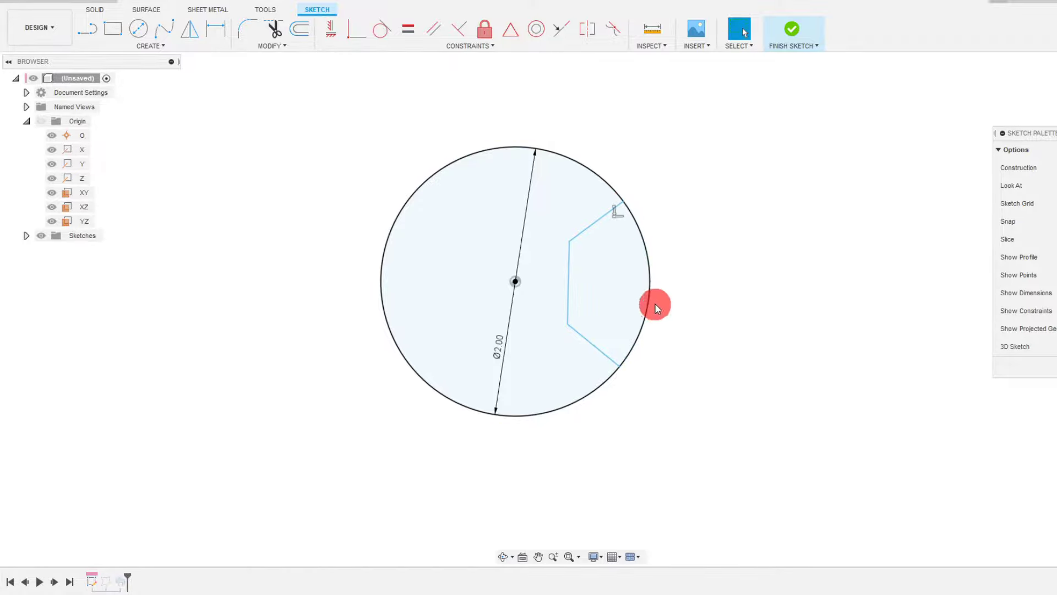
pyautogui.click(114, 29)
pyautogui.moveTo(442, 232); pyautogui.dragTo(491, 307)
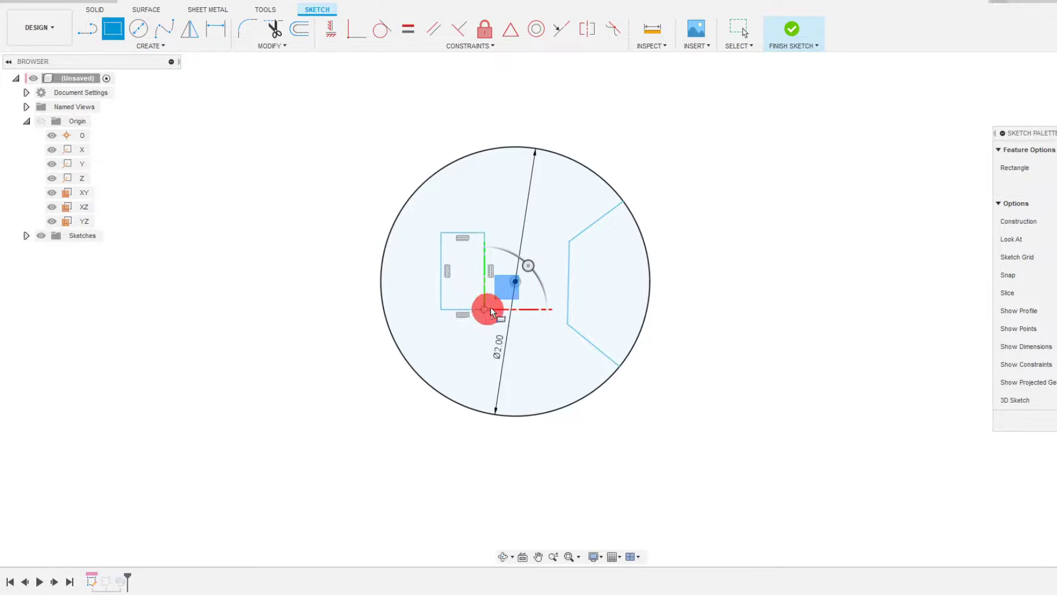
pyautogui.click(491, 307)
pyautogui.press('Escape')
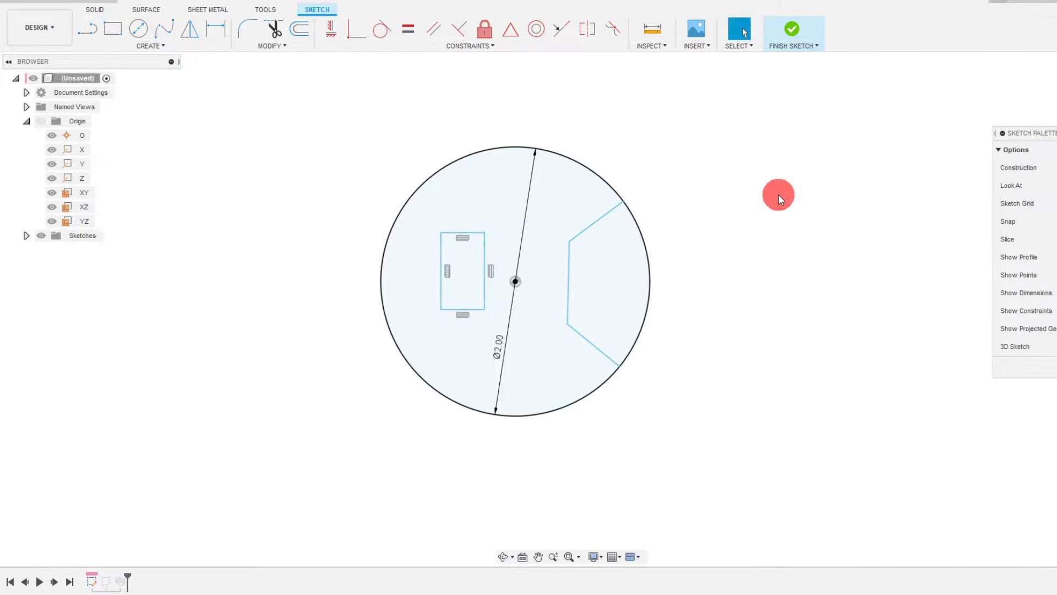
pyautogui.click(794, 31)
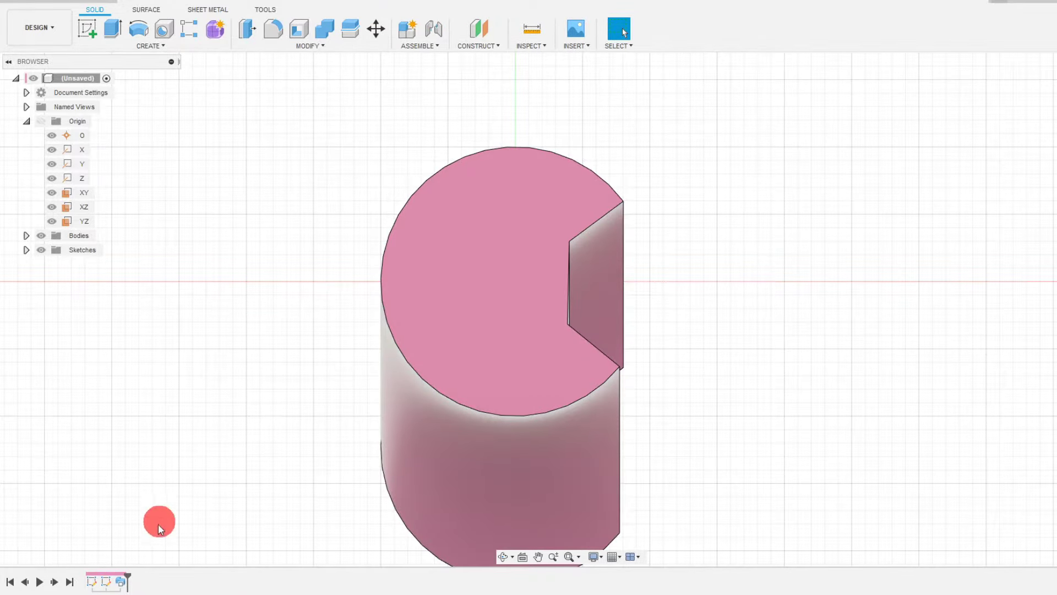
# Edit the sweep to exclude the small rectangle from its profile, and view the hollow channel from an angle.
pyautogui.doubleClick(121, 582)
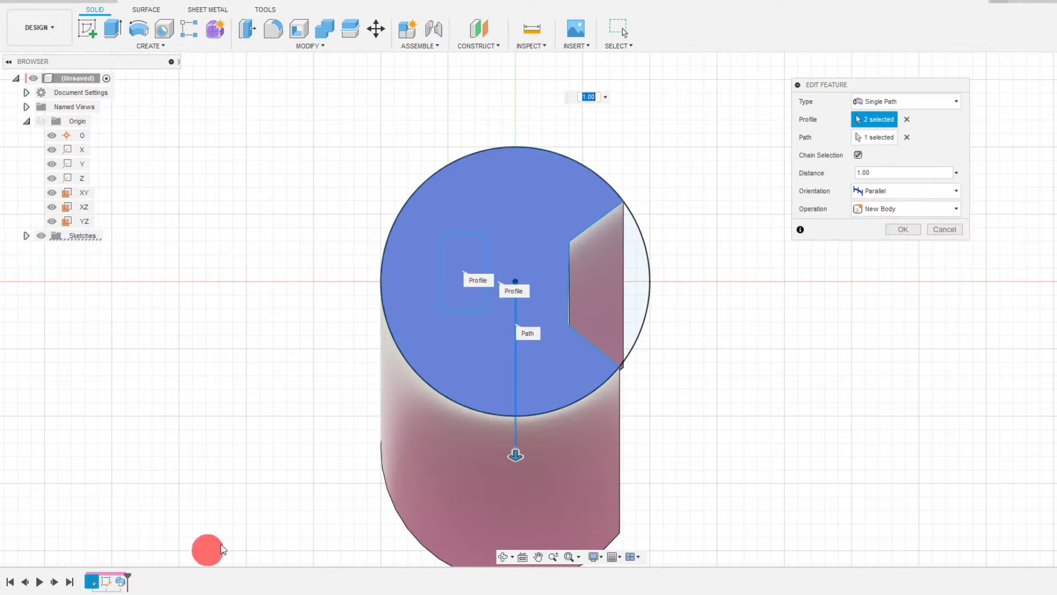
pyautogui.click(468, 246)
pyautogui.scroll(-1, 644, 283)
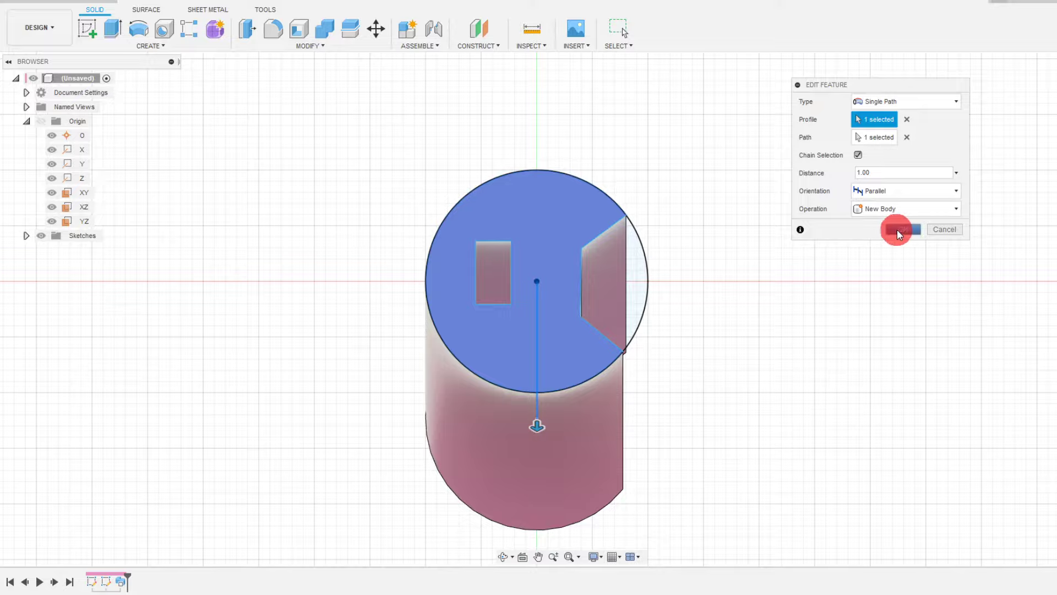
pyautogui.click(863, 120)
pyautogui.click(899, 228)
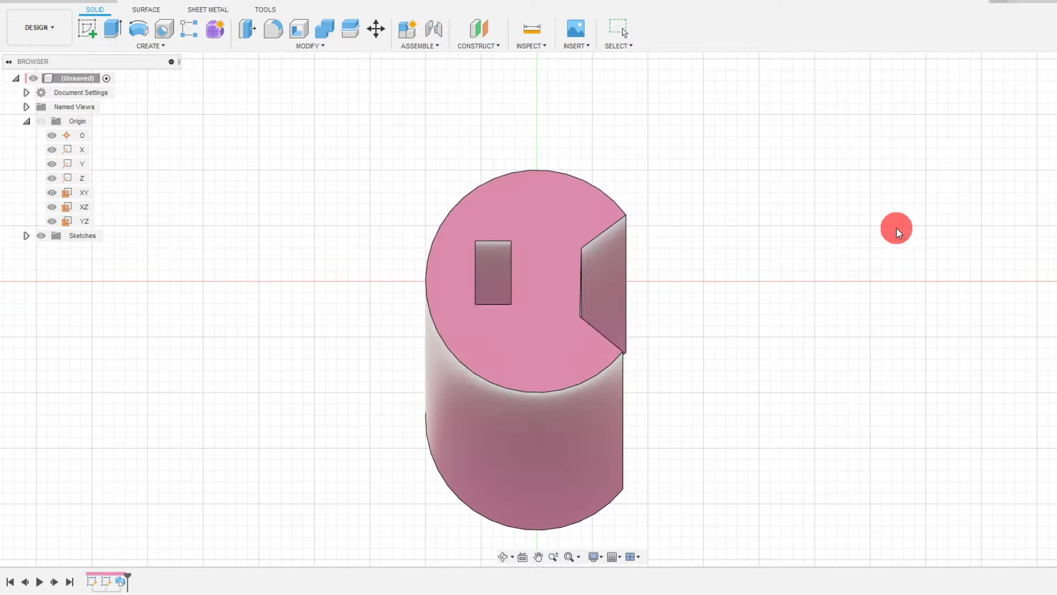
pyautogui.click(507, 557)
pyautogui.moveTo(633, 356); pyautogui.dragTo(511, 367)
pyautogui.scroll(-5, 613, 334)
pyautogui.press('Escape')
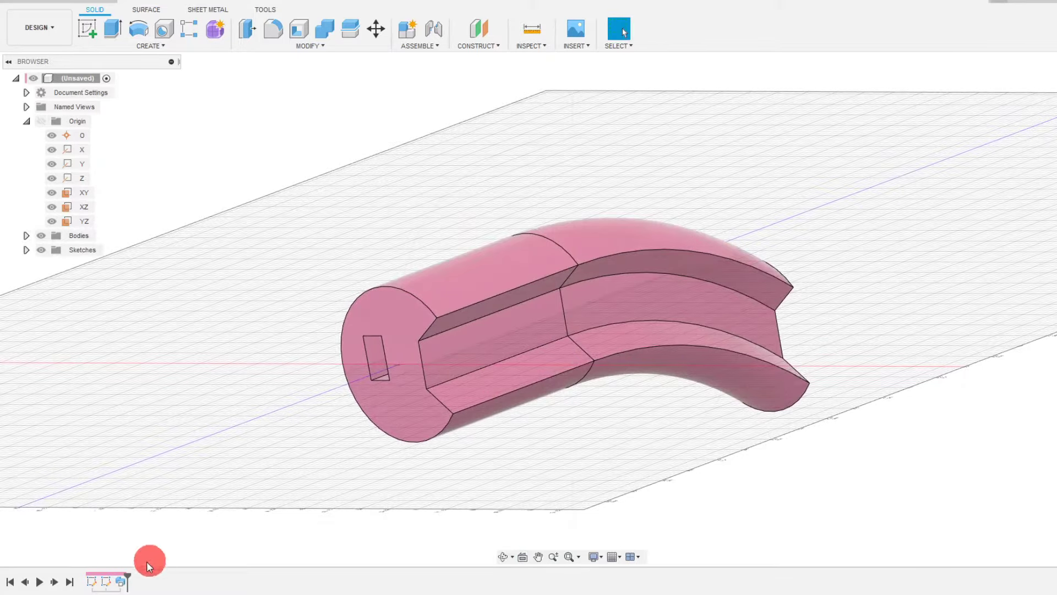
# Edit the sweep feature again and add the small rectangle back to its profile.
pyautogui.click(121, 581)
pyautogui.rightClick(122, 584)
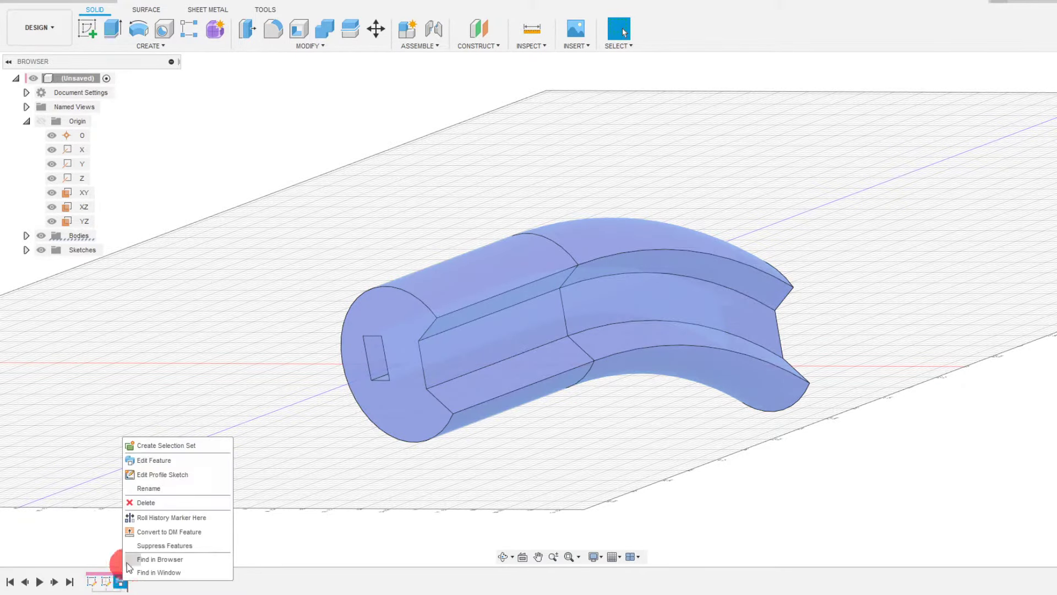
pyautogui.click(148, 462)
pyautogui.scroll(3, 345, 383)
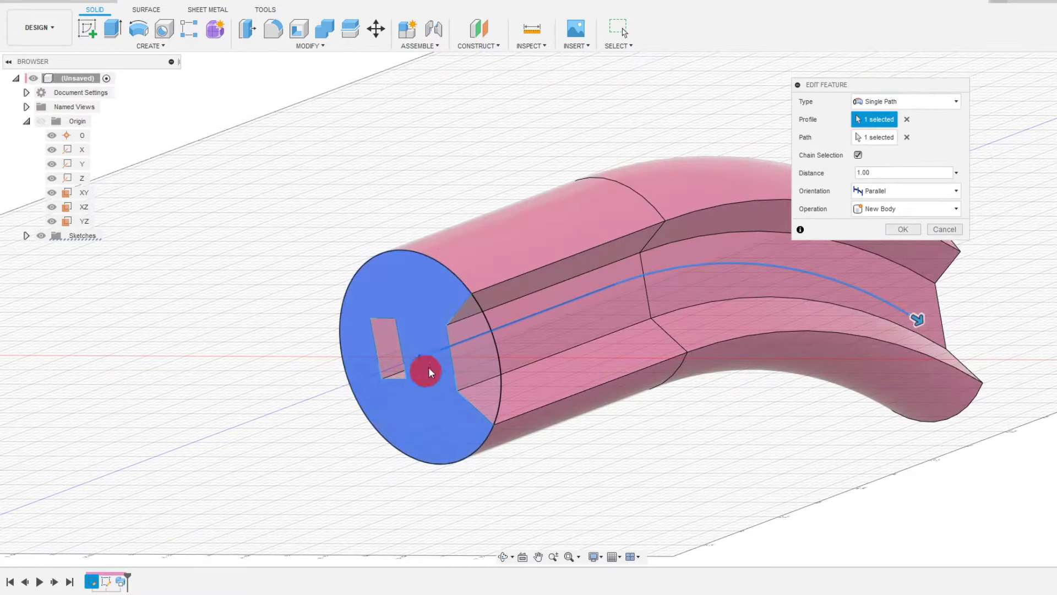
pyautogui.click(397, 346)
pyautogui.click(898, 229)
pyautogui.scroll(-3, 604, 293)
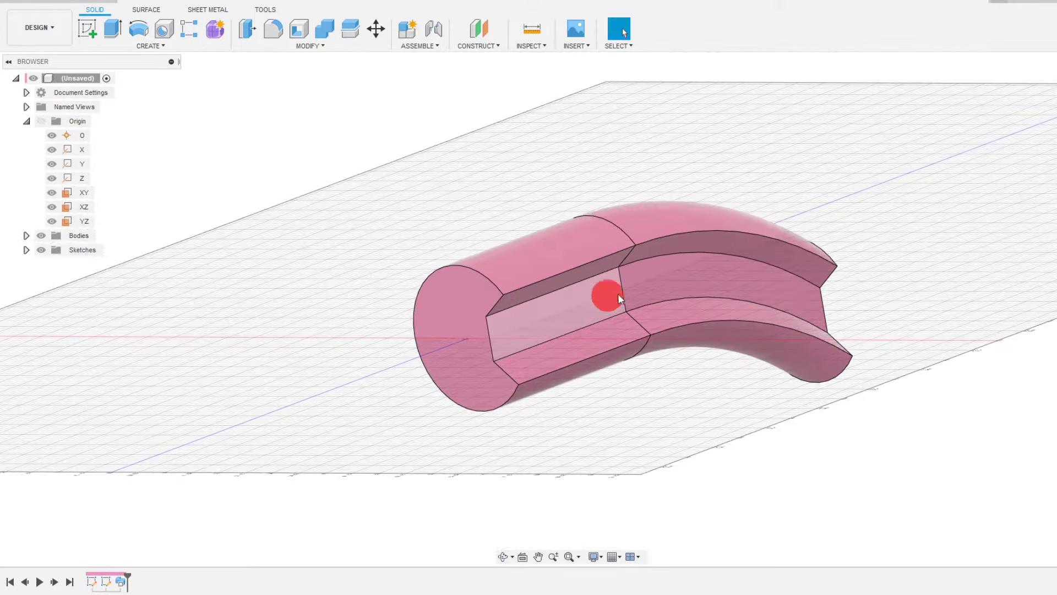
# Examine the curved swept body and the notched channel along its side from several angles.
pyautogui.scroll(2, 911, 293)
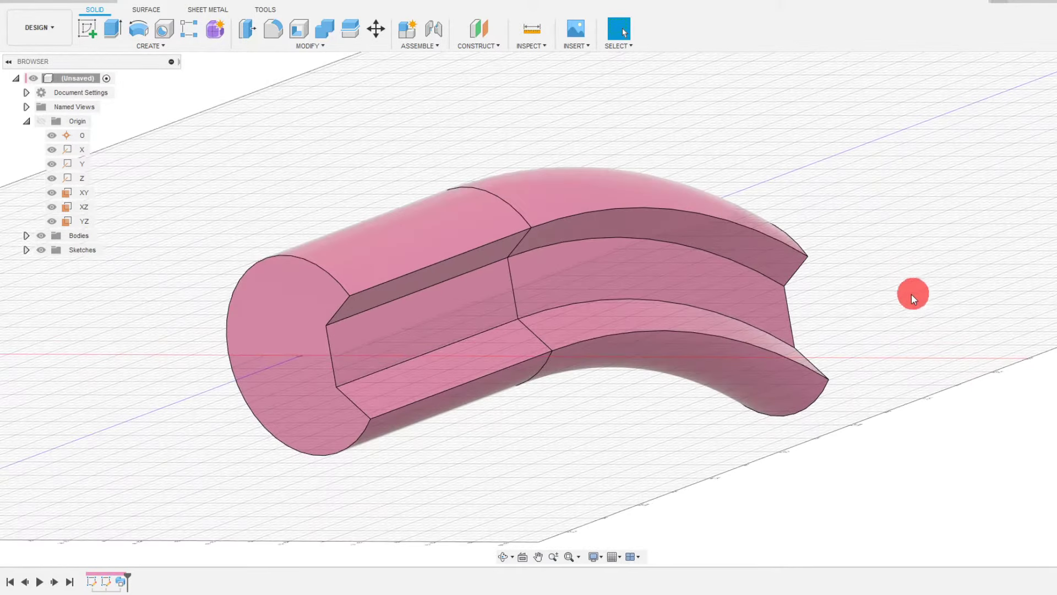
pyautogui.click(503, 557)
pyautogui.moveTo(578, 344); pyautogui.dragTo(561, 363)
pyautogui.scroll(-1, 567, 343)
pyautogui.scroll(1, 570, 340)
pyautogui.press('Escape')
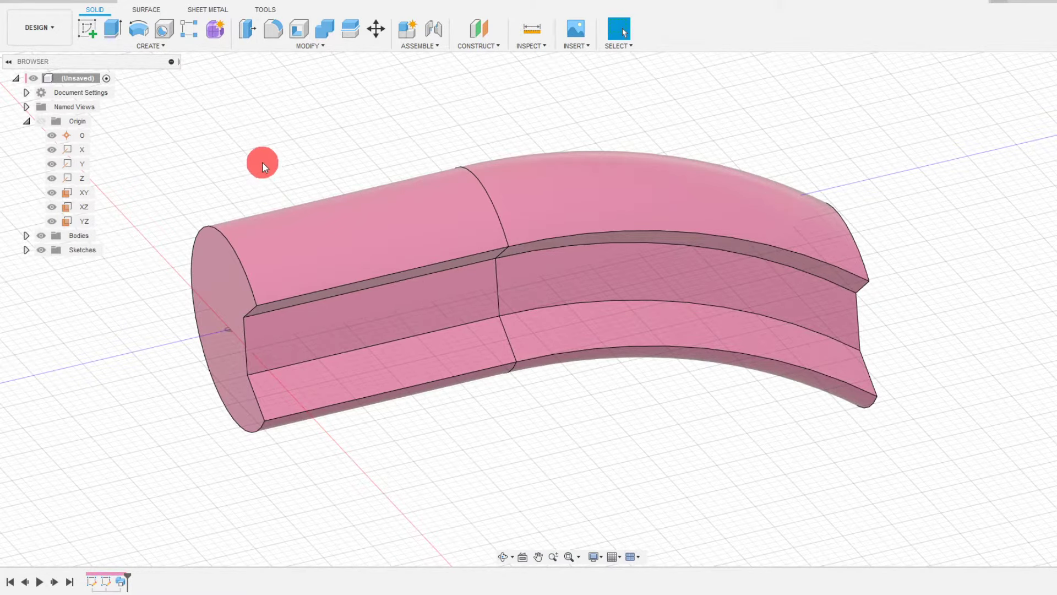
pyautogui.scroll(-2, 262, 162)
pyautogui.click(168, 48)
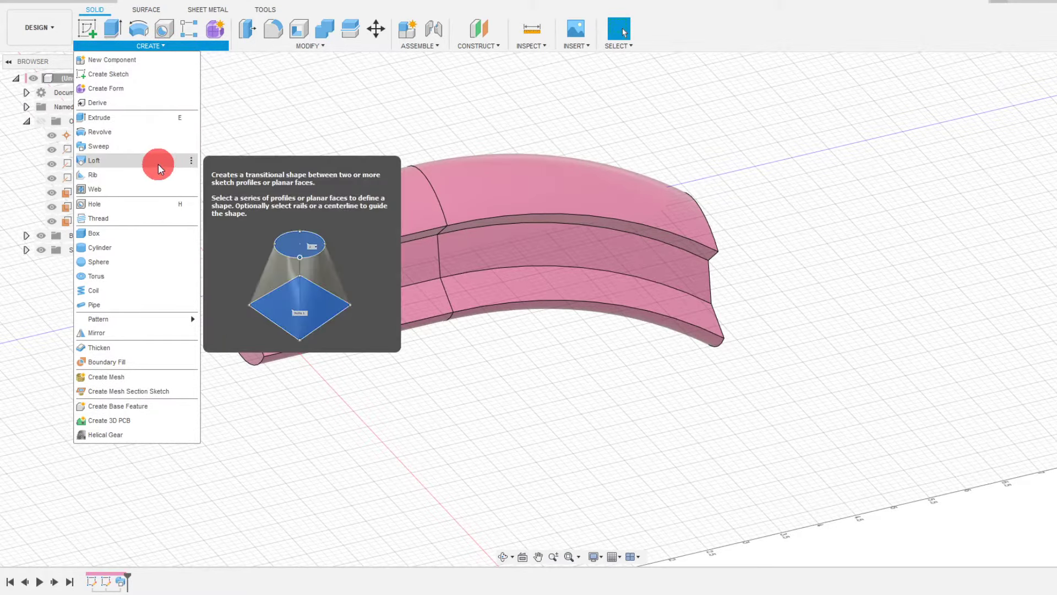
pyautogui.click(298, 129)
pyautogui.scroll(-3, 359, 217)
pyautogui.scroll(3, 431, 219)
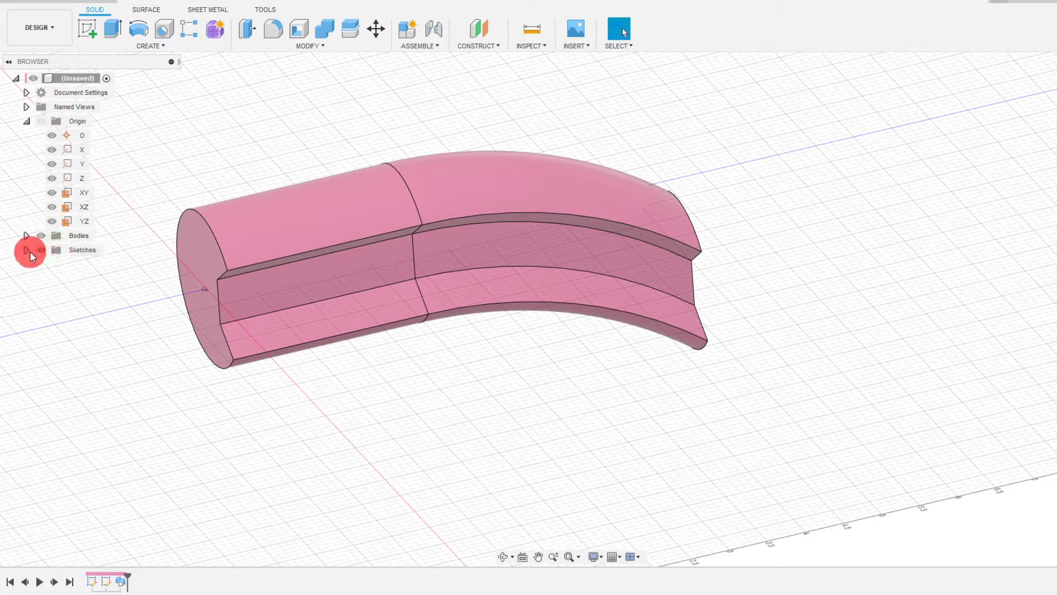
pyautogui.scroll(1, 322, 231)
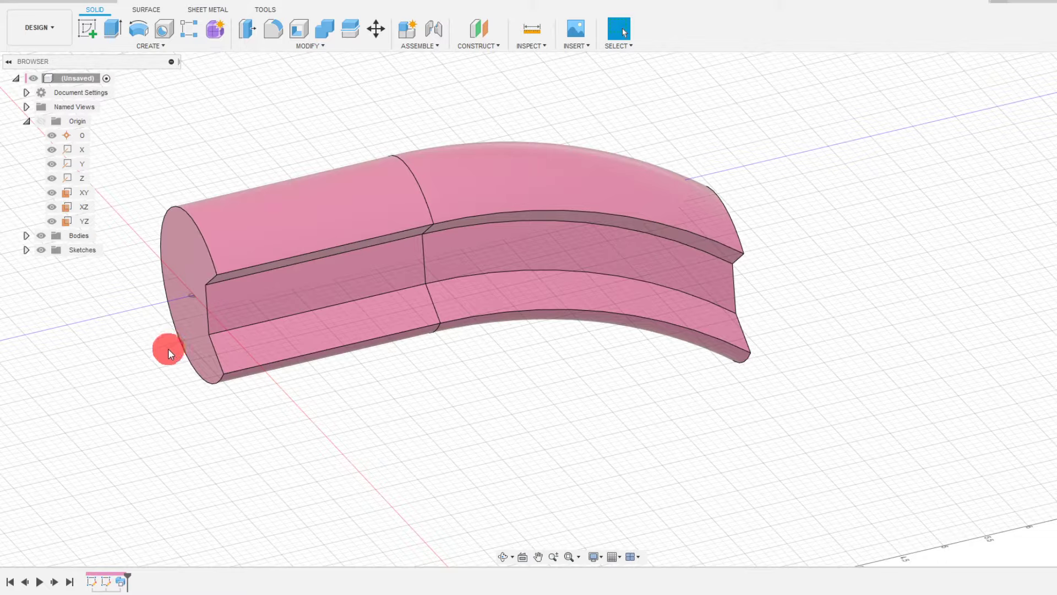
pyautogui.scroll(-1, 643, 280)
pyautogui.scroll(2, 317, 318)
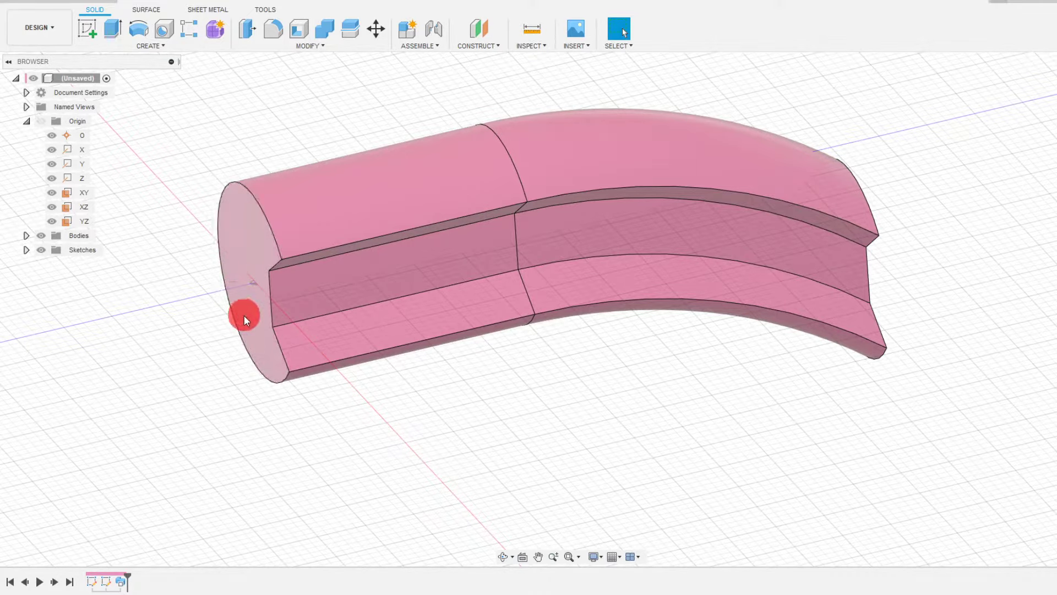
pyautogui.click(503, 557)
pyautogui.moveTo(511, 471); pyautogui.dragTo(531, 361)
pyautogui.press('Escape')
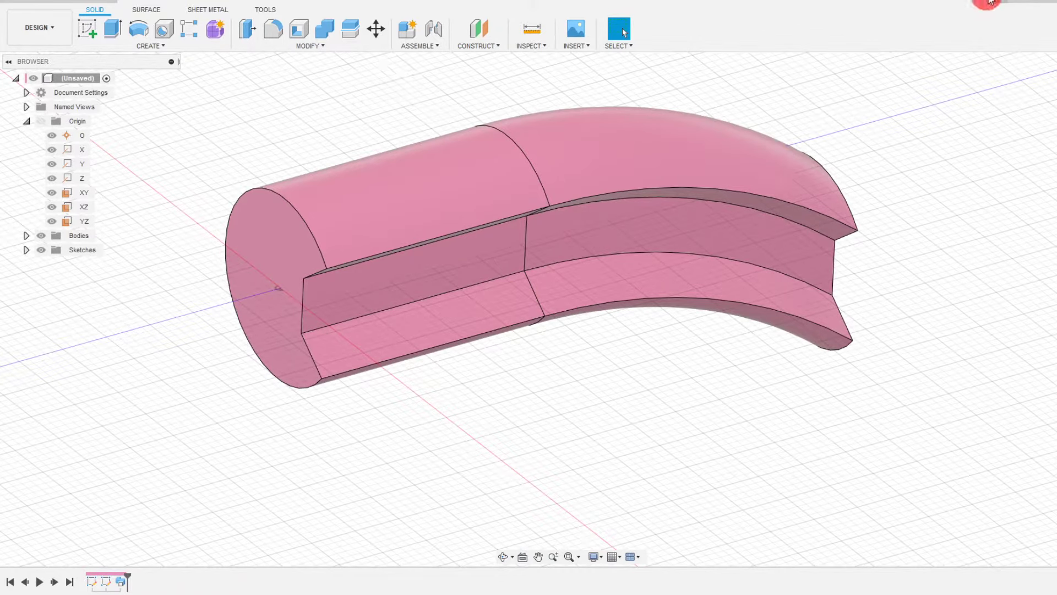
# Bring up a new empty design and start a sketch on the horizontal XZ plane.
pyautogui.click(958, 14)
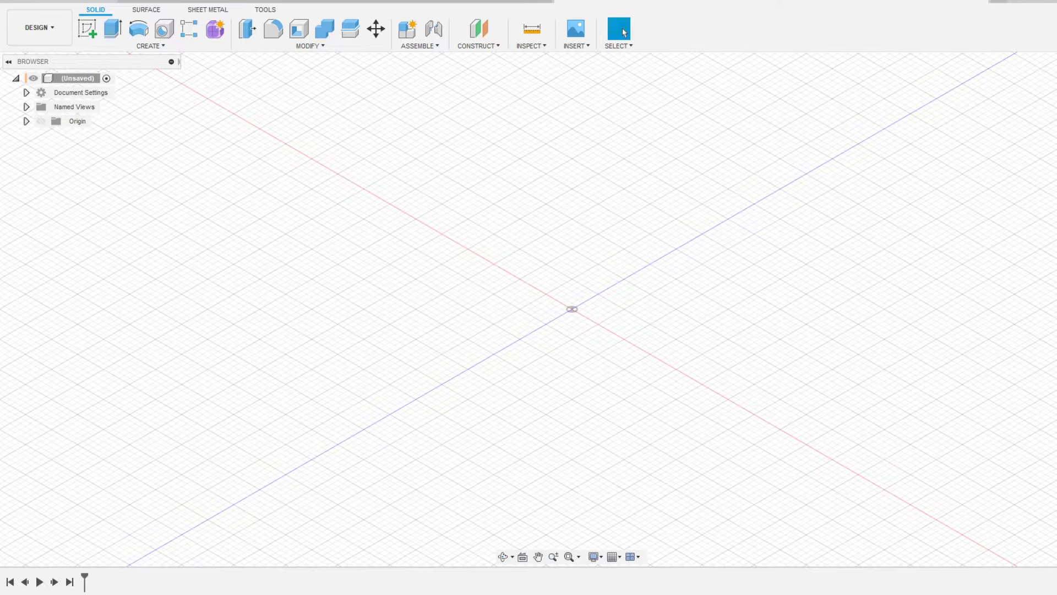
pyautogui.click(1055, 82)
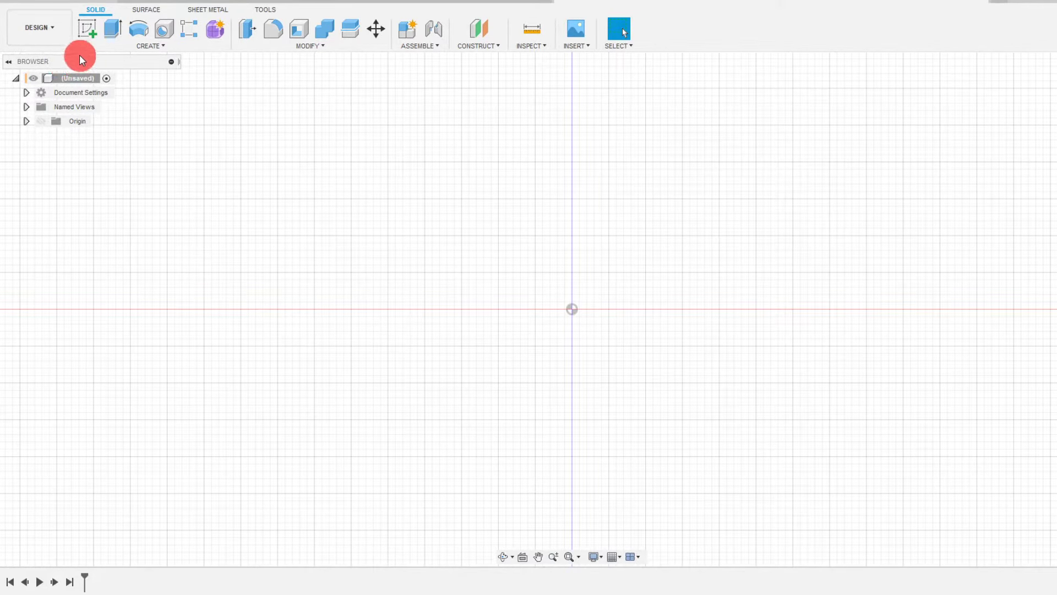
pyautogui.click(87, 28)
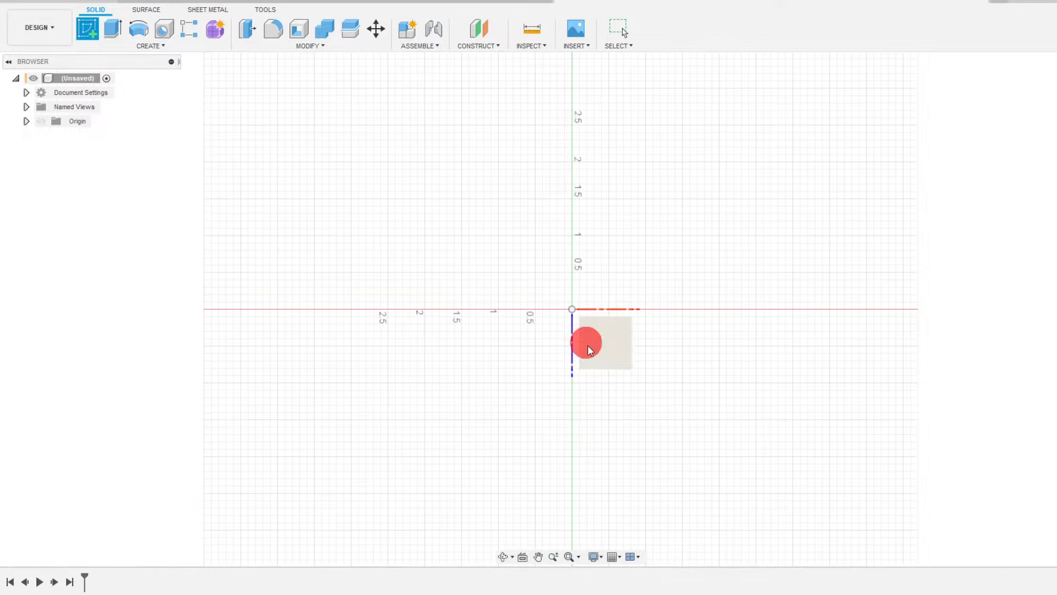
pyautogui.click(616, 350)
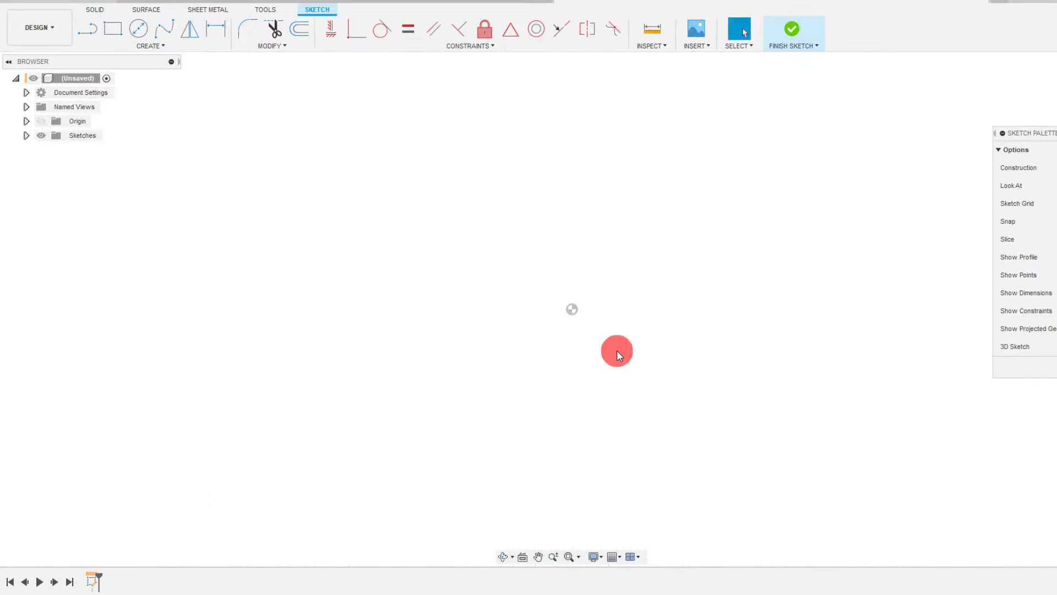
# Draw a circle 4 in in diameter centred on the origin and finish the sketch.
pyautogui.click(137, 27)
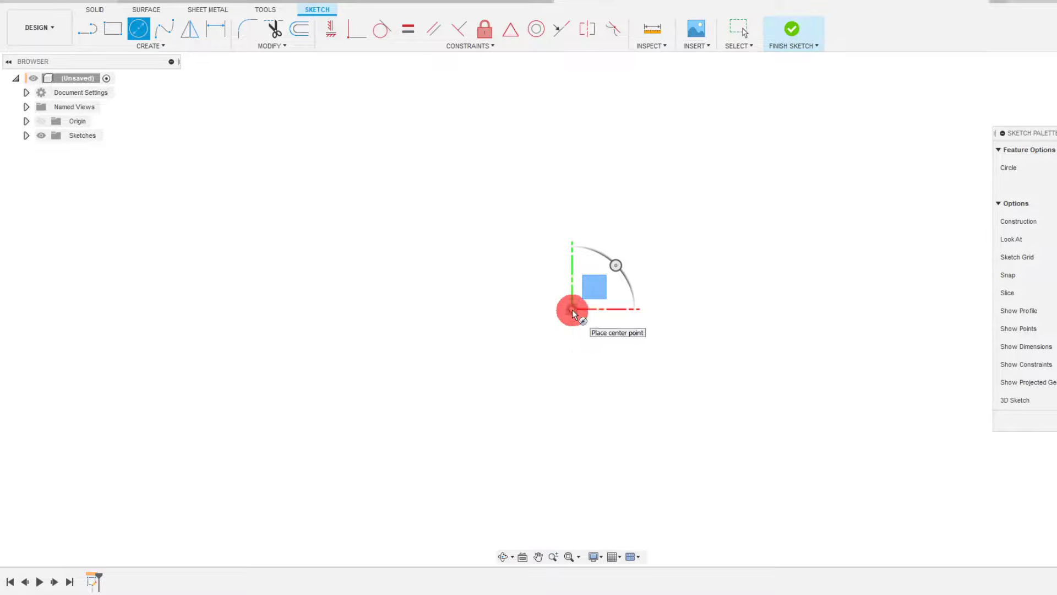
pyautogui.moveTo(575, 313)
pyautogui.mouseDown()
pyautogui.moveTo(581, 371)
pyautogui.moveTo(516, 392)
pyautogui.mouseUp()
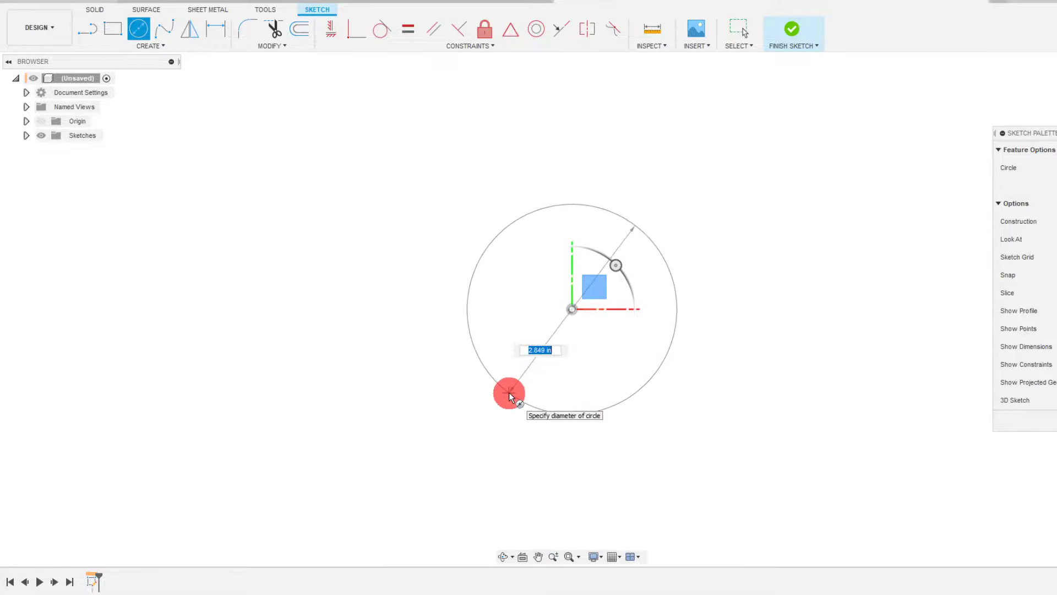
pyautogui.write('4')
pyautogui.press('Return')
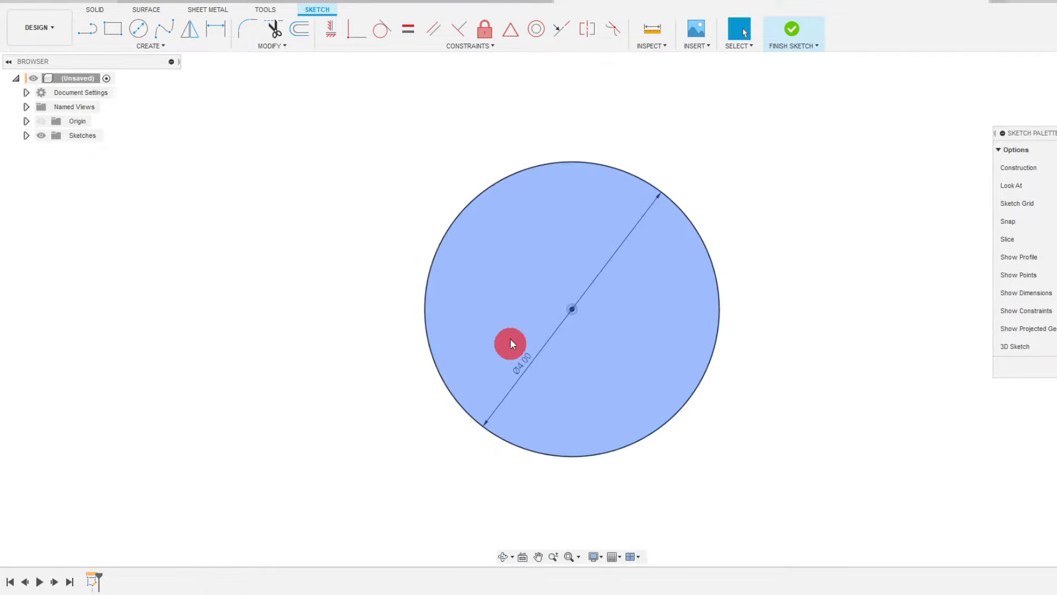
pyautogui.click(778, 224)
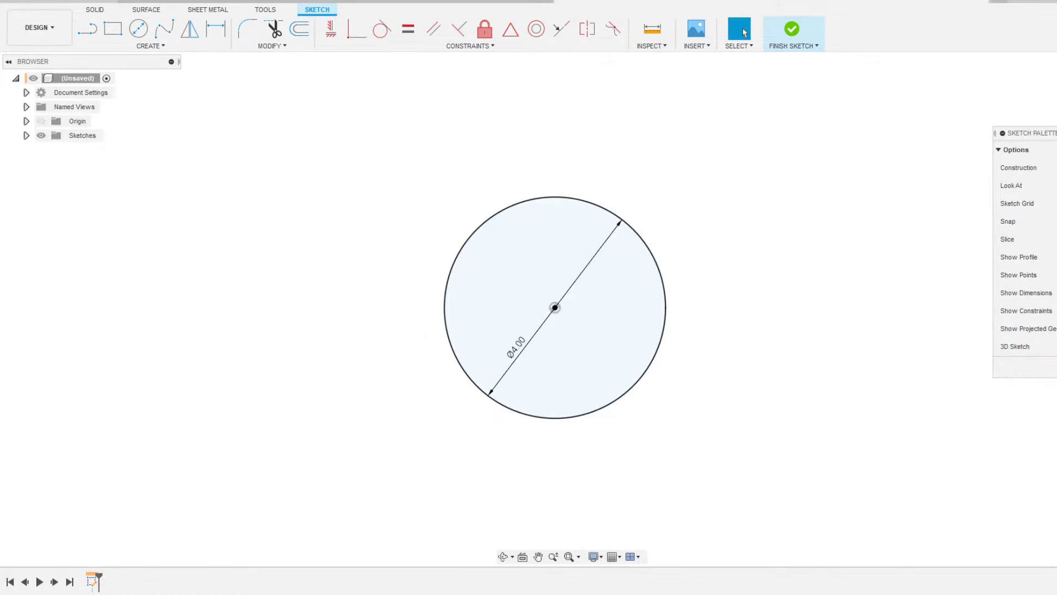
pyautogui.click(792, 32)
pyautogui.click(839, 316)
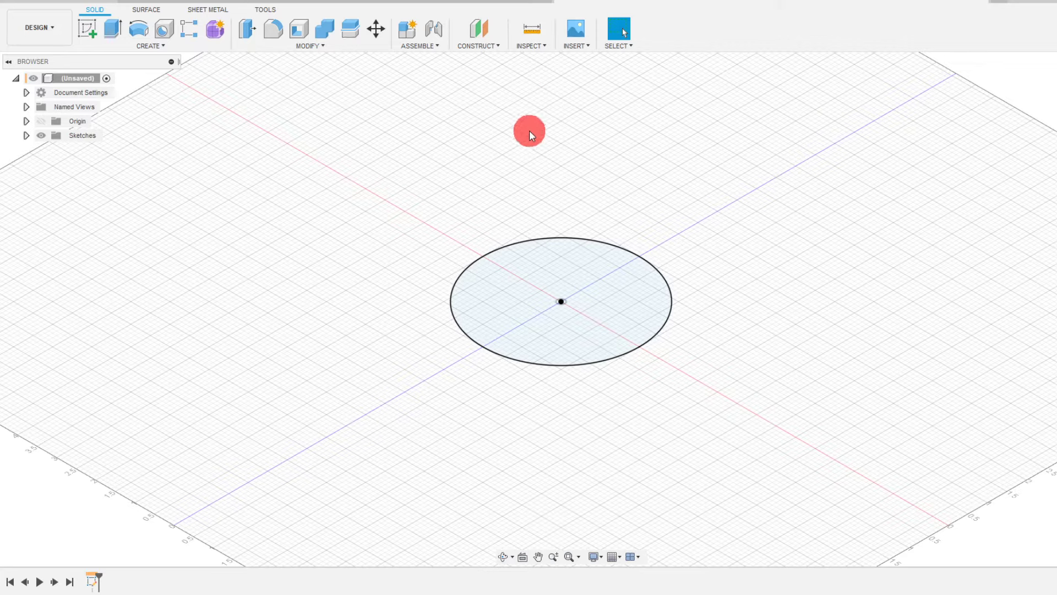
# Create an offset construction plane about 2 in above the circle profile.
pyautogui.click(492, 45)
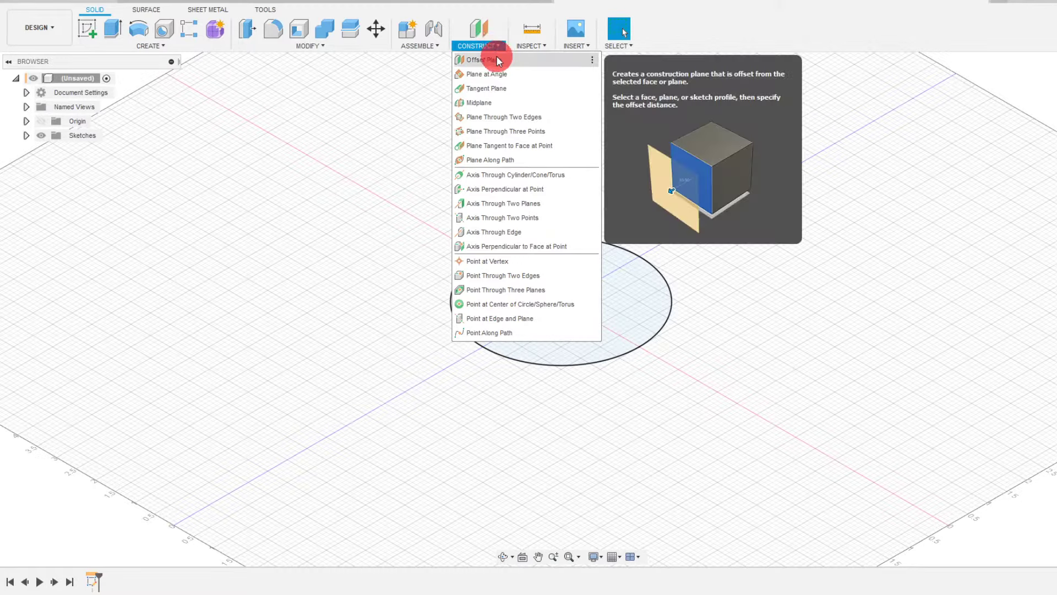
pyautogui.click(497, 60)
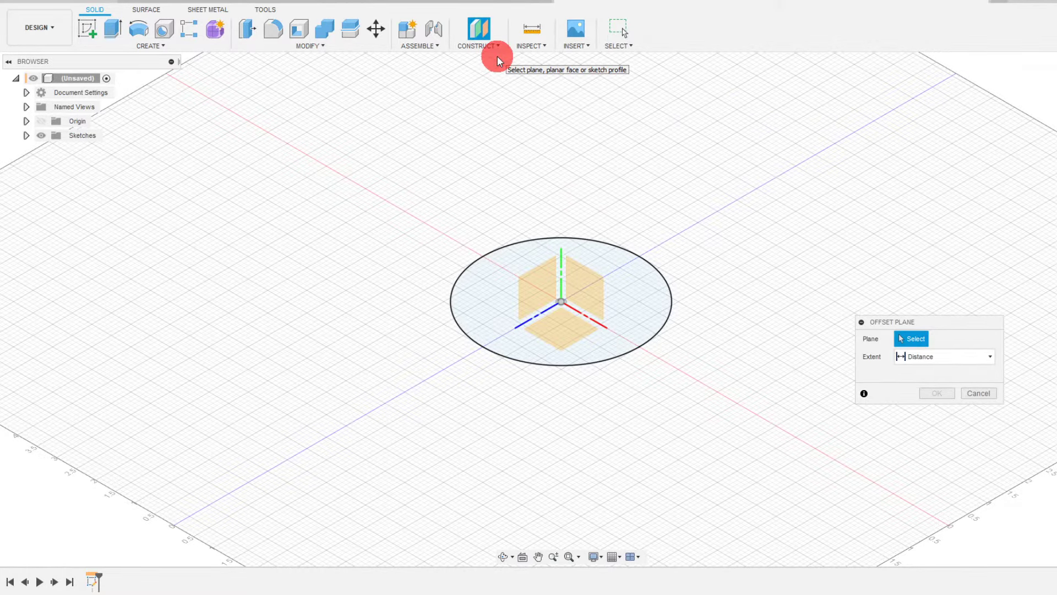
pyautogui.click(557, 319)
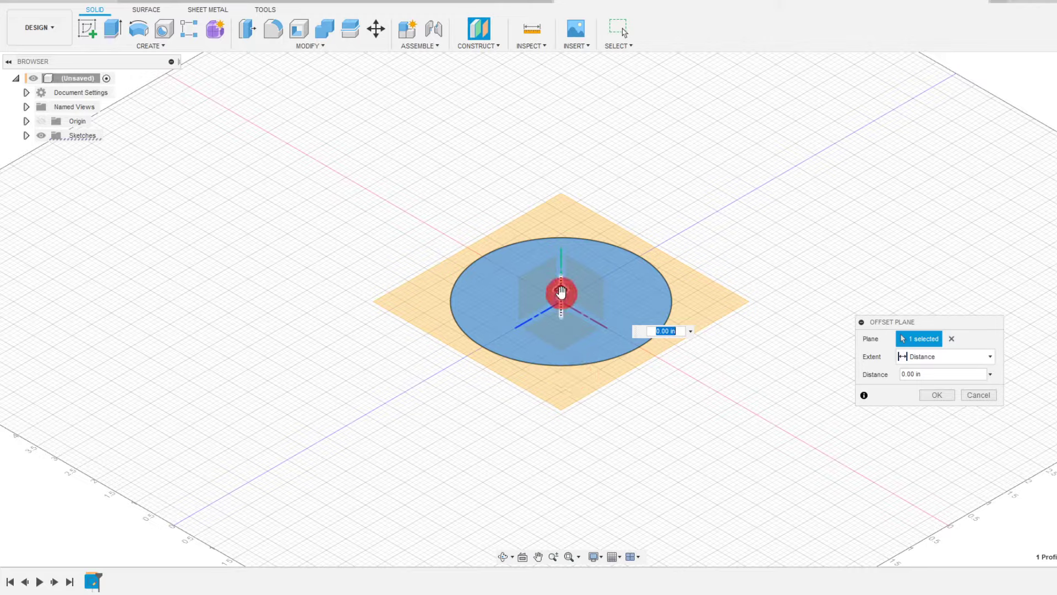
pyautogui.moveTo(560, 292); pyautogui.dragTo(561, 164)
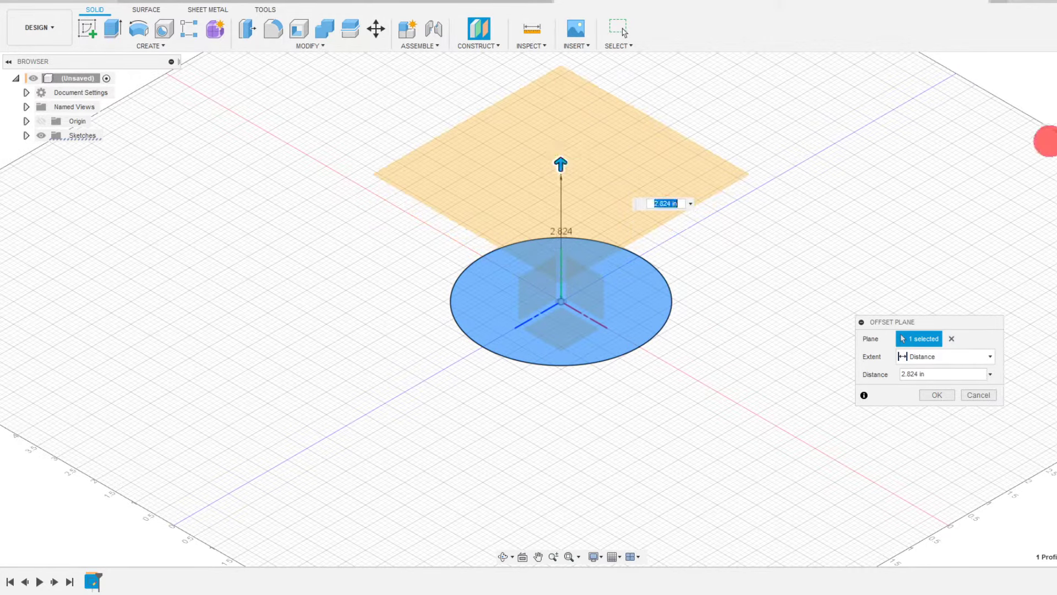
pyautogui.click(1056, 88)
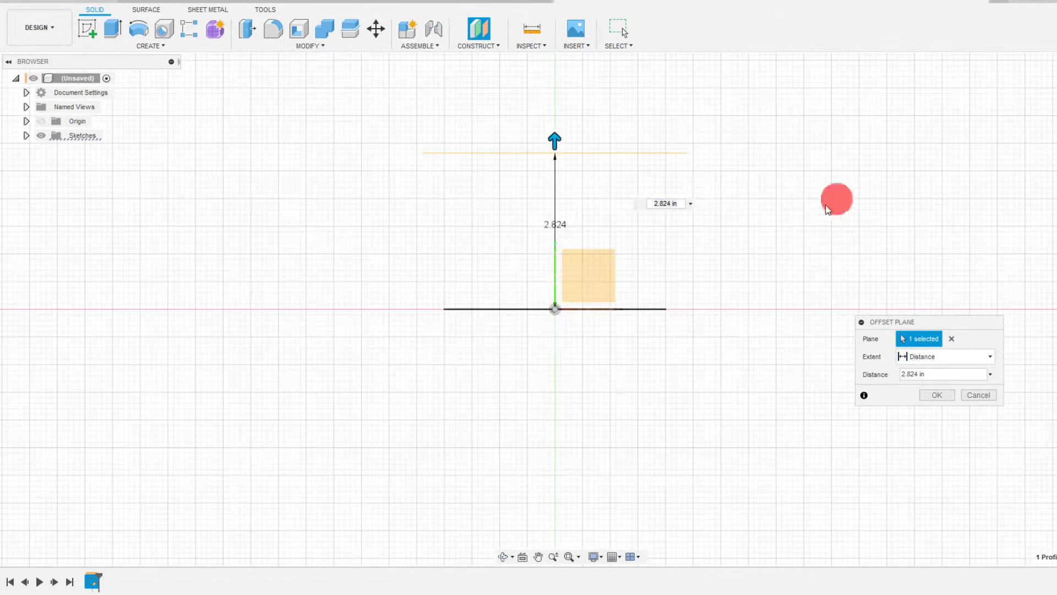
pyautogui.moveTo(550, 146); pyautogui.dragTo(548, 197)
pyautogui.click(621, 238)
pyautogui.click(642, 240)
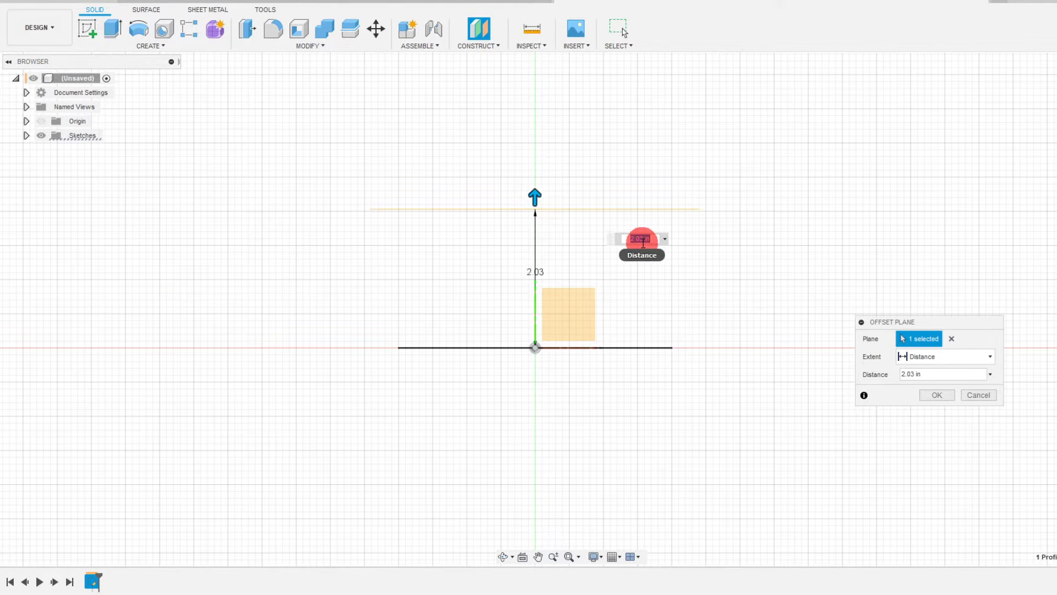
pyautogui.click(936, 395)
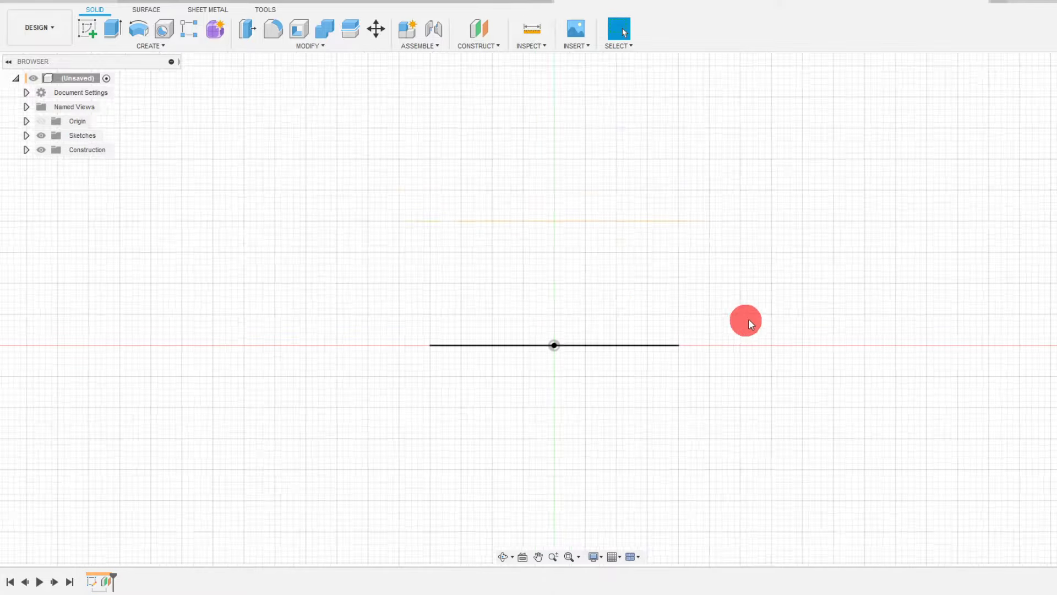
# Examine the circle profile and the offset plane above it from the side and in isometric view.
pyautogui.scroll(-1, 746, 321)
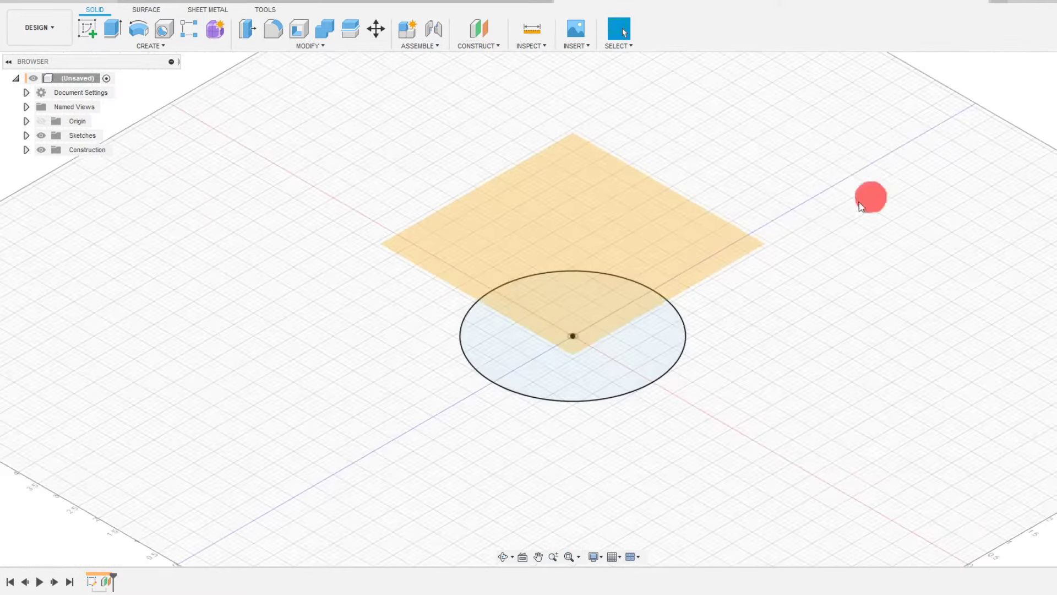
pyautogui.click(687, 335)
pyautogui.scroll(-3, 673, 313)
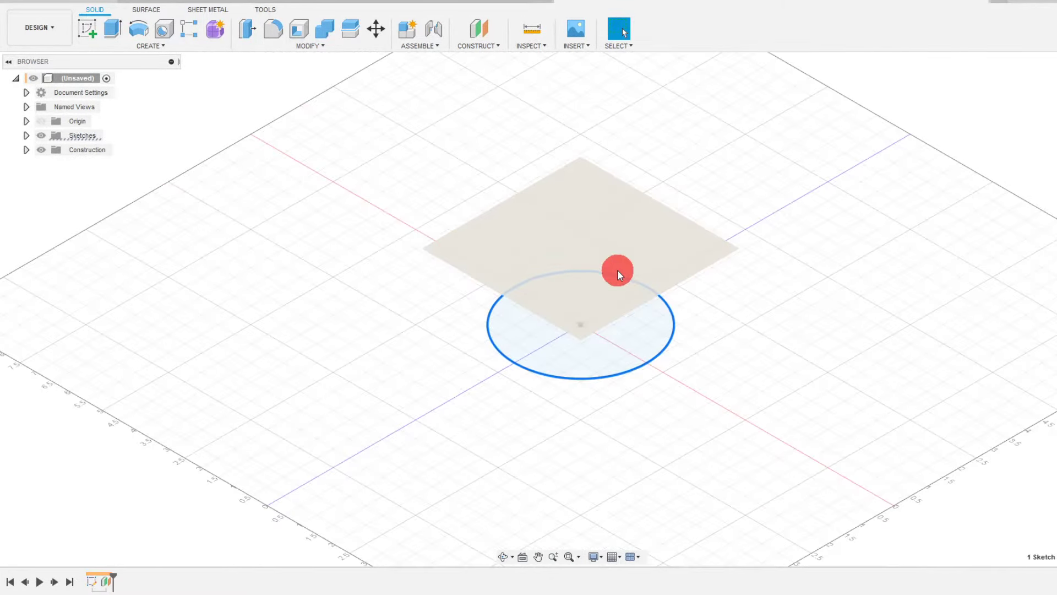
pyautogui.scroll(4, 666, 300)
pyautogui.scroll(-2, 645, 329)
pyautogui.scroll(1, 645, 329)
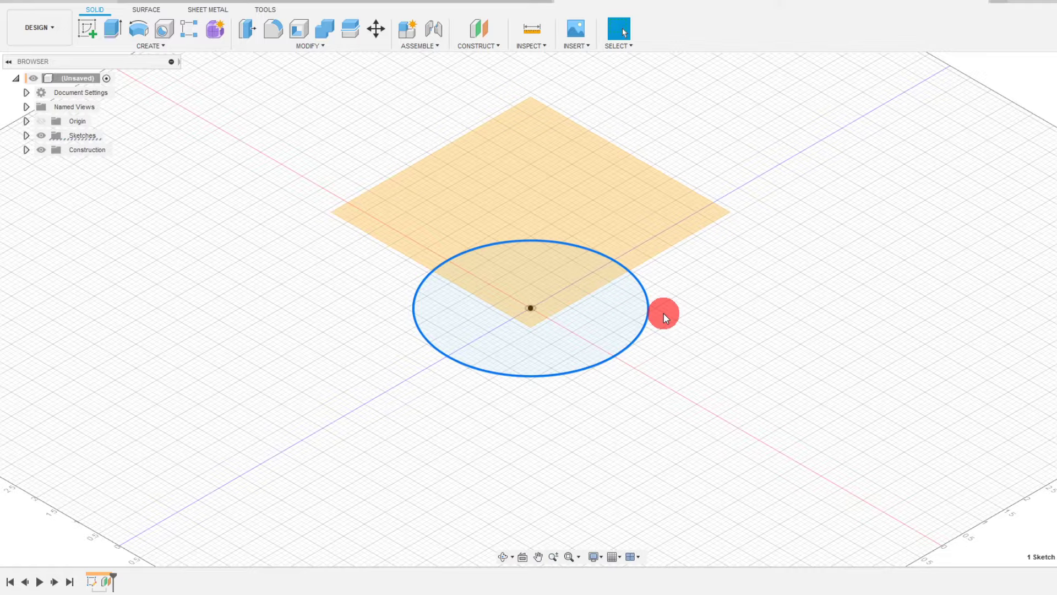
pyautogui.scroll(2, 530, 312)
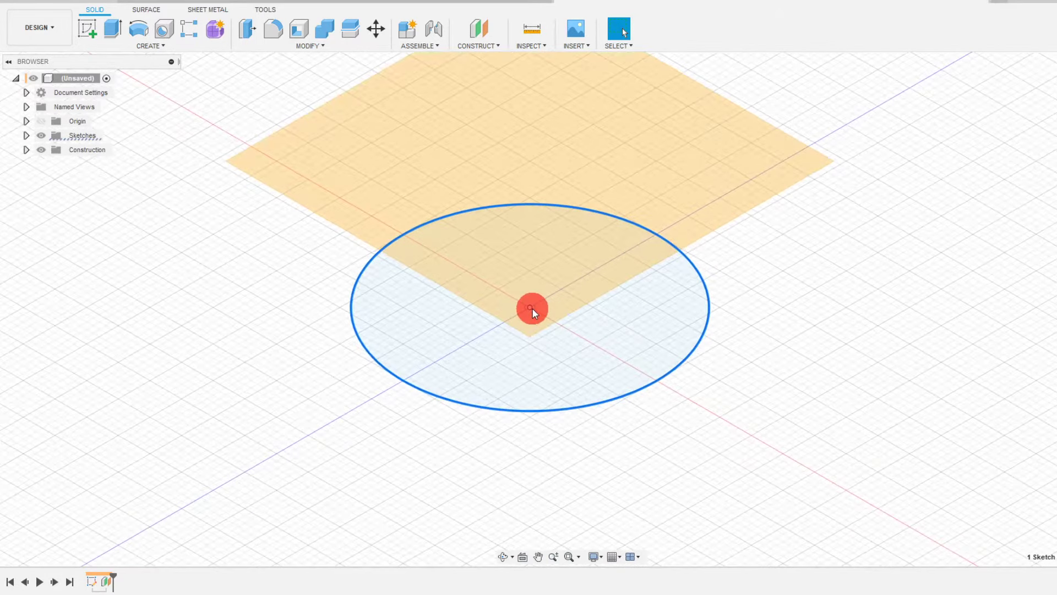
pyautogui.scroll(-2, 588, 352)
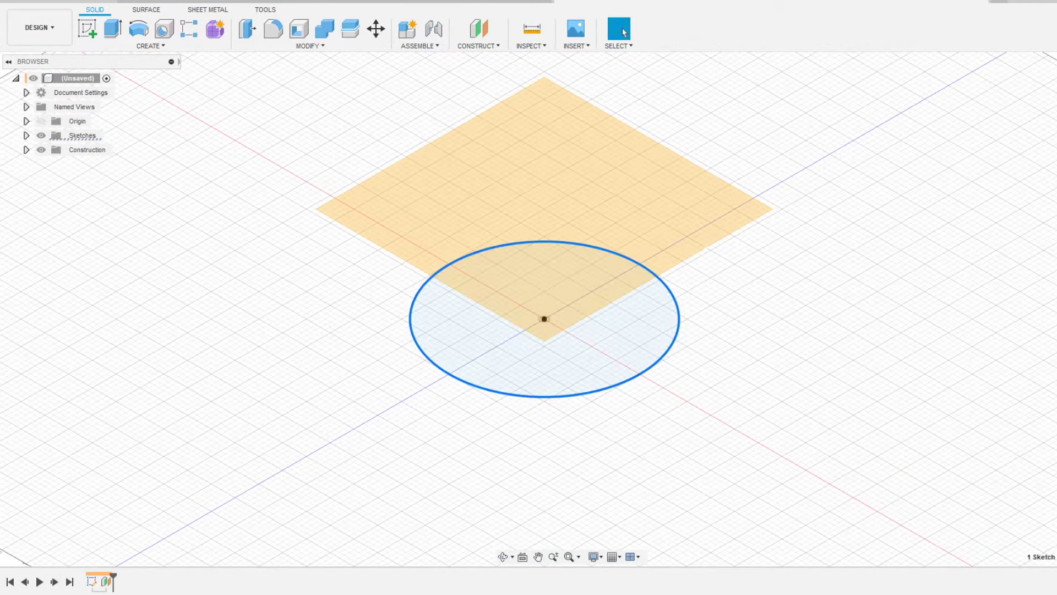
pyautogui.click(1056, 98)
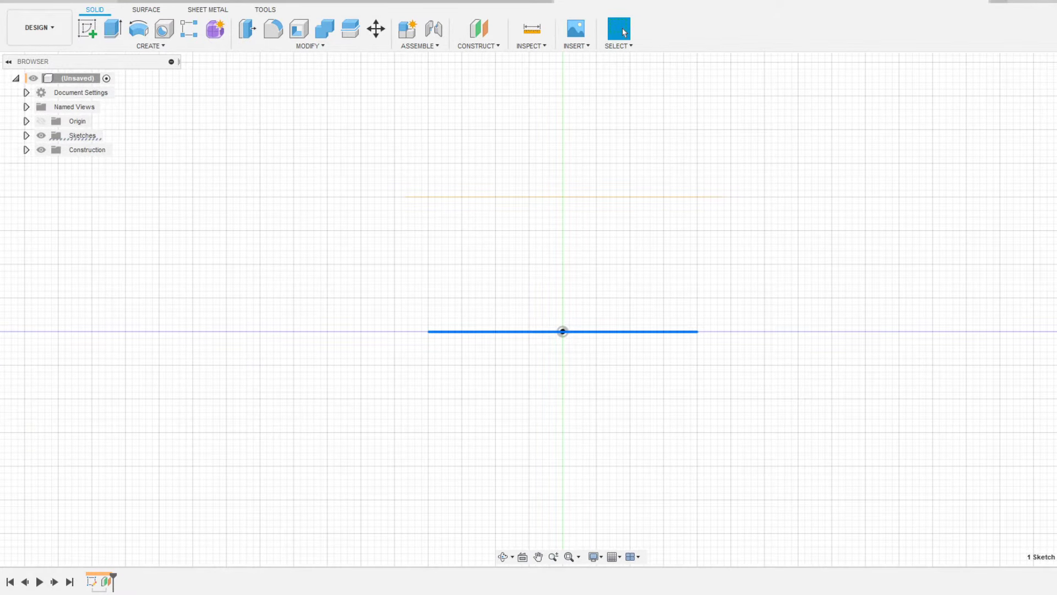
pyautogui.click(1033, 101)
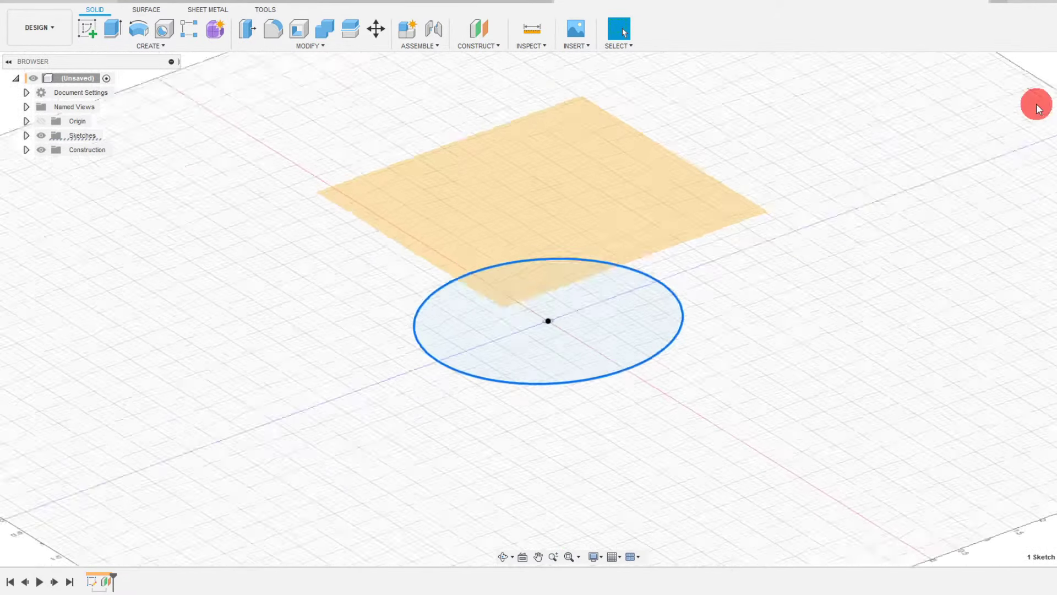
pyautogui.click(487, 45)
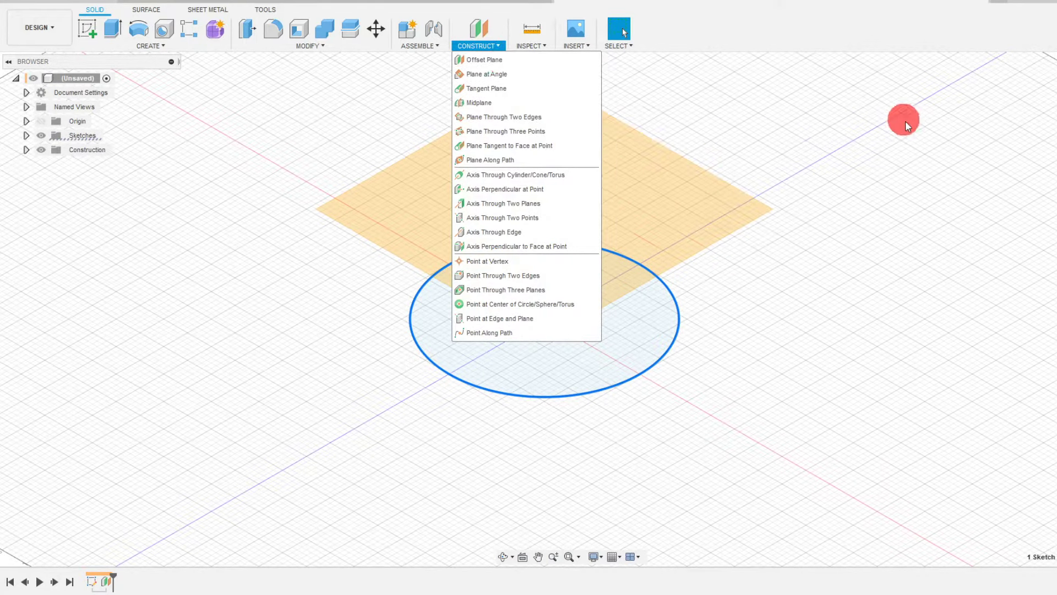
pyautogui.click(755, 323)
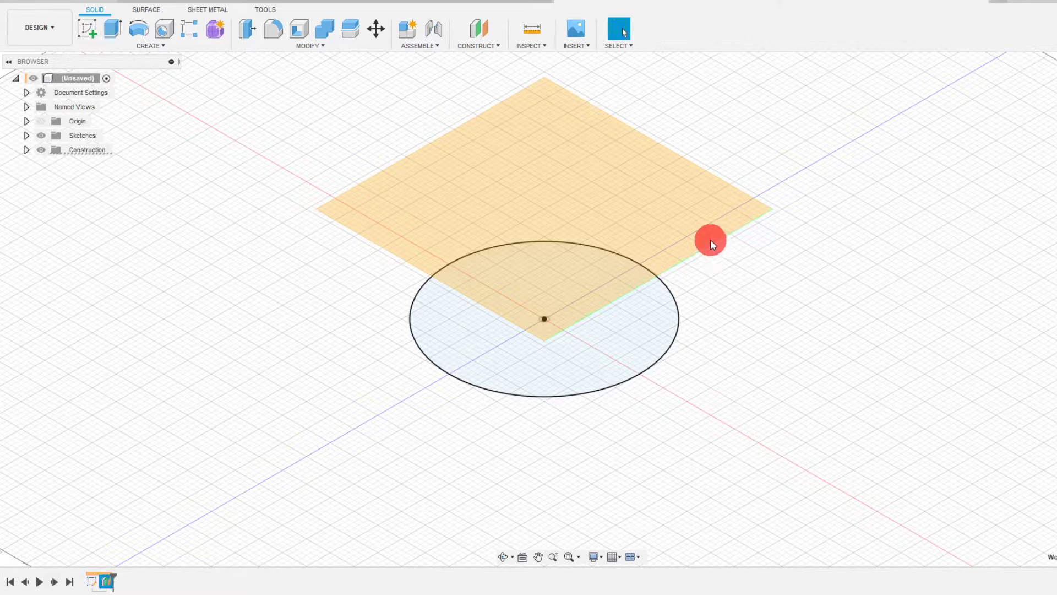
# Start a sketch on the offset plane and begin a center-diameter circle at the projected origin.
pyautogui.click(689, 224)
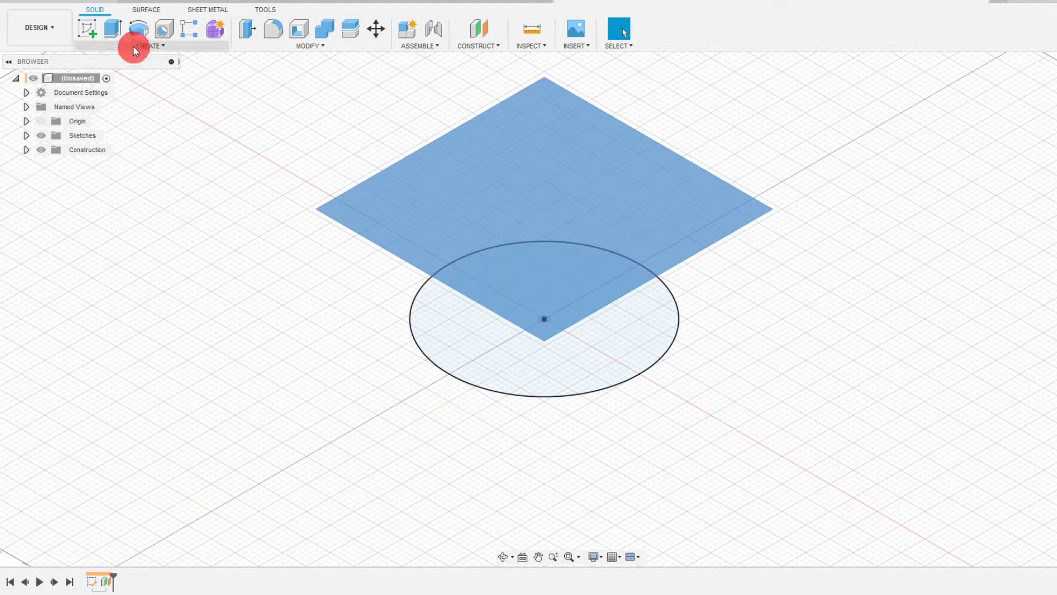
pyautogui.click(87, 27)
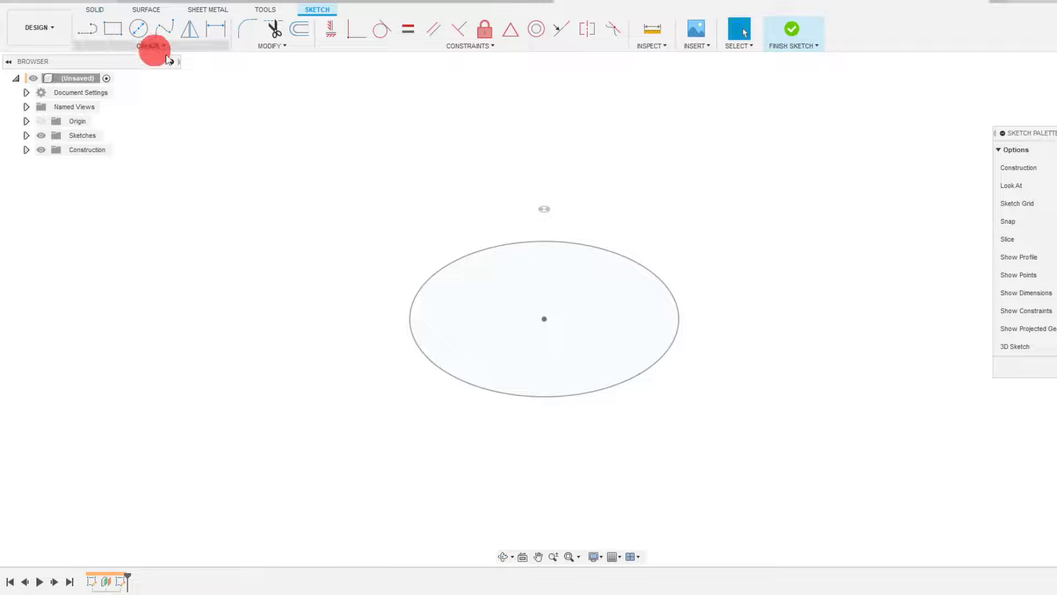
pyautogui.scroll(2, 573, 188)
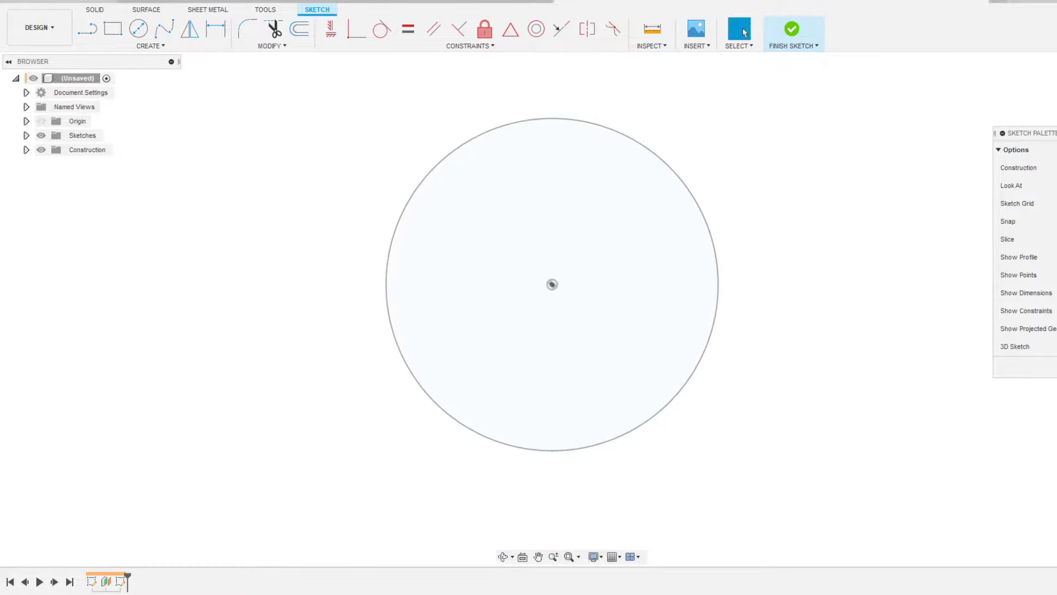
pyautogui.moveTo(552, 284)
pyautogui.keyDown('shift'); pyautogui.mouseDown(button='middle')
pyautogui.moveTo(552, 208)
pyautogui.moveTo(793, 153)
pyautogui.moveTo(682, 171)
pyautogui.mouseUp(button='middle'); pyautogui.keyUp('shift')
pyautogui.click(133, 28)
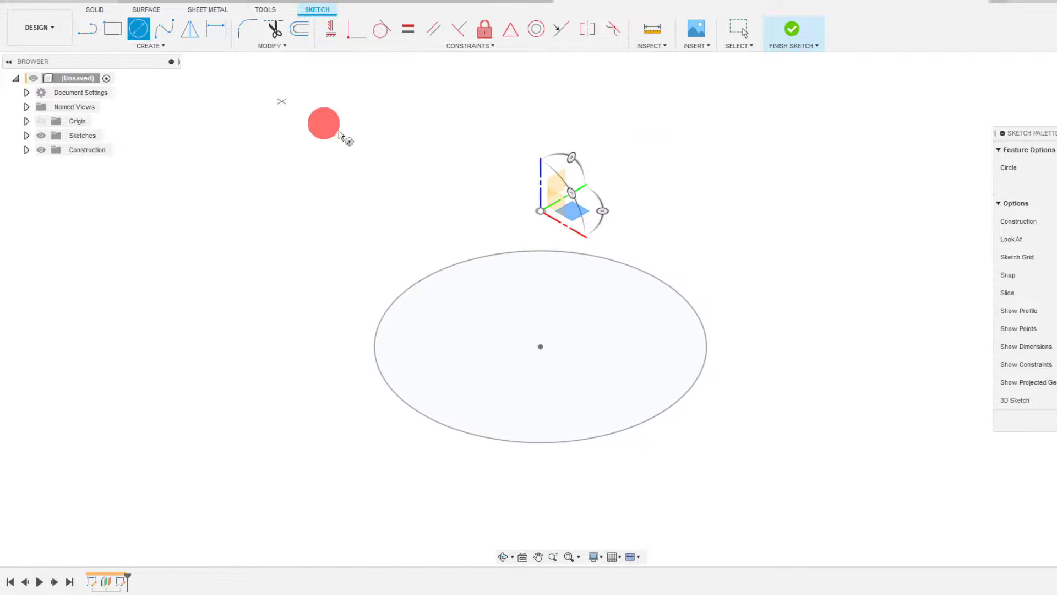
pyautogui.click(541, 211)
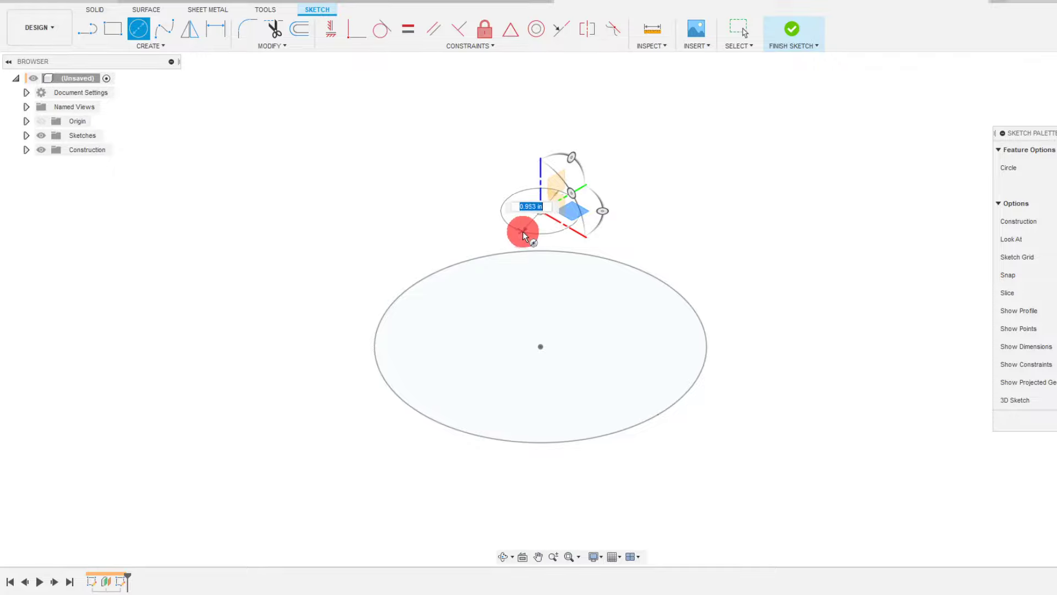
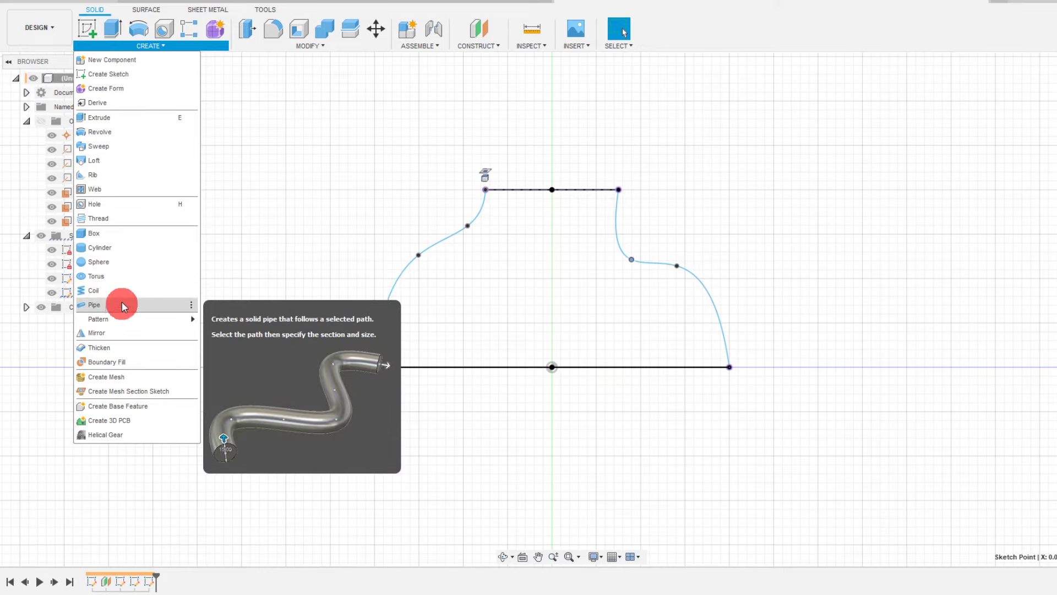
# Start a Loft, add the upper and base circles as profiles, and try the left-hand spline as a rail.
pyautogui.click(130, 161)
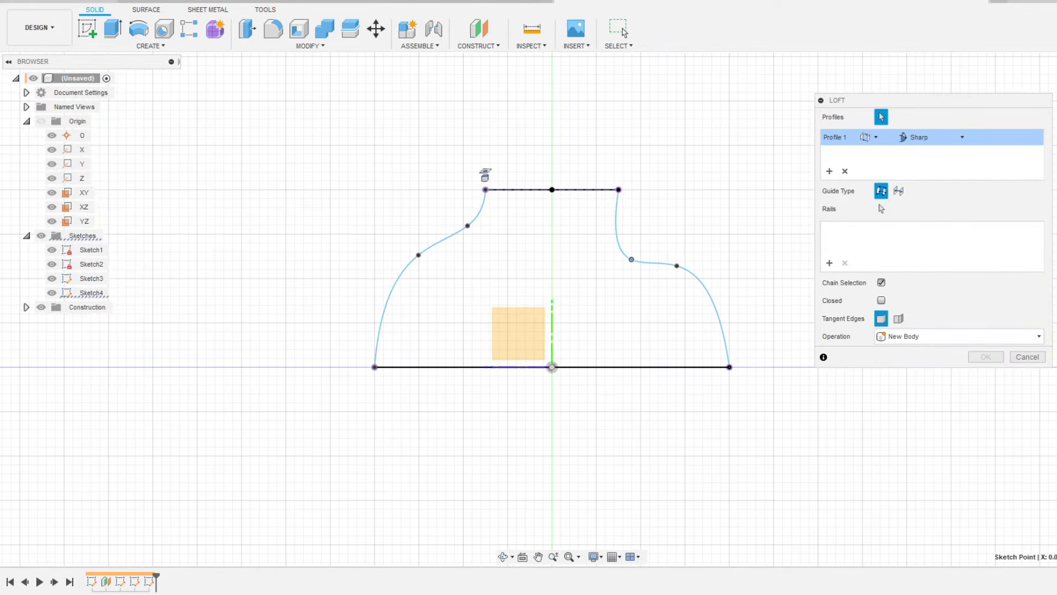
pyautogui.click(602, 168)
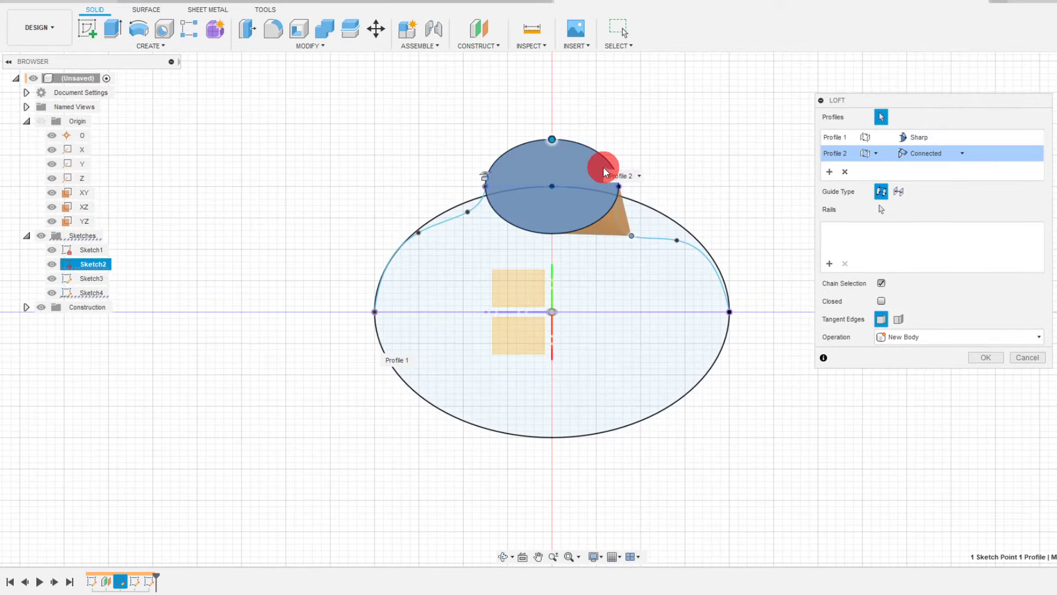
pyautogui.click(639, 276)
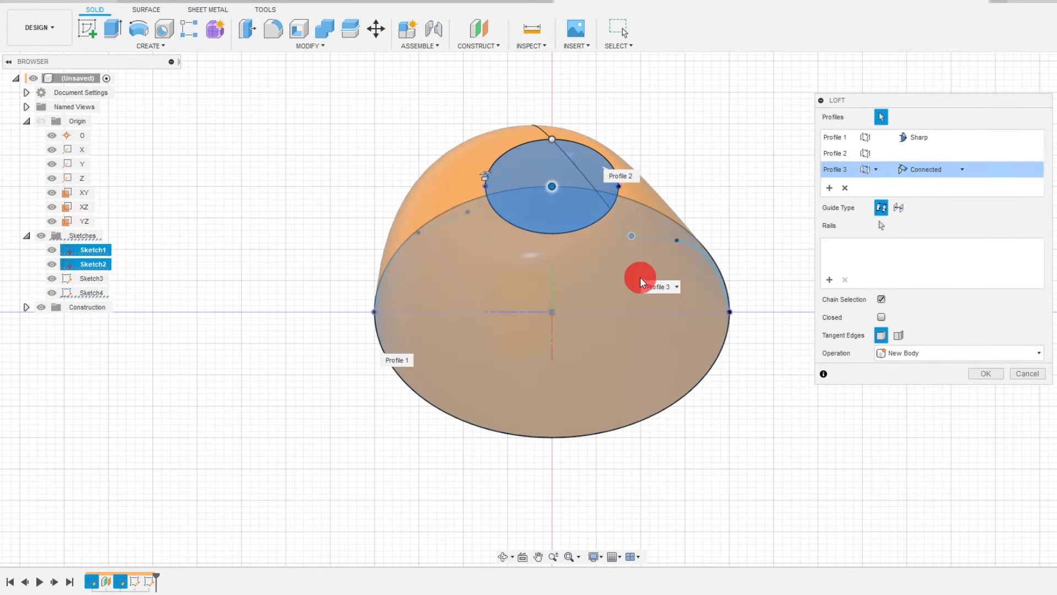
pyautogui.click(831, 280)
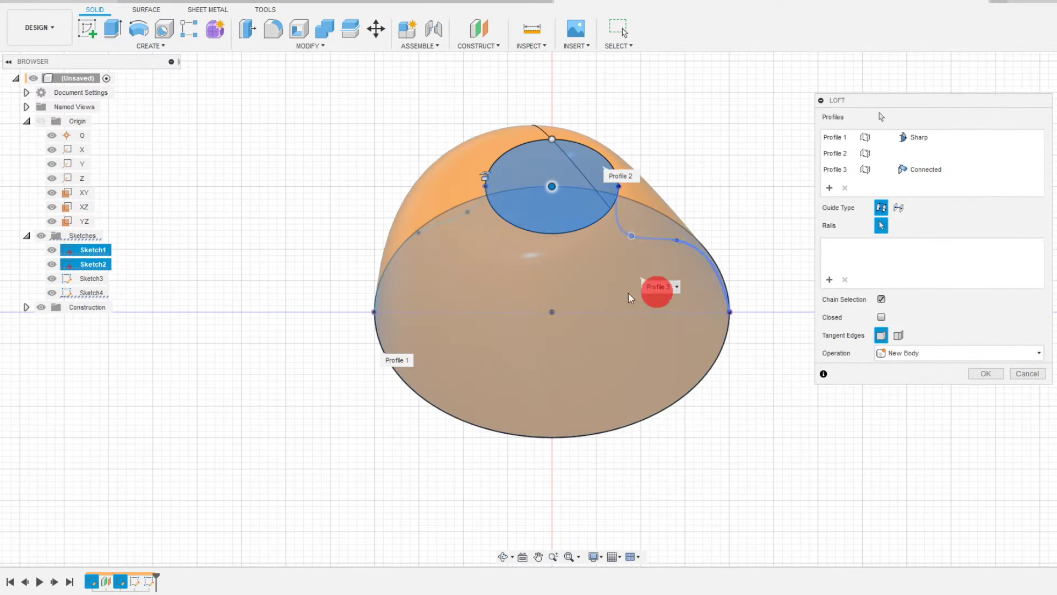
pyautogui.click(455, 213)
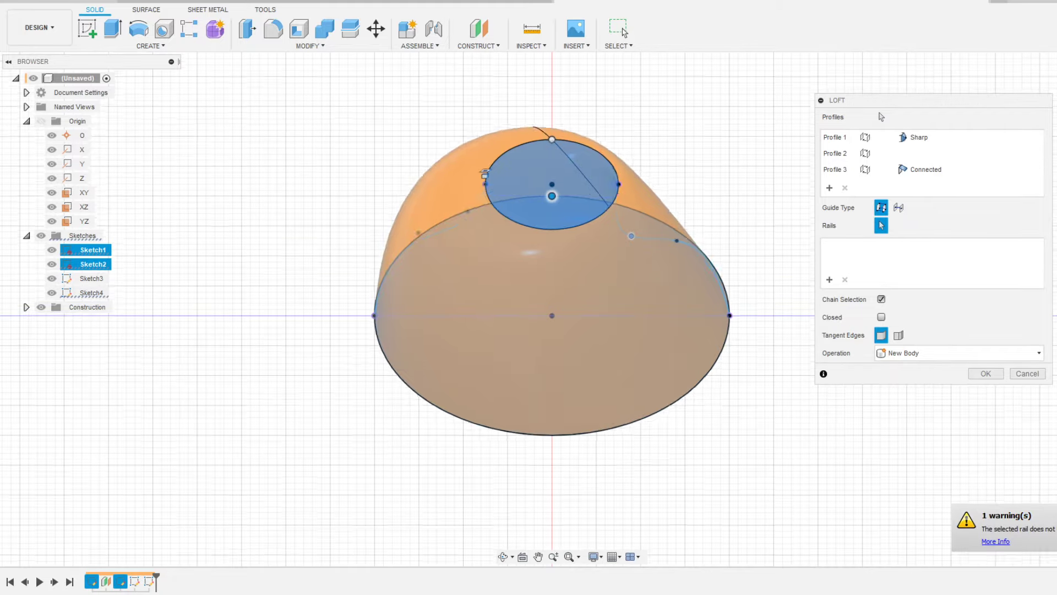
# Remove all the selected profiles from the loft, including the stray sketch point.
pyautogui.click(909, 171)
pyautogui.click(848, 171)
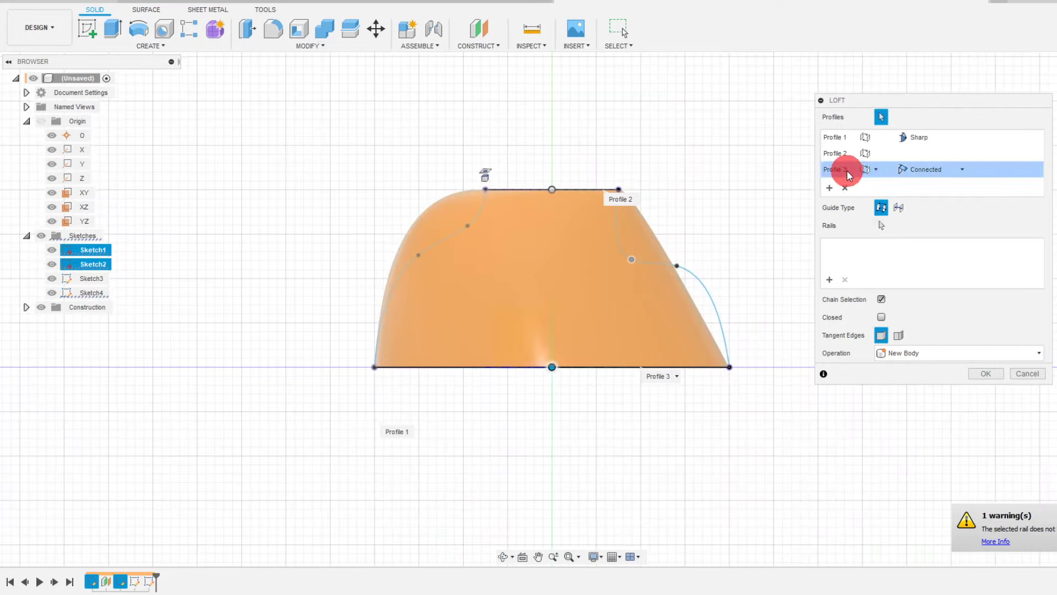
pyautogui.click(847, 187)
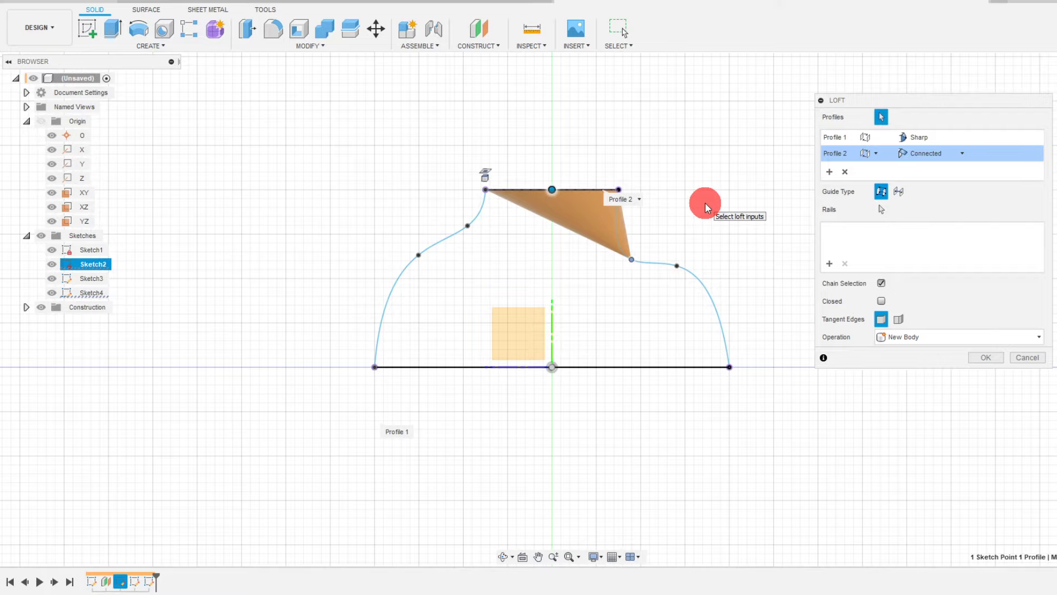
pyautogui.click(845, 172)
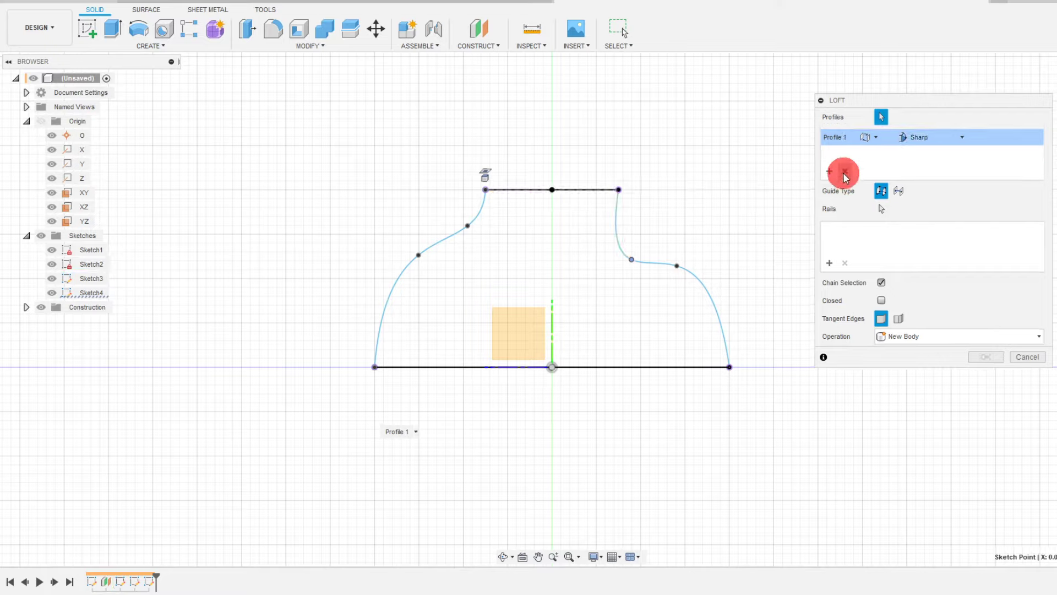
pyautogui.click(884, 179)
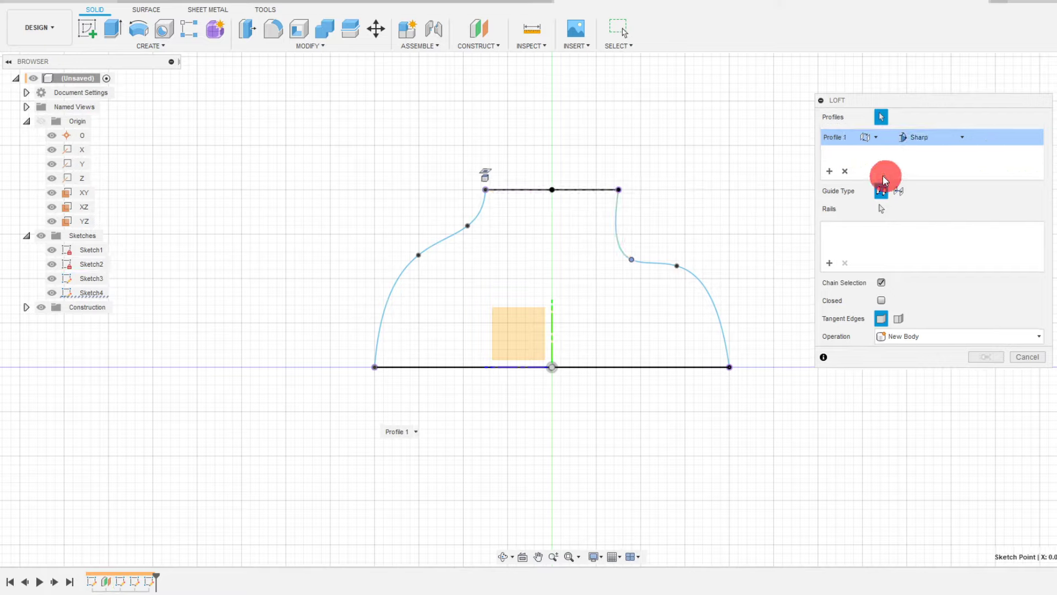
pyautogui.click(845, 171)
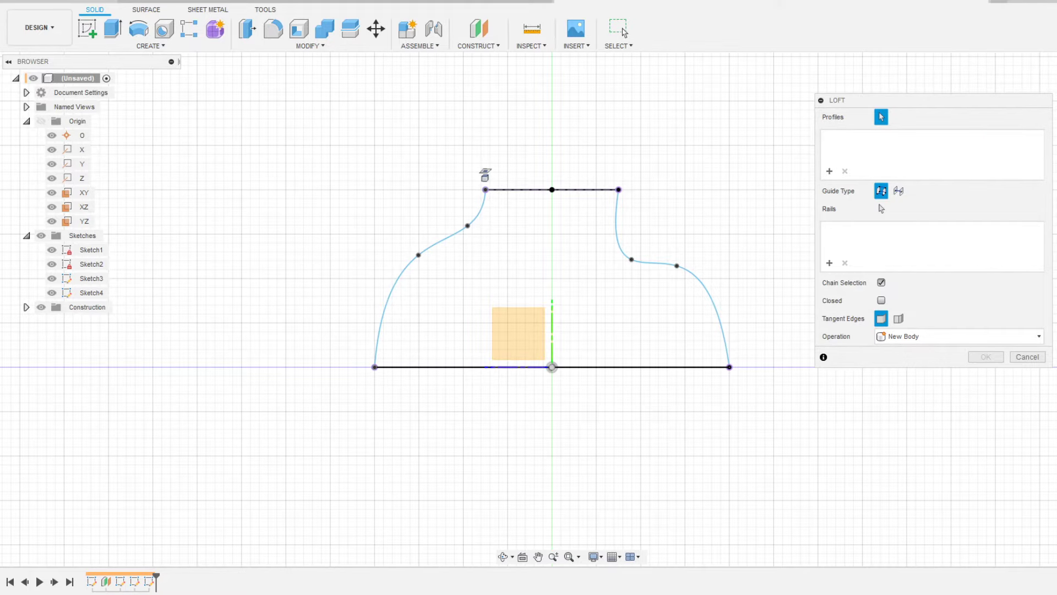
# Select the upper circle as the first loft profile and the base circle as the second.
pyautogui.click(1053, 105)
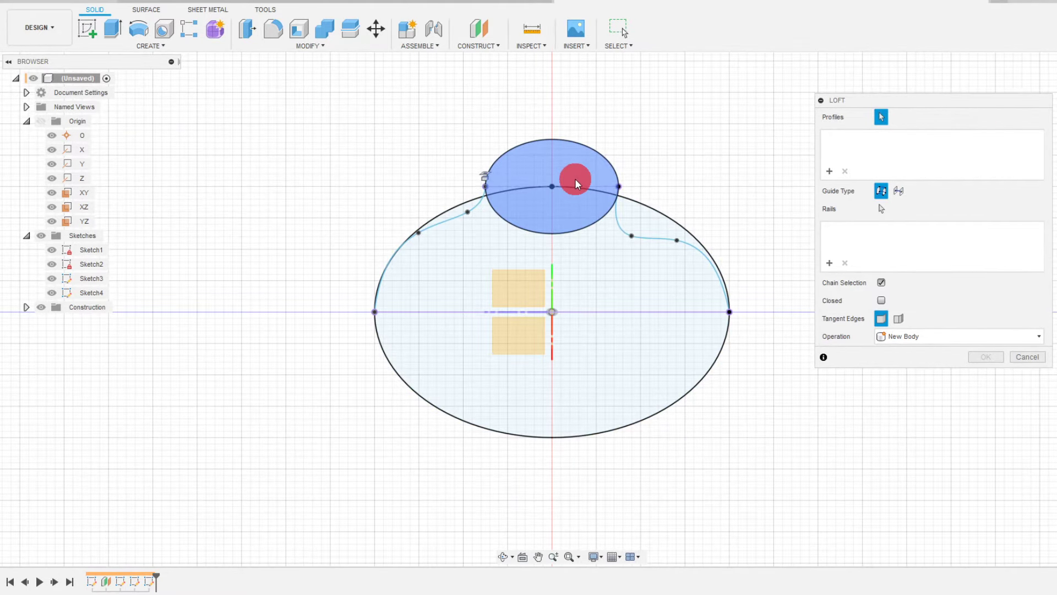
pyautogui.click(575, 178)
pyautogui.click(571, 297)
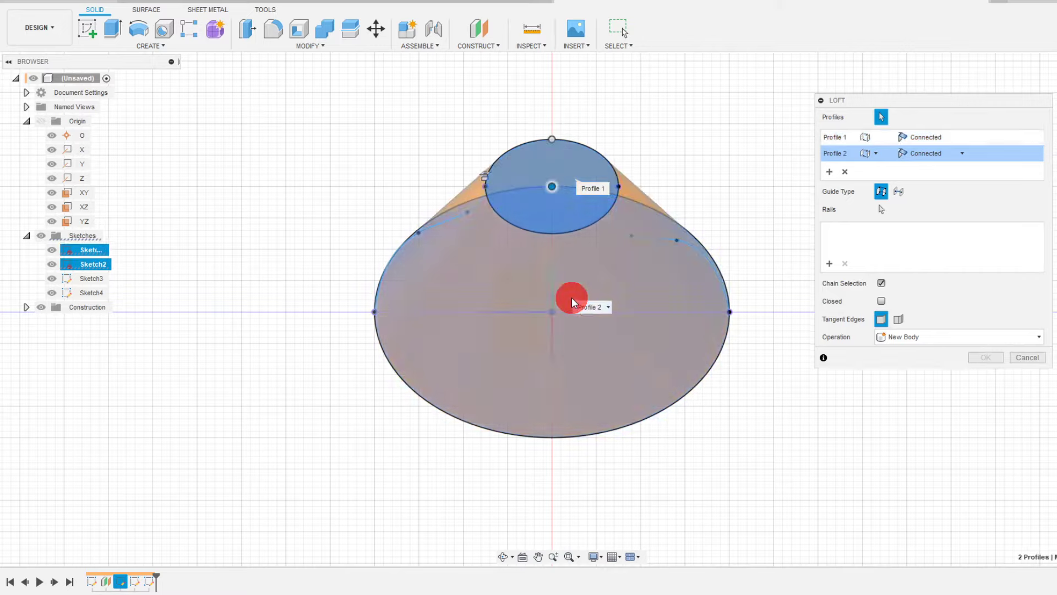
# Add the left-hand and right-hand splines as guide rails for the loft.
pyautogui.click(1053, 104)
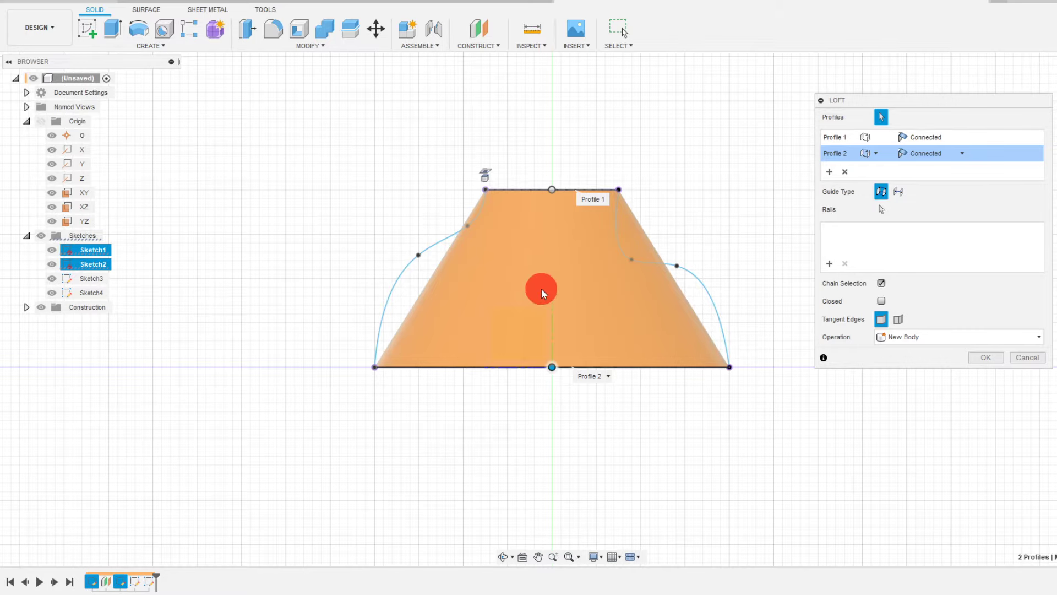
pyautogui.scroll(3, 543, 287)
pyautogui.click(830, 264)
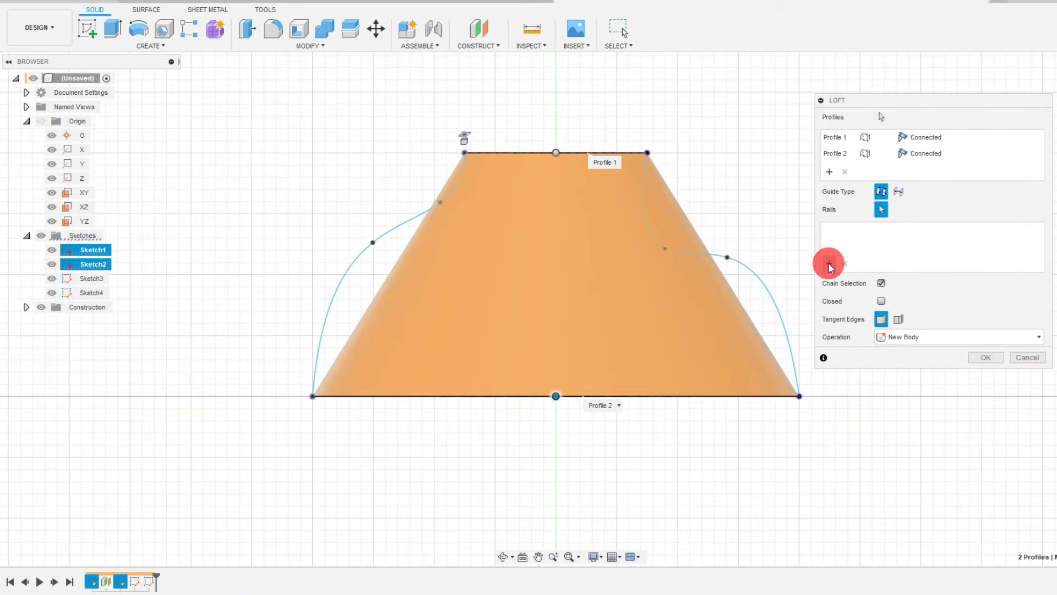
pyautogui.click(362, 250)
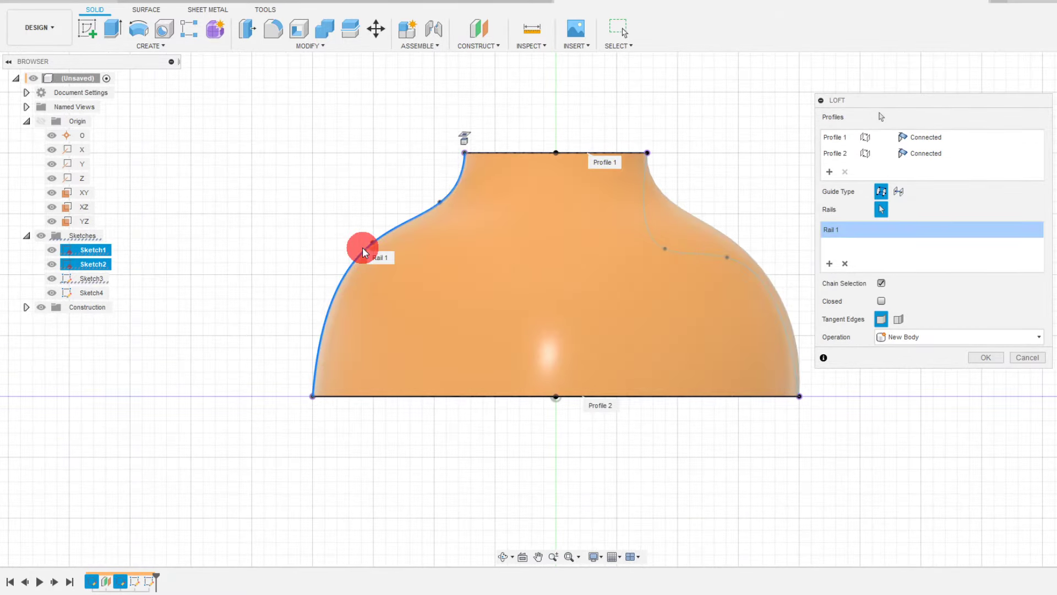
pyautogui.click(721, 257)
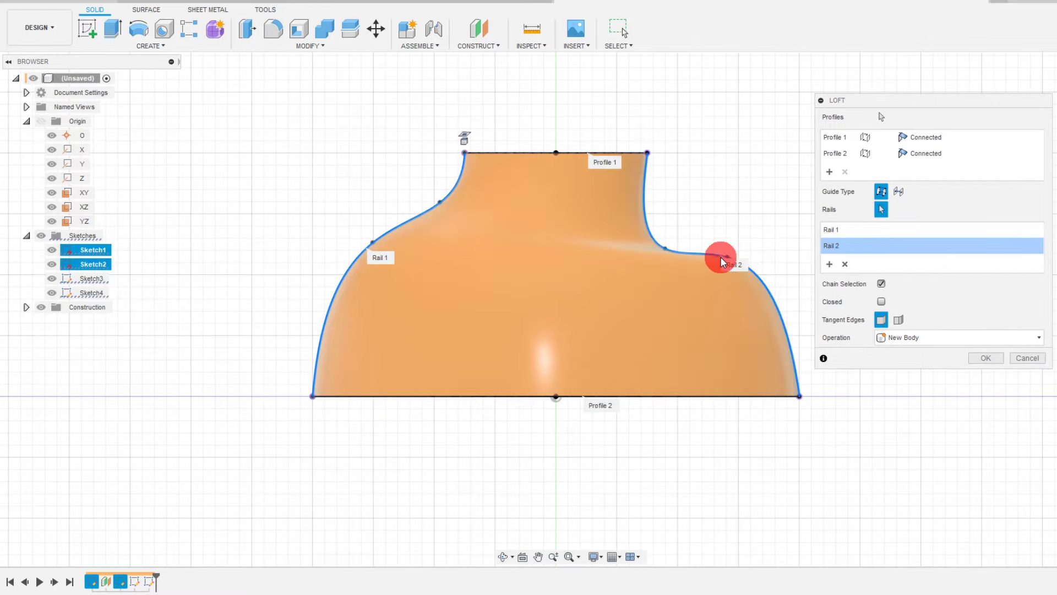
# Inspect the loft preview from several angles, create it as a new body, and view the result from the side.
pyautogui.scroll(-1, 723, 200)
pyautogui.scroll(-1, 424, 304)
pyautogui.scroll(-1, 485, 299)
pyautogui.scroll(2, 771, 260)
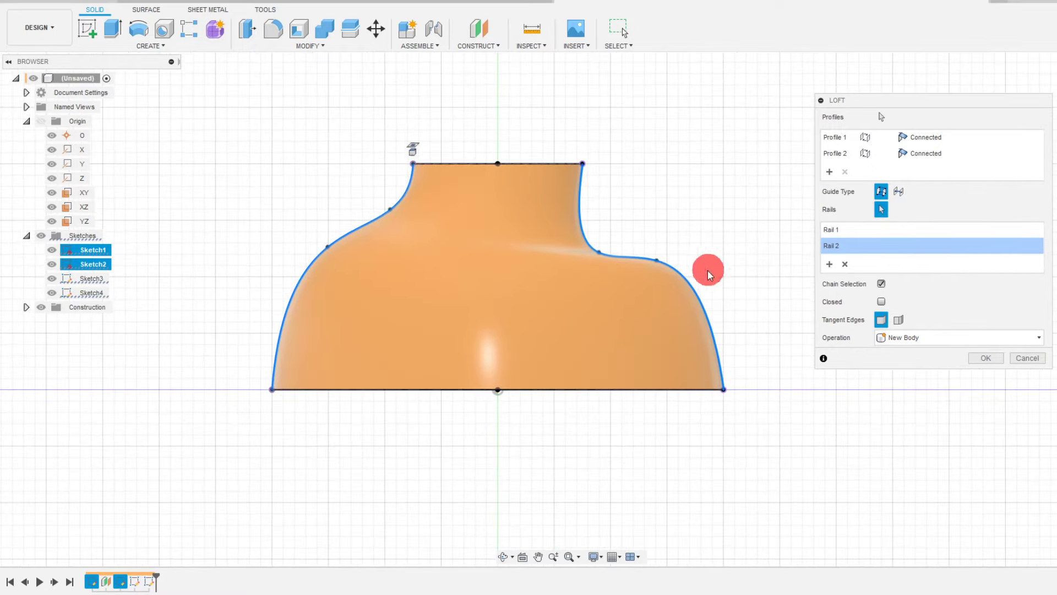
pyautogui.click(502, 557)
pyautogui.moveTo(625, 319); pyautogui.dragTo(649, 350)
pyautogui.moveTo(647, 276)
pyautogui.mouseDown()
pyautogui.moveTo(574, 302)
pyautogui.moveTo(611, 300)
pyautogui.moveTo(633, 278)
pyautogui.mouseUp()
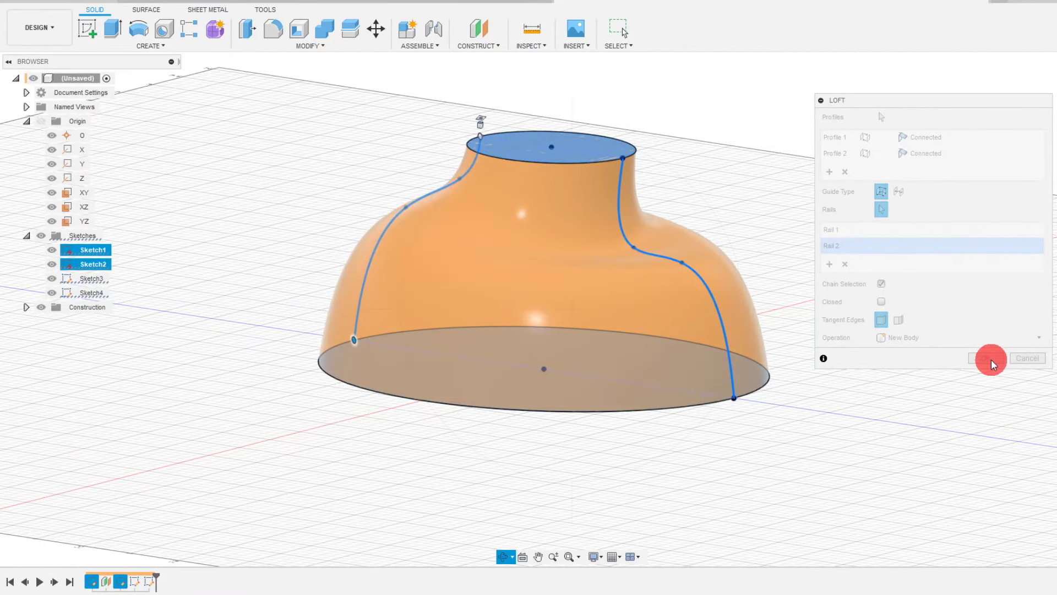
pyautogui.click(992, 359)
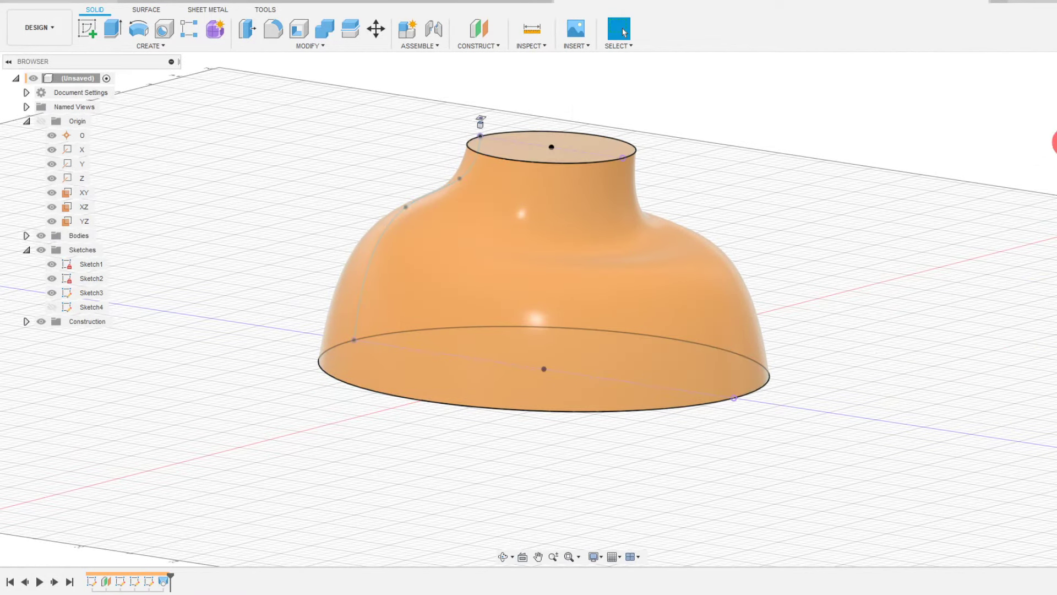
pyautogui.click(1054, 132)
pyautogui.scroll(3, 442, 273)
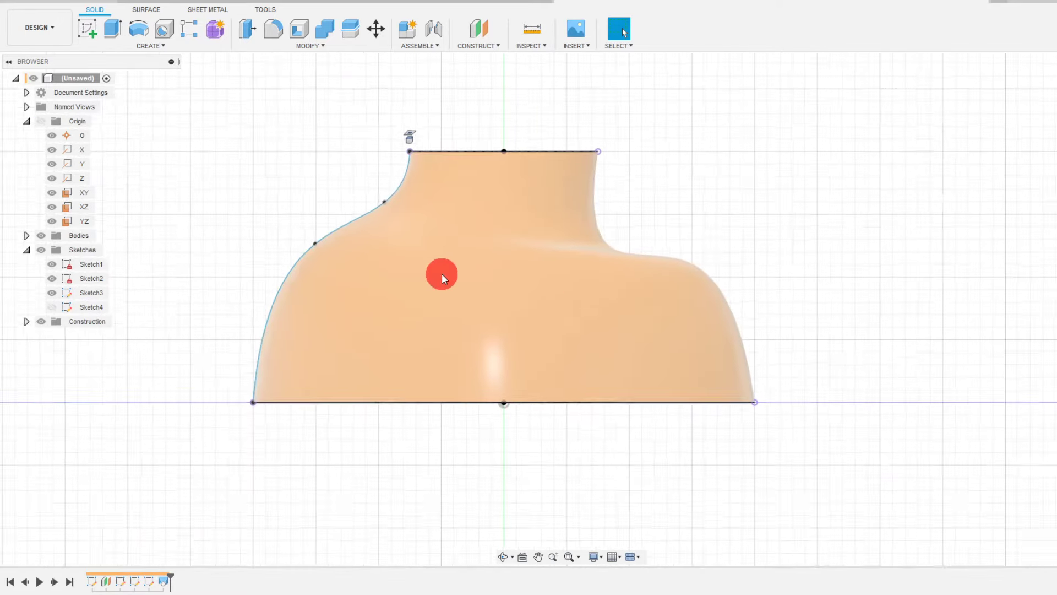
# Edit the right-hand guide spline's sketch, pull its upper inner fit point inward and down, and finish the sketch.
pyautogui.scroll(2, 628, 213)
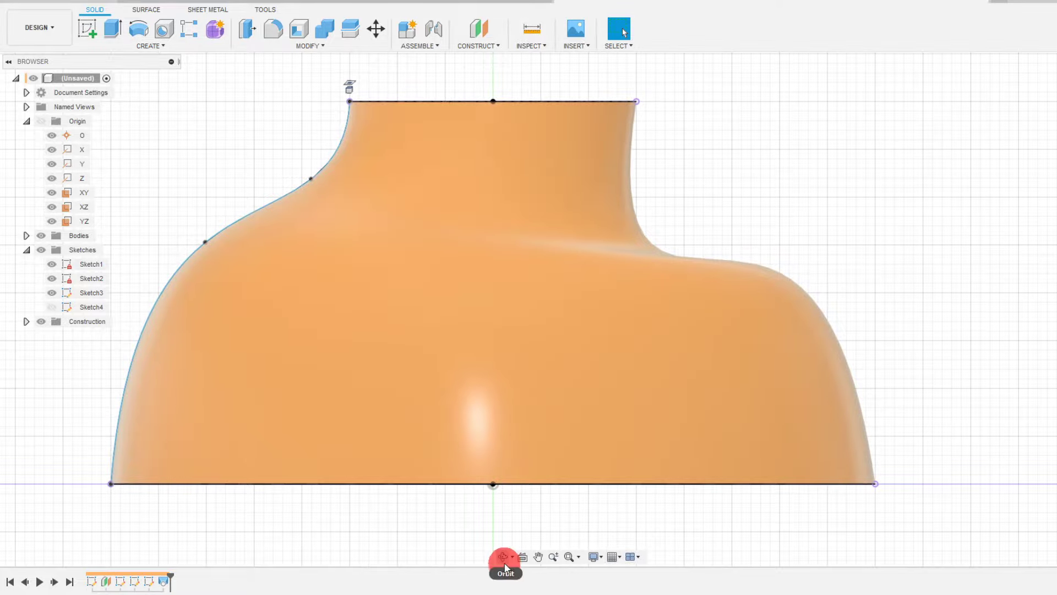
pyautogui.click(502, 557)
pyautogui.moveTo(584, 309)
pyautogui.mouseDown()
pyautogui.moveTo(602, 283)
pyautogui.moveTo(651, 286)
pyautogui.moveTo(663, 305)
pyautogui.moveTo(557, 292)
pyautogui.moveTo(500, 321)
pyautogui.moveTo(503, 331)
pyautogui.moveTo(573, 295)
pyautogui.moveTo(578, 307)
pyautogui.mouseUp()
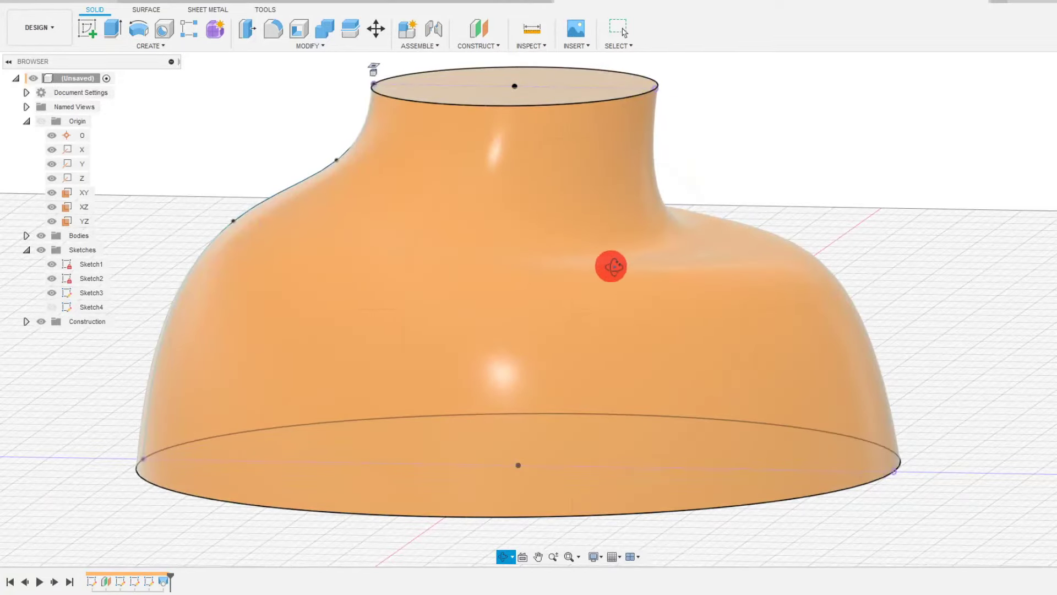
pyautogui.moveTo(654, 276); pyautogui.dragTo(644, 294)
pyautogui.moveTo(696, 264); pyautogui.dragTo(708, 255)
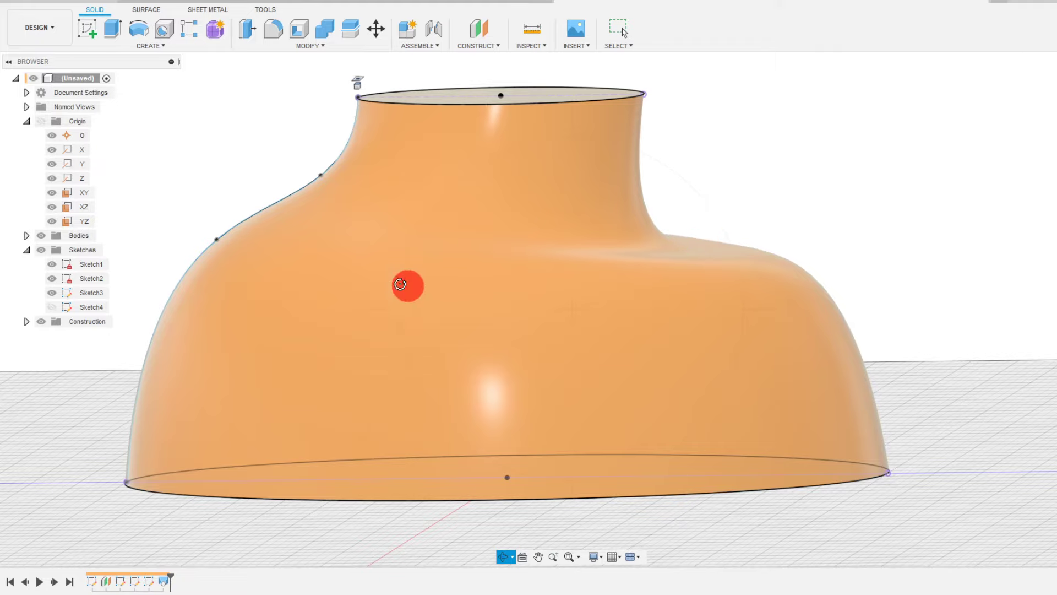
pyautogui.press('Escape')
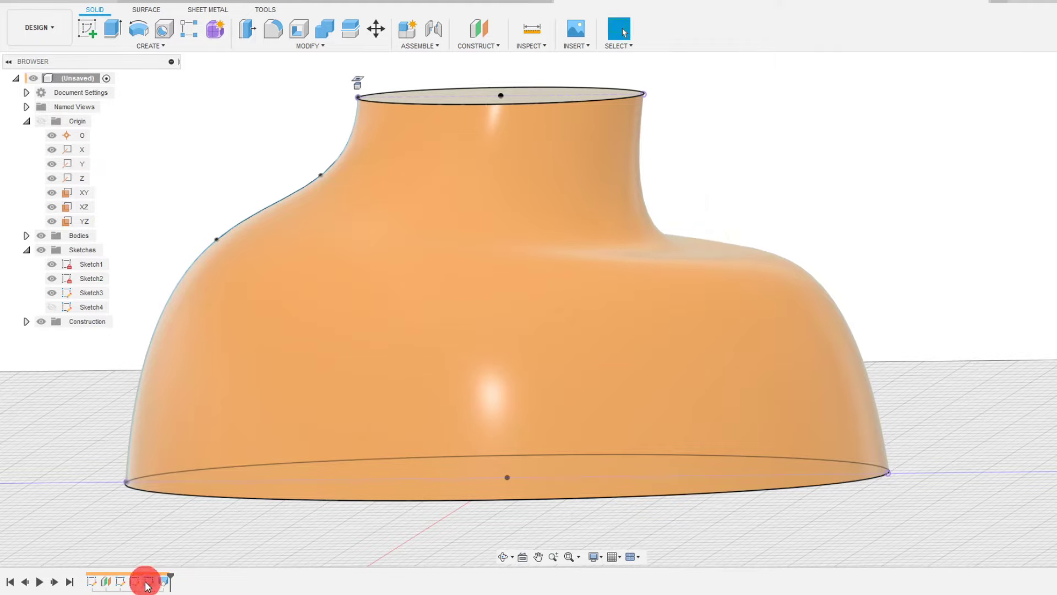
pyautogui.click(148, 581)
pyautogui.rightClick(148, 583)
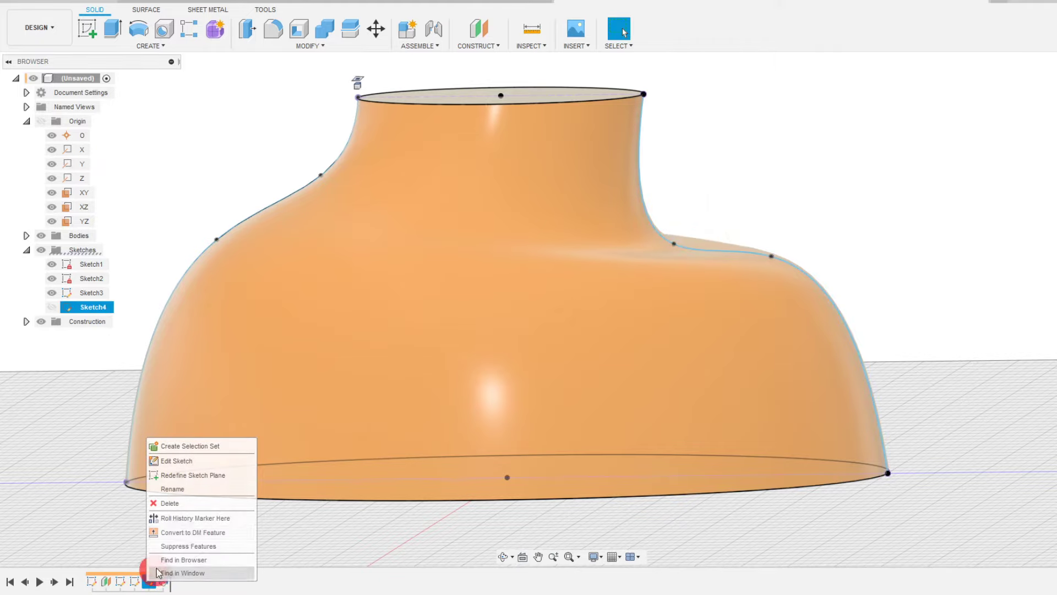
pyautogui.click(183, 466)
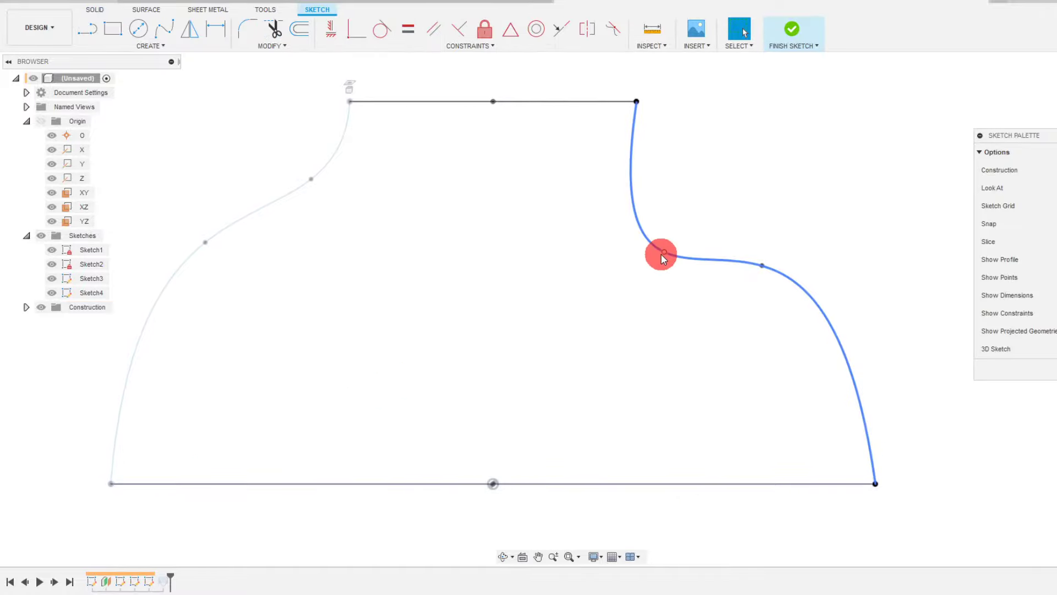
pyautogui.moveTo(664, 252); pyautogui.dragTo(537, 350)
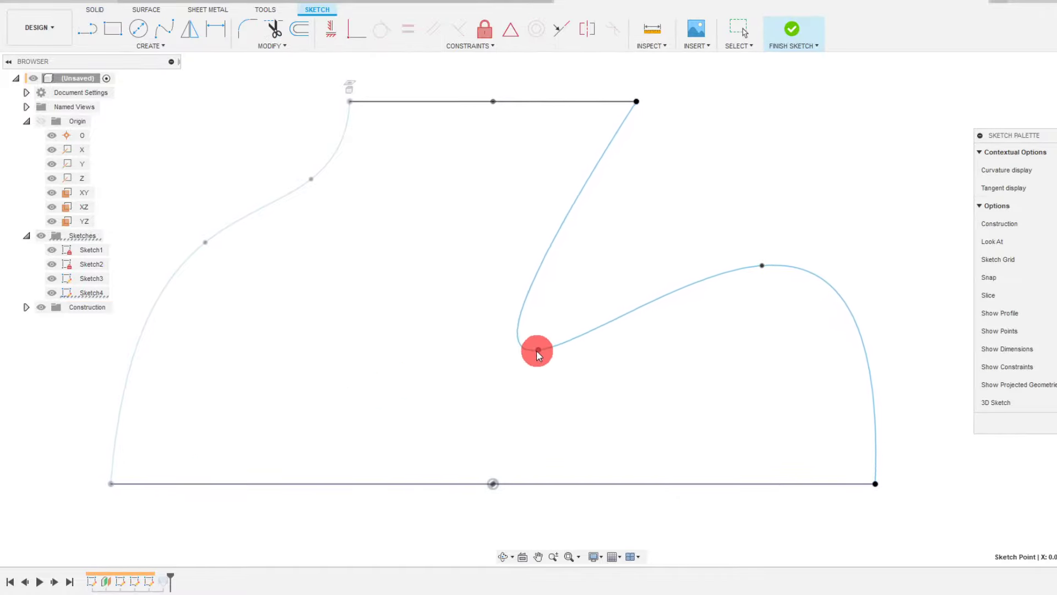
pyautogui.click(793, 30)
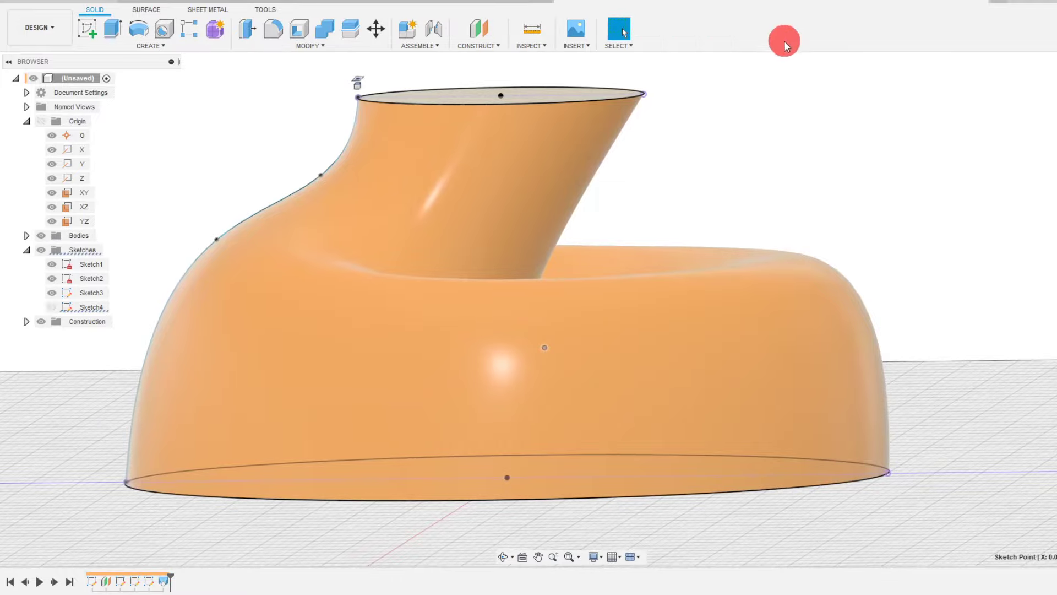
pyautogui.click(392, 499)
# Reshape the right-hand guide spline by lowering its outer fit point and pulling its inner fit point toward the left-hand spline, finishing the sketch.
pyautogui.click(503, 556)
pyautogui.moveTo(643, 286)
pyautogui.mouseDown()
pyautogui.moveTo(633, 272)
pyautogui.moveTo(619, 306)
pyautogui.moveTo(639, 380)
pyautogui.moveTo(734, 352)
pyautogui.moveTo(744, 370)
pyautogui.moveTo(776, 357)
pyautogui.moveTo(658, 354)
pyautogui.moveTo(656, 395)
pyautogui.moveTo(670, 368)
pyautogui.moveTo(745, 368)
pyautogui.moveTo(760, 402)
pyautogui.moveTo(724, 377)
pyautogui.moveTo(744, 377)
pyautogui.mouseUp()
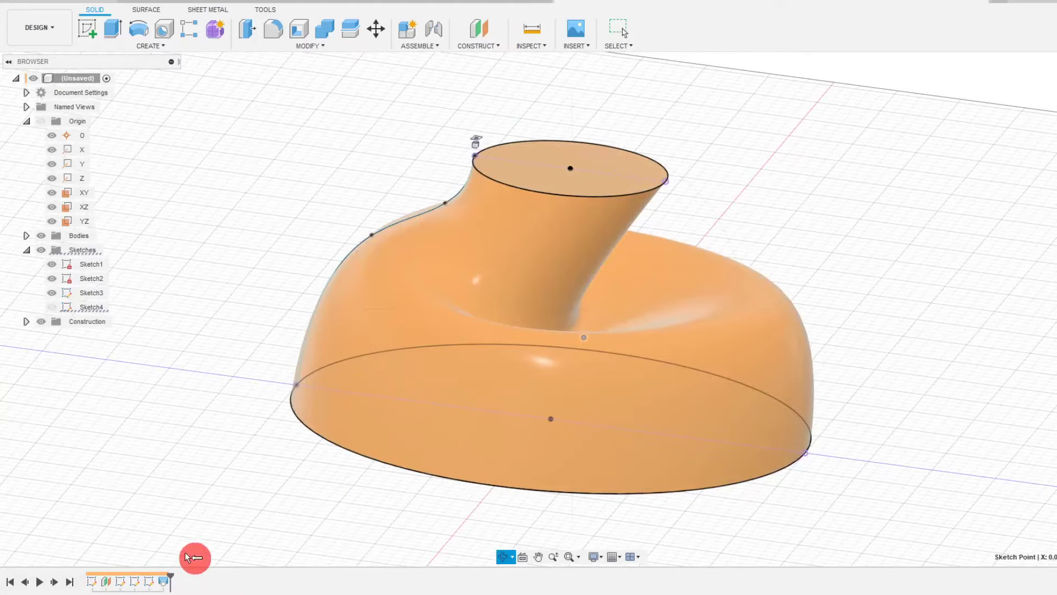
pyautogui.rightClick(149, 582)
pyautogui.click(165, 471)
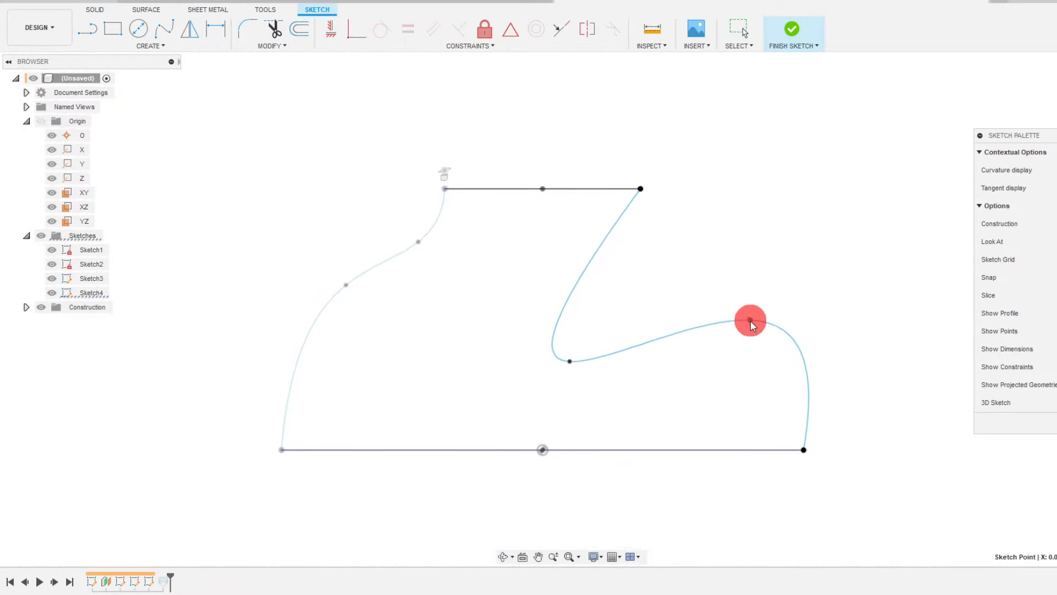
pyautogui.moveTo(751, 323); pyautogui.dragTo(752, 350)
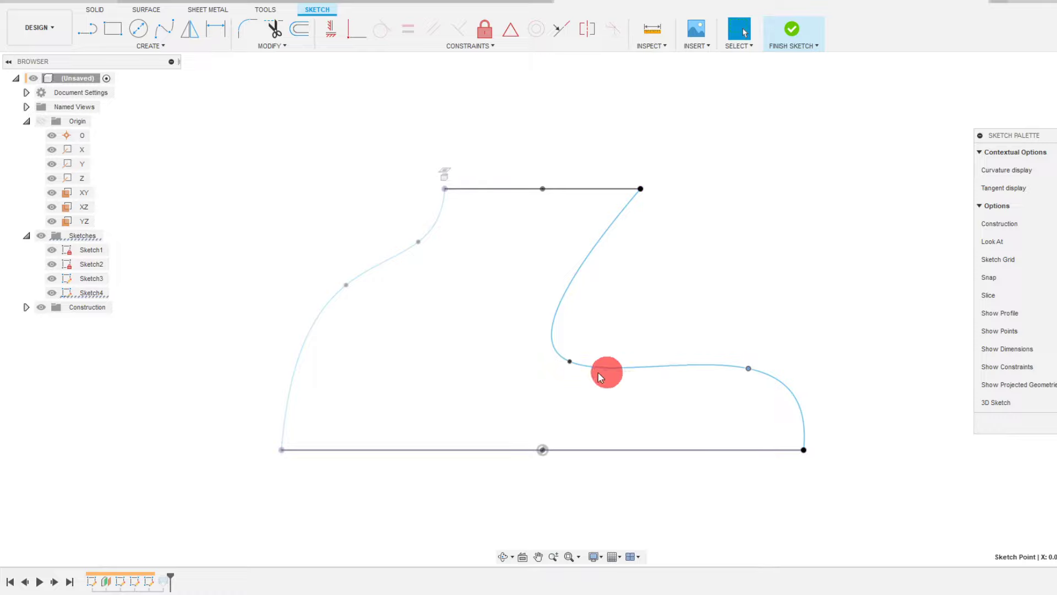
pyautogui.moveTo(570, 362); pyautogui.dragTo(418, 380)
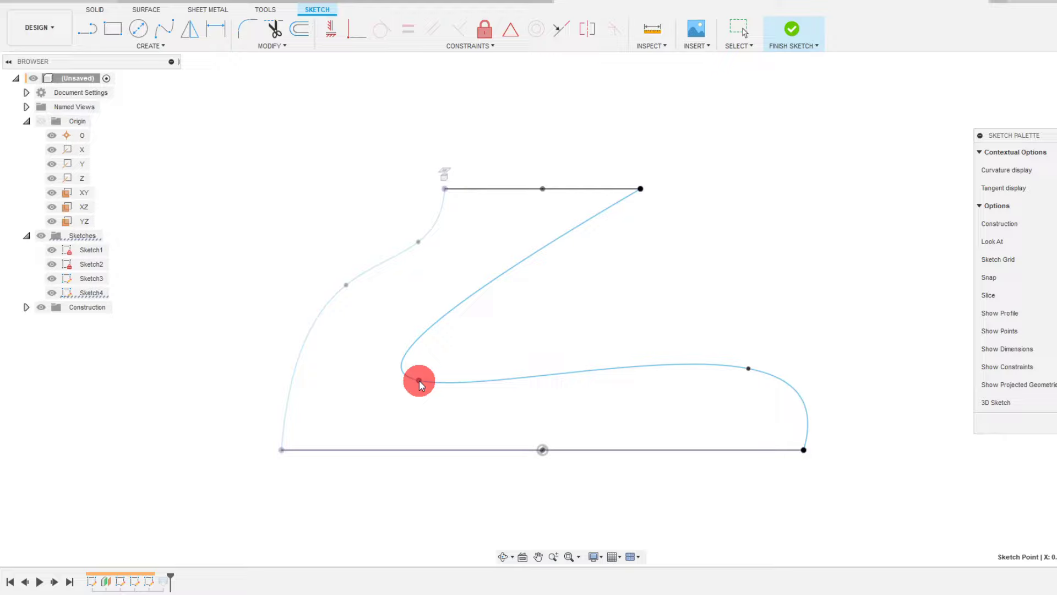
pyautogui.click(520, 258)
pyautogui.click(437, 356)
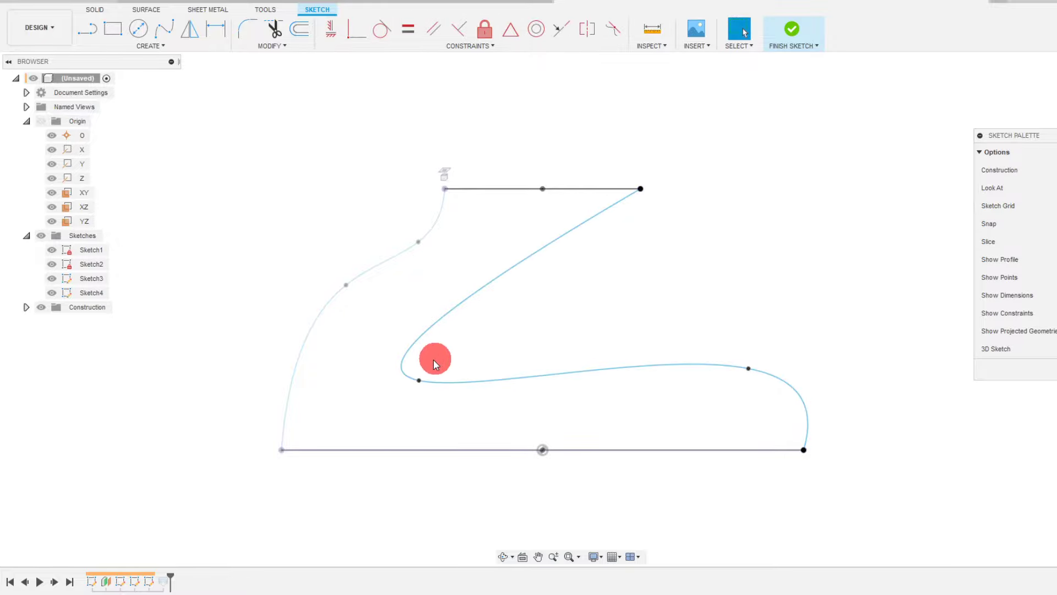
pyautogui.moveTo(419, 381); pyautogui.dragTo(439, 389)
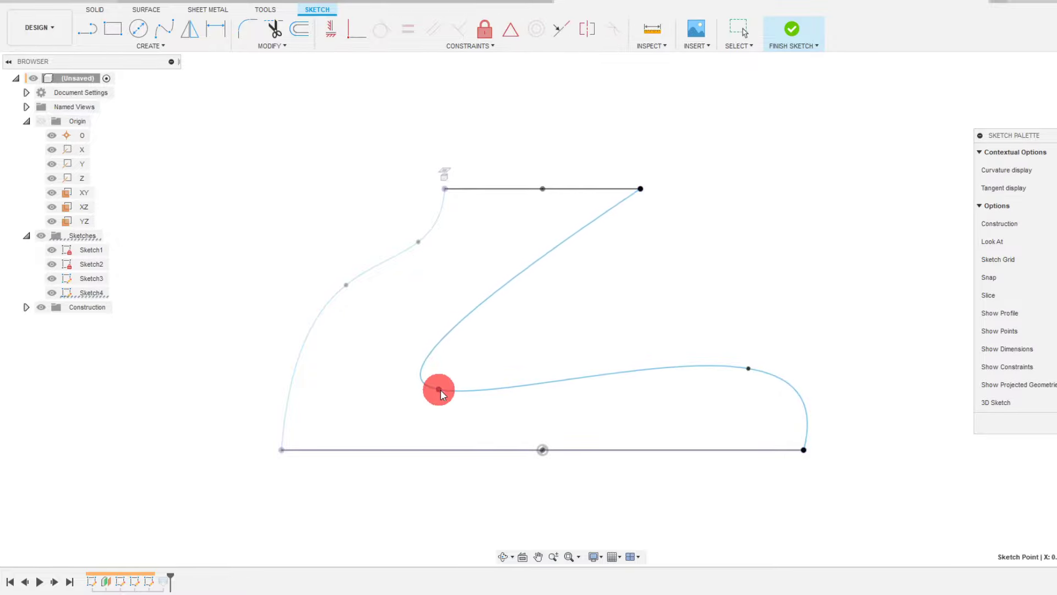
pyautogui.moveTo(749, 367); pyautogui.dragTo(735, 382)
pyautogui.click(778, 330)
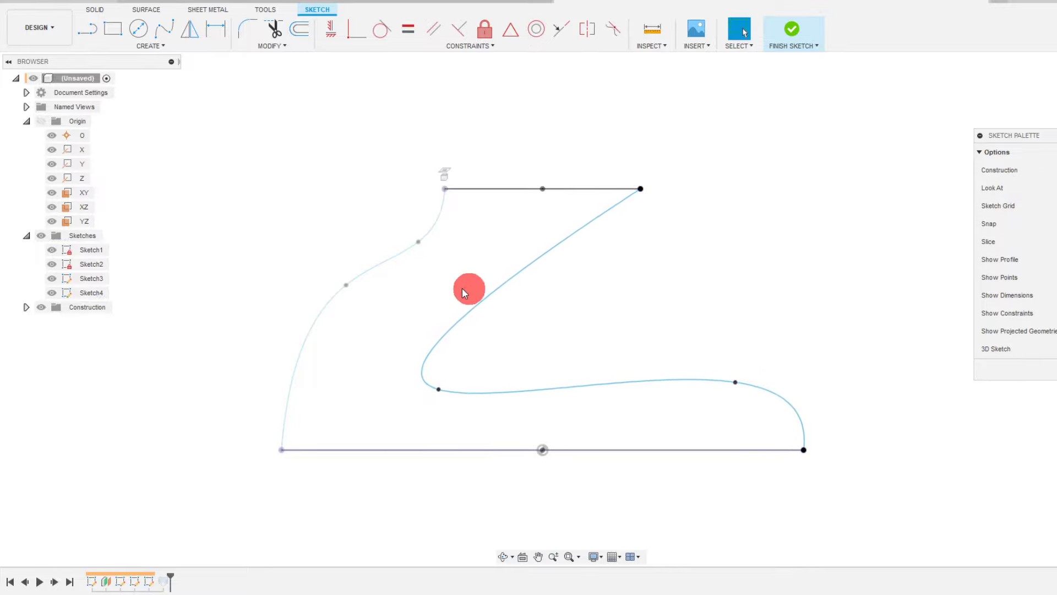
pyautogui.click(791, 32)
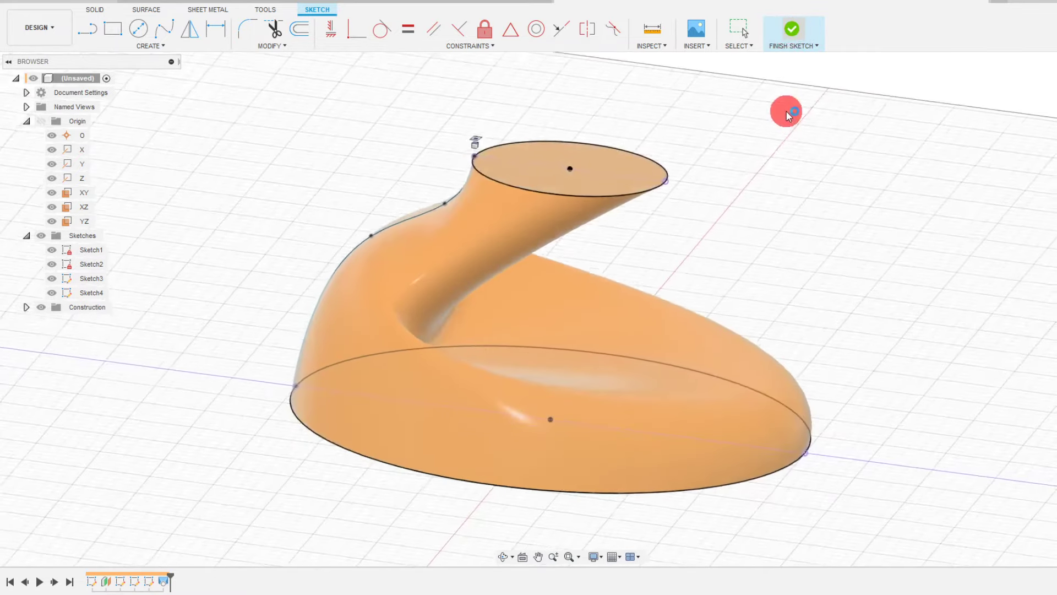
# Round the circular top edge of the lofted body's neck with a constant-radius fillet.
pyautogui.click(507, 555)
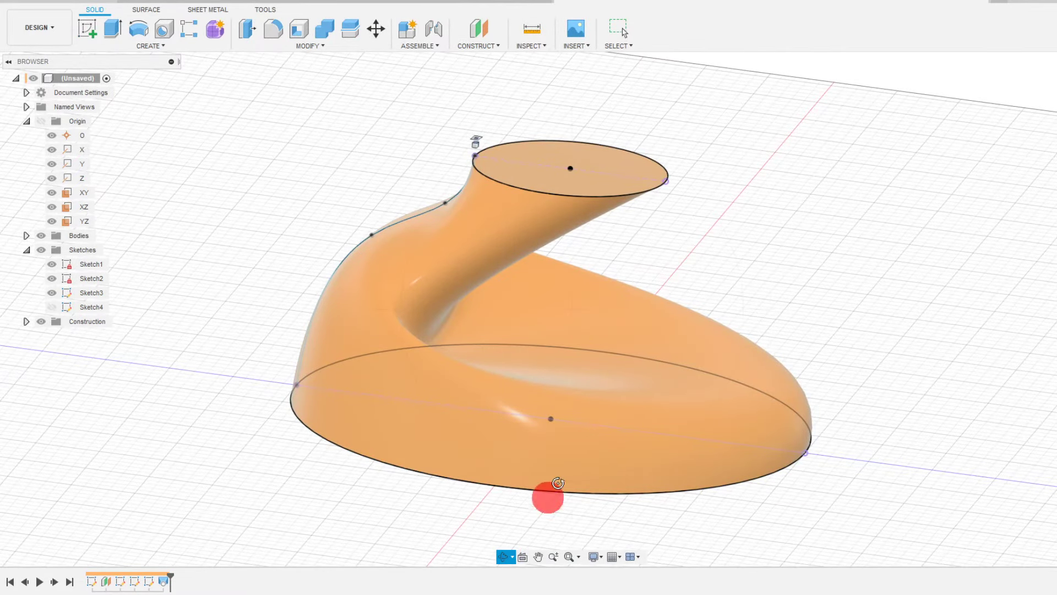
pyautogui.moveTo(548, 491); pyautogui.dragTo(724, 309)
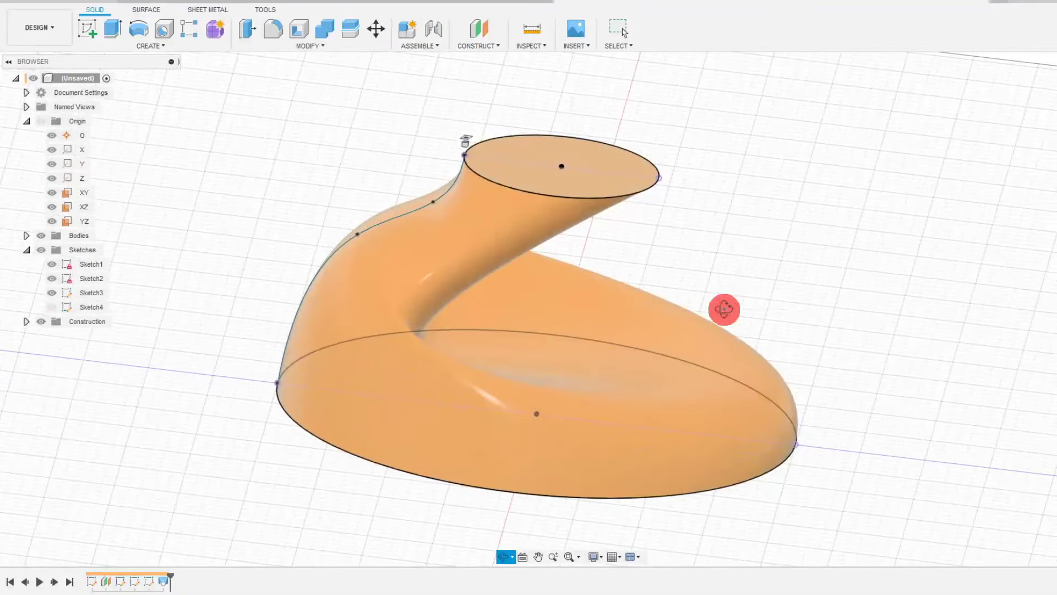
pyautogui.scroll(-1, 576, 285)
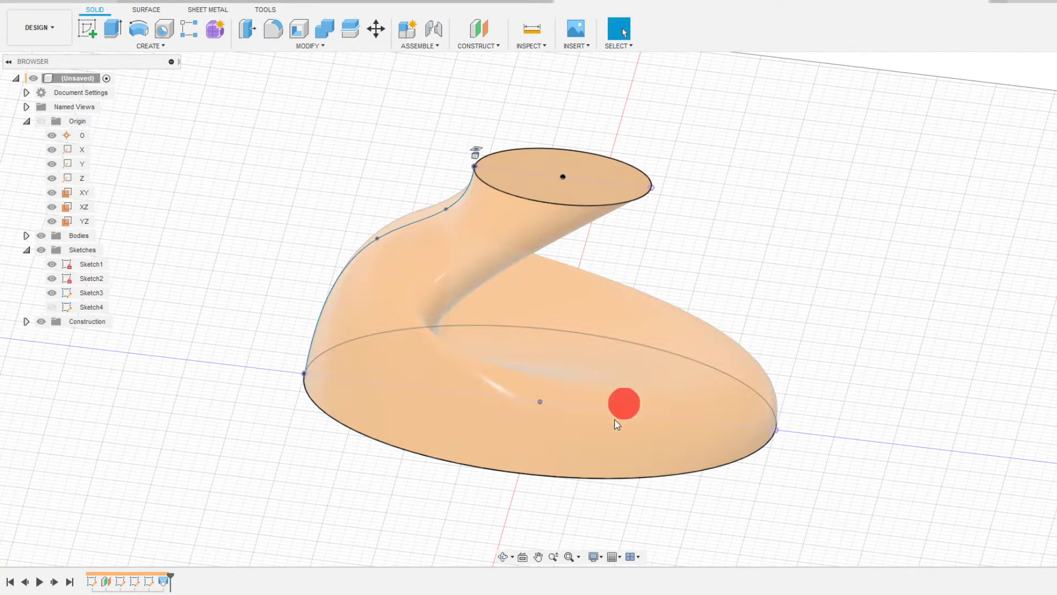
pyautogui.click(502, 556)
pyautogui.moveTo(635, 401); pyautogui.dragTo(606, 379)
pyautogui.press('Escape')
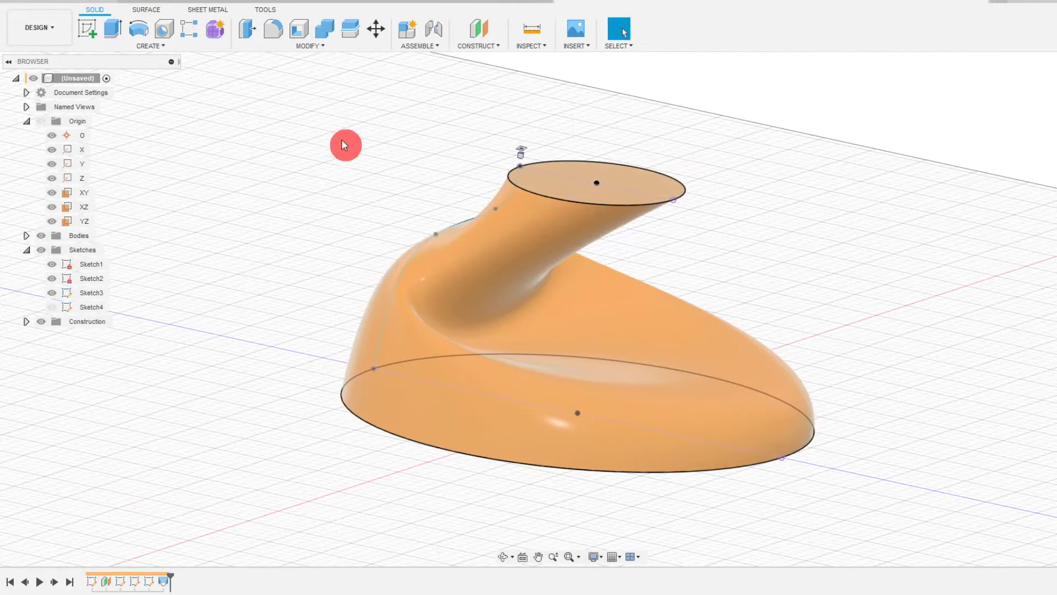
pyautogui.click(273, 29)
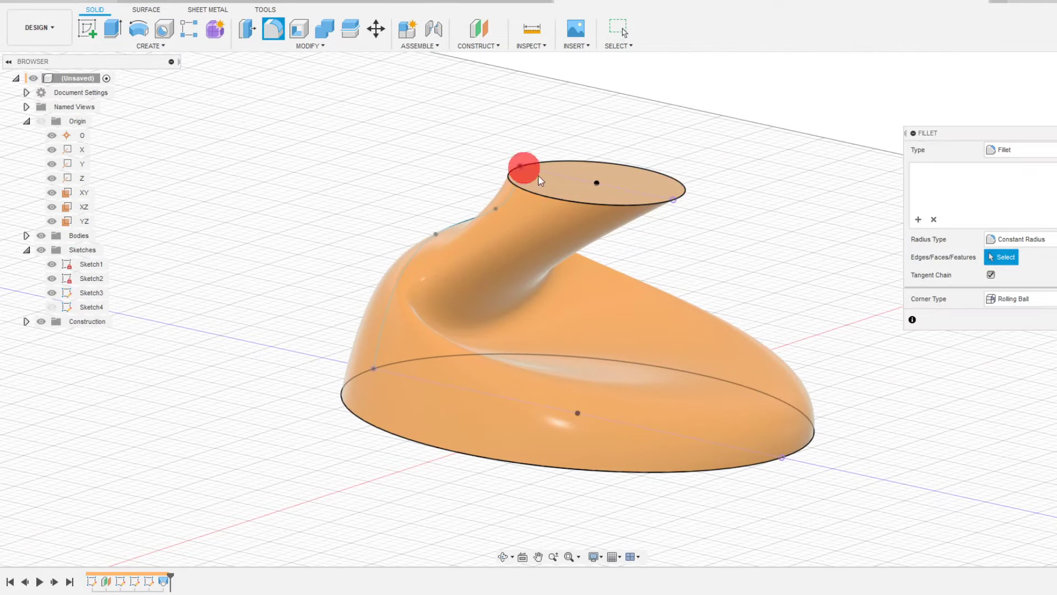
pyautogui.click(574, 200)
pyautogui.moveTo(574, 200); pyautogui.dragTo(576, 205)
pyautogui.click(1055, 319)
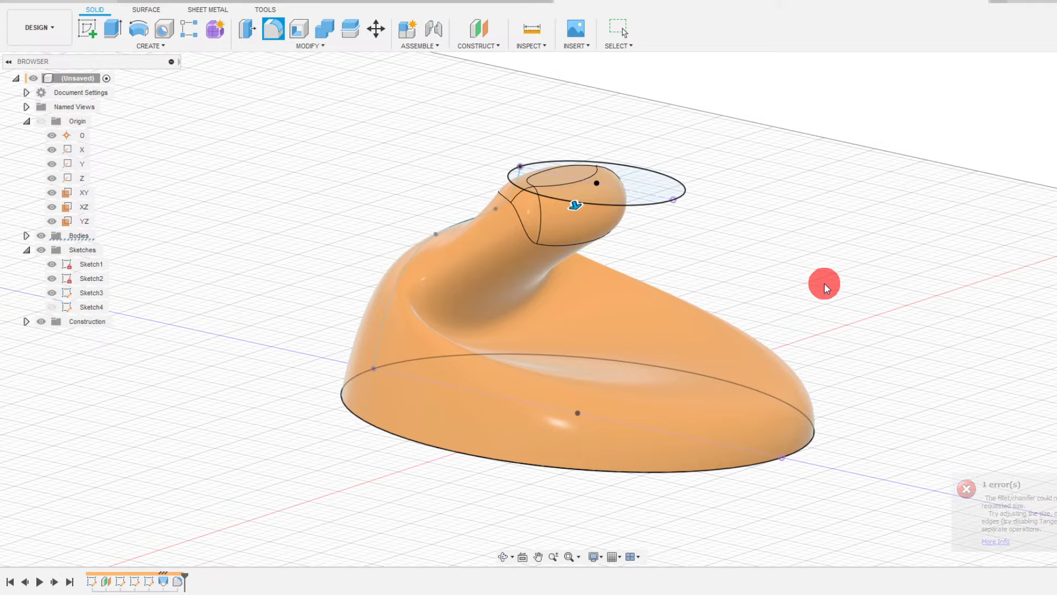
# Roll the timeline back to before the loft and start a new sketch on the XY plane.
pyautogui.click(503, 556)
pyautogui.moveTo(642, 338); pyautogui.dragTo(580, 354)
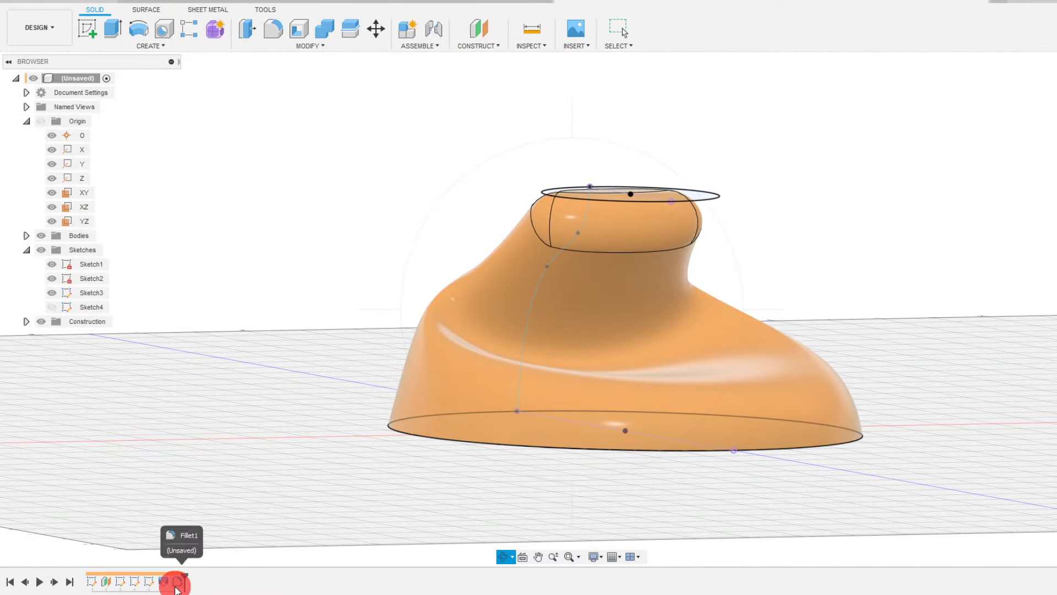
pyautogui.click(163, 582)
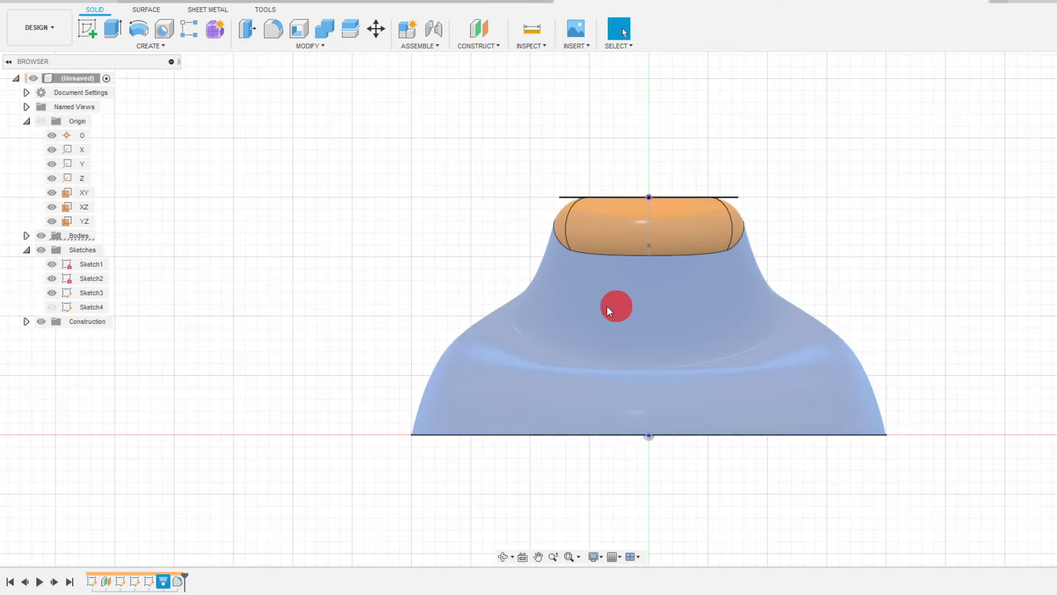
pyautogui.click(355, 363)
pyautogui.moveTo(180, 585)
pyautogui.mouseDown()
pyautogui.moveTo(184, 574)
pyautogui.moveTo(151, 574)
pyautogui.moveTo(156, 584)
pyautogui.mouseUp()
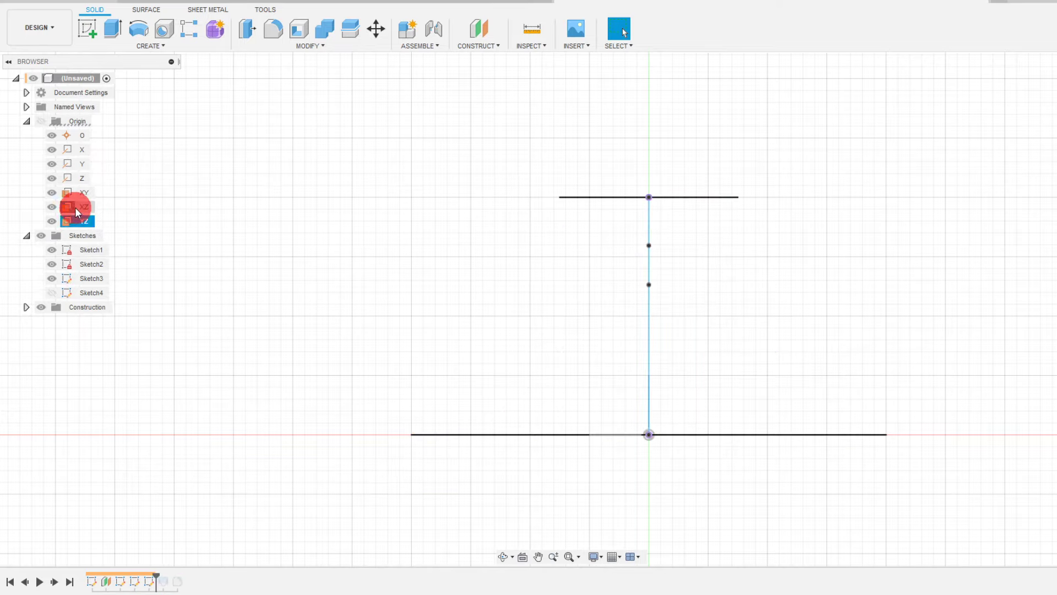
pyautogui.click(80, 193)
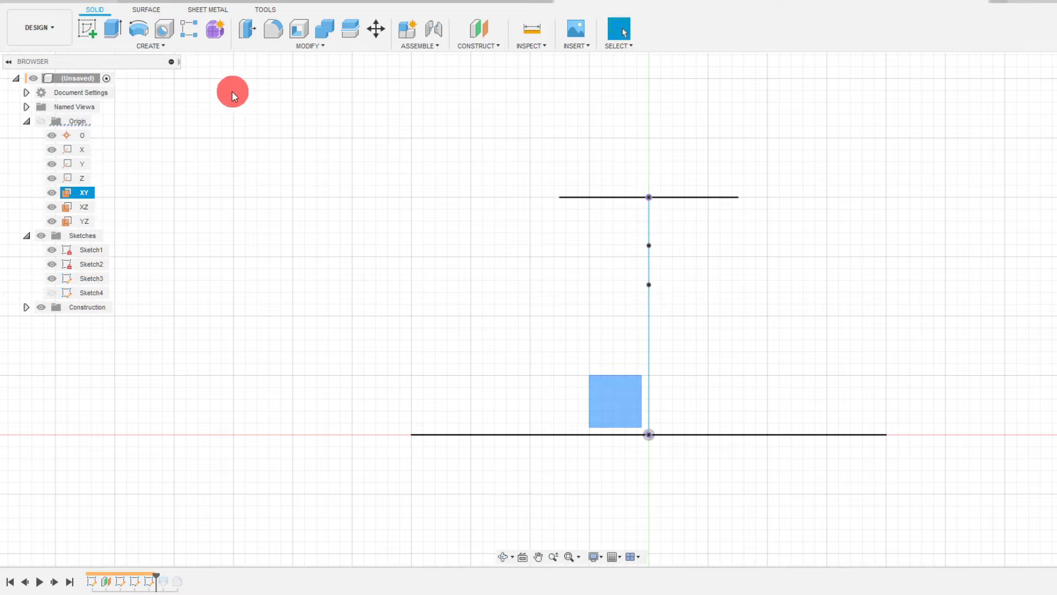
pyautogui.click(94, 30)
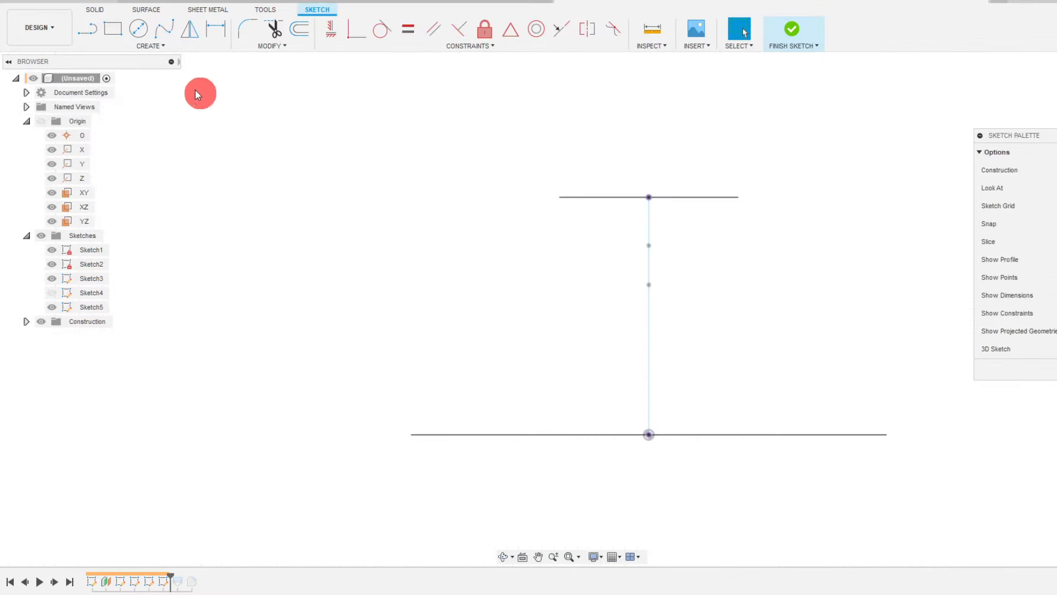
# Sketch a four-point S-shaped fit point spline from near the upper circle's left end to near the base circle's left end.
pyautogui.click(164, 29)
pyautogui.click(549, 204)
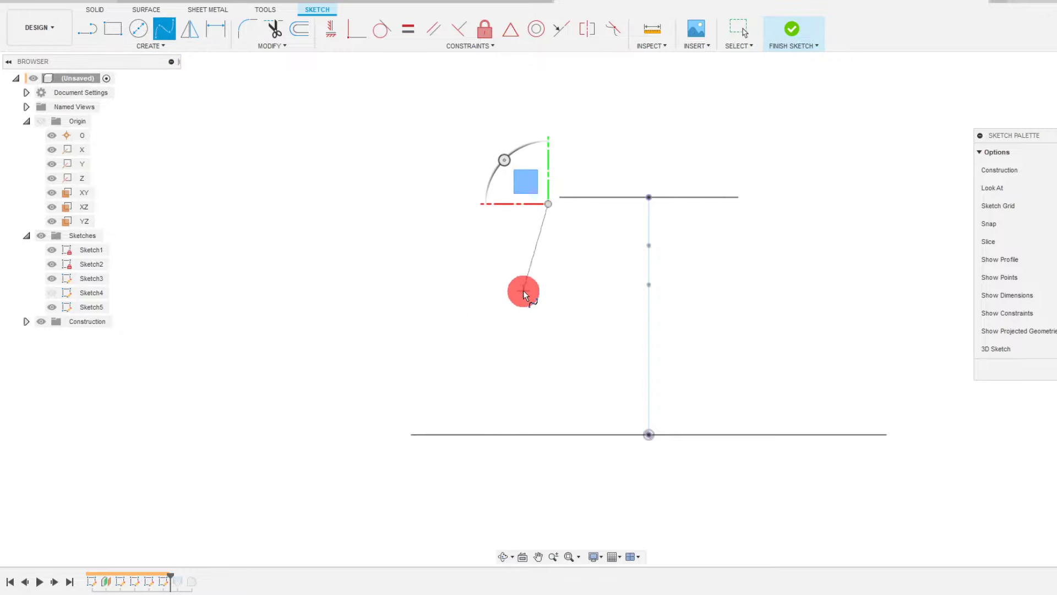
pyautogui.click(521, 291)
pyautogui.click(422, 327)
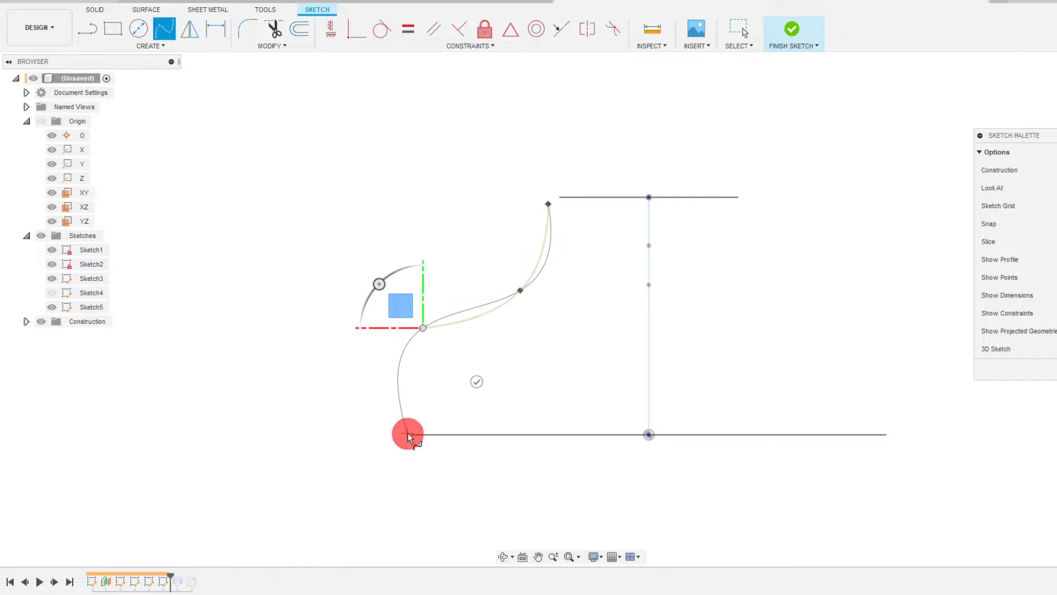
pyautogui.click(394, 426)
pyautogui.rightClick(395, 425)
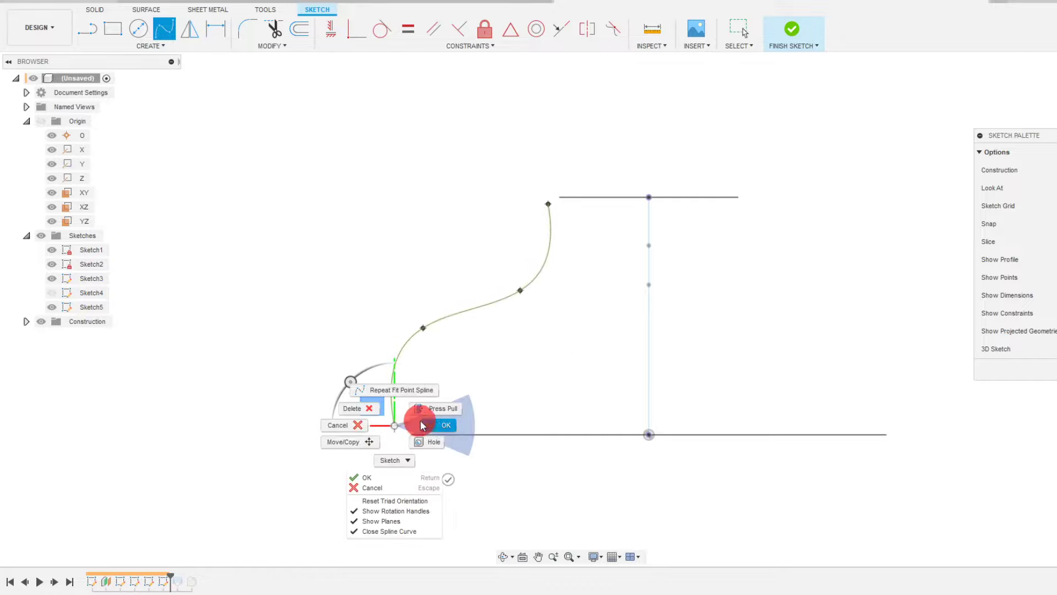
pyautogui.click(428, 425)
# Constrain the new spline's upper end coincident with the upper circle and its lower end coincident with the base circle.
pyautogui.scroll(1, 578, 205)
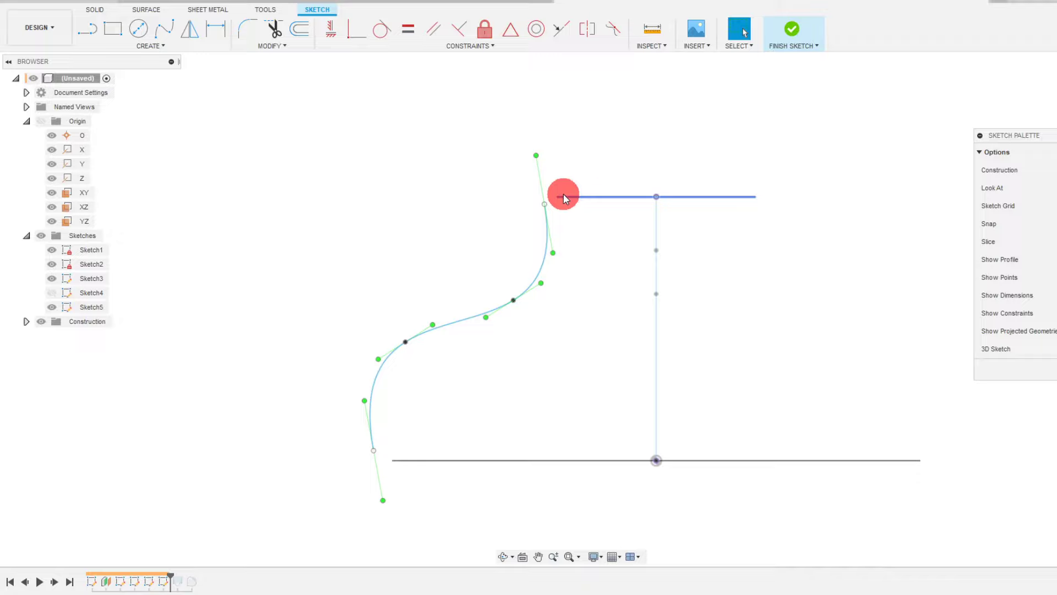
pyautogui.click(563, 195)
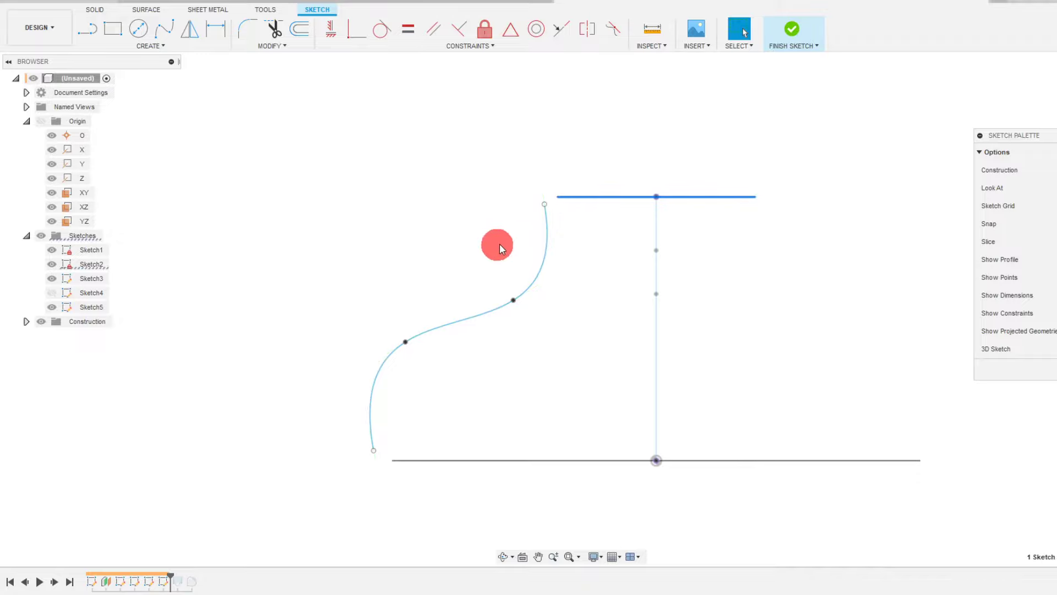
pyautogui.click(544, 205)
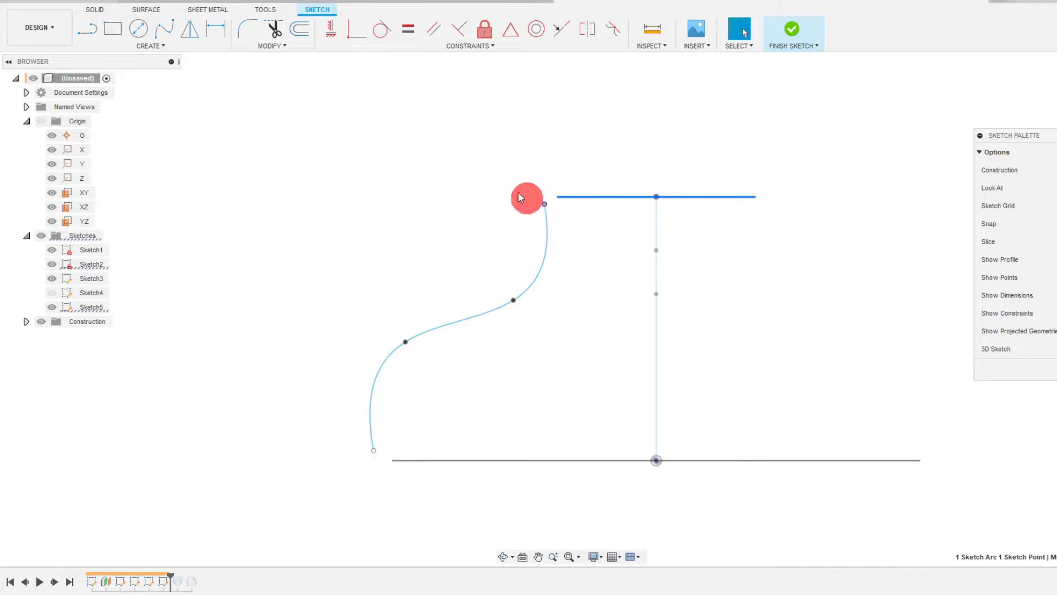
pyautogui.click(351, 25)
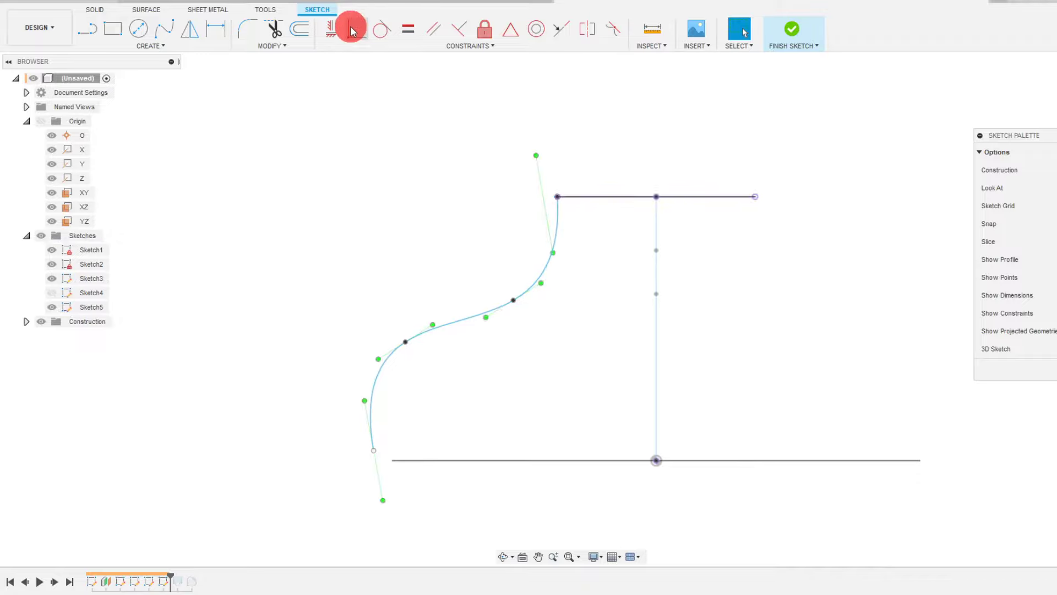
pyautogui.click(395, 460)
pyautogui.click(374, 453)
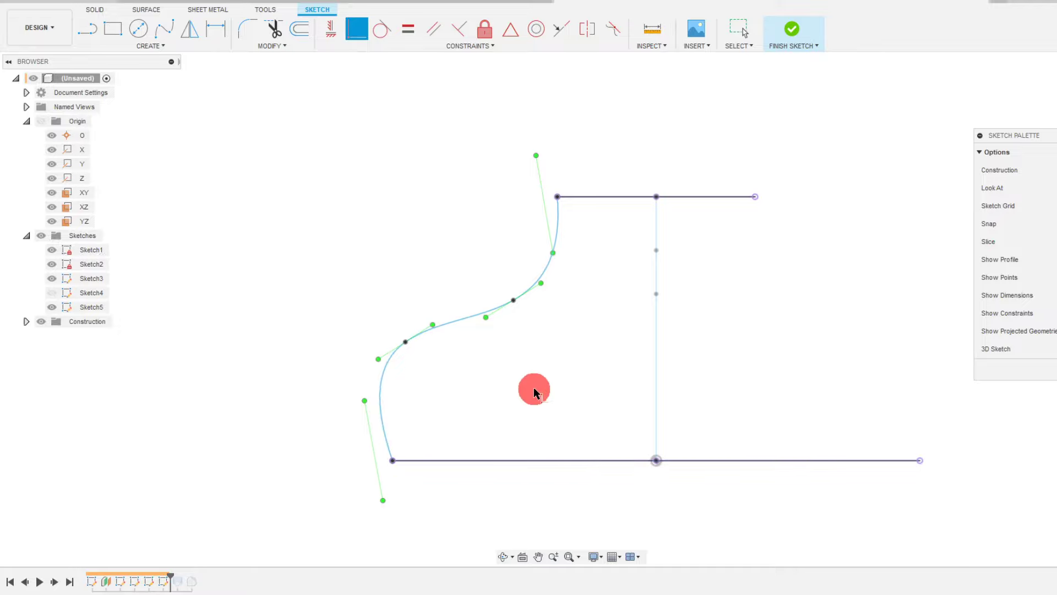
# Leave the constraint command and finish the third rail's sketch on the XY plane.
pyautogui.scroll(-1, 534, 388)
pyautogui.press('Escape')
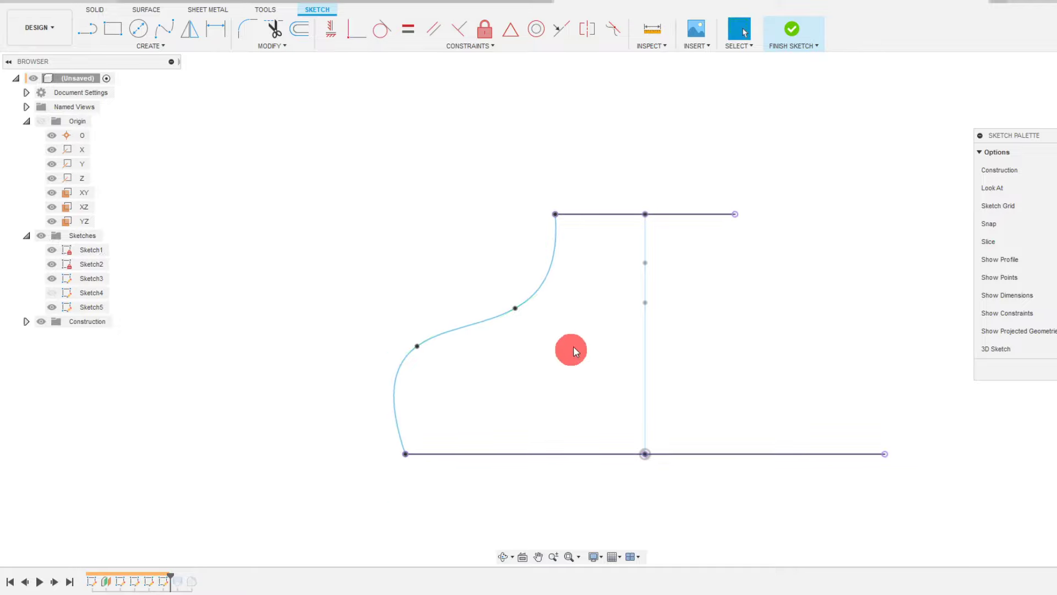
pyautogui.click(503, 557)
pyautogui.moveTo(593, 347)
pyautogui.mouseDown()
pyautogui.moveTo(618, 342)
pyautogui.moveTo(654, 365)
pyautogui.mouseUp()
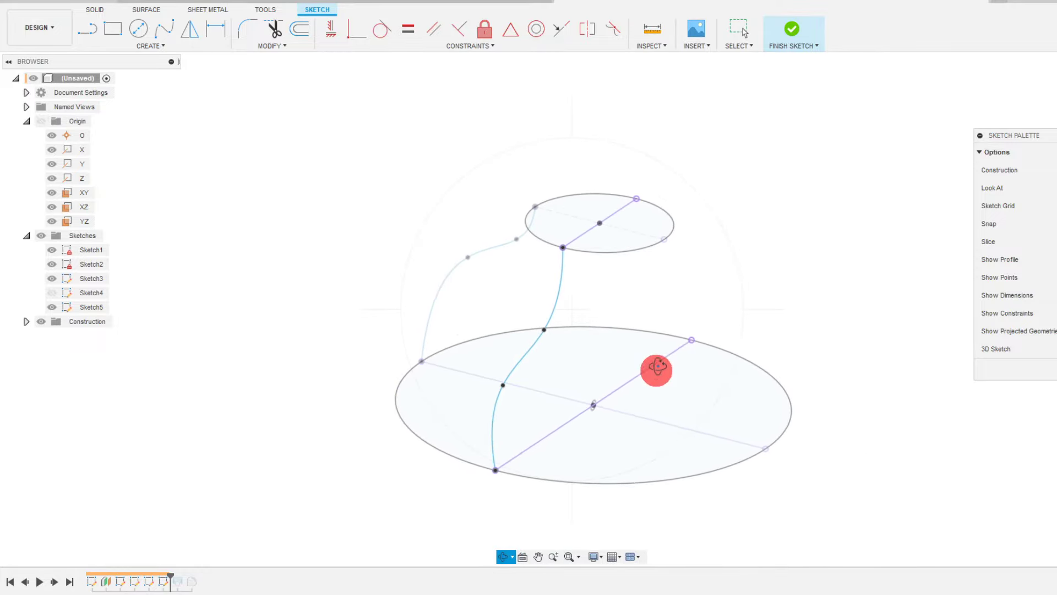
pyautogui.click(793, 30)
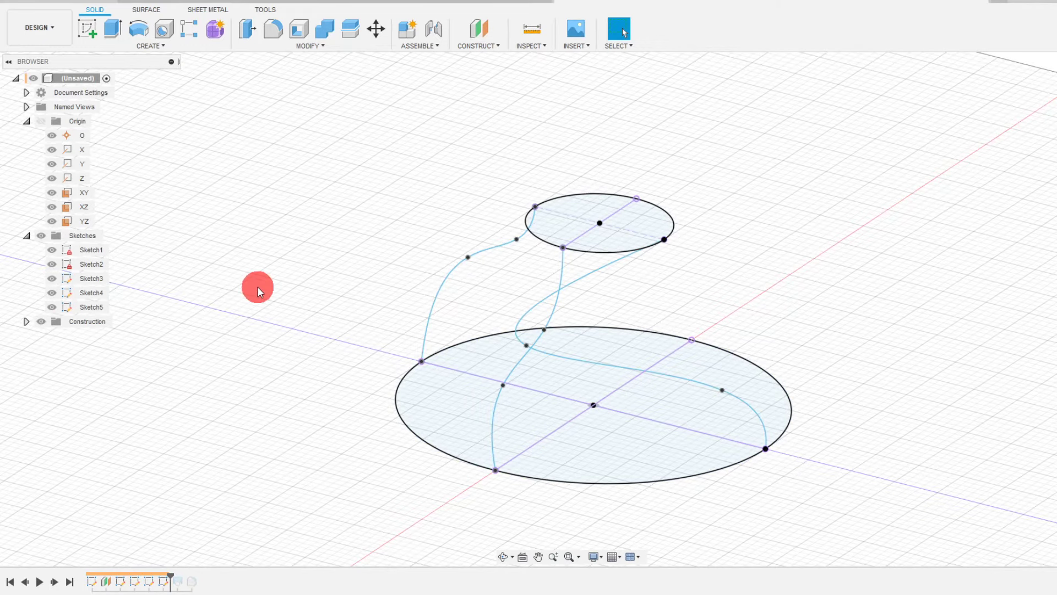
pyautogui.click(503, 557)
pyautogui.moveTo(589, 415)
pyautogui.mouseDown()
pyautogui.moveTo(628, 385)
pyautogui.moveTo(733, 401)
pyautogui.moveTo(580, 401)
pyautogui.moveTo(550, 428)
pyautogui.mouseUp()
pyautogui.click(171, 574)
pyautogui.rightClick(164, 583)
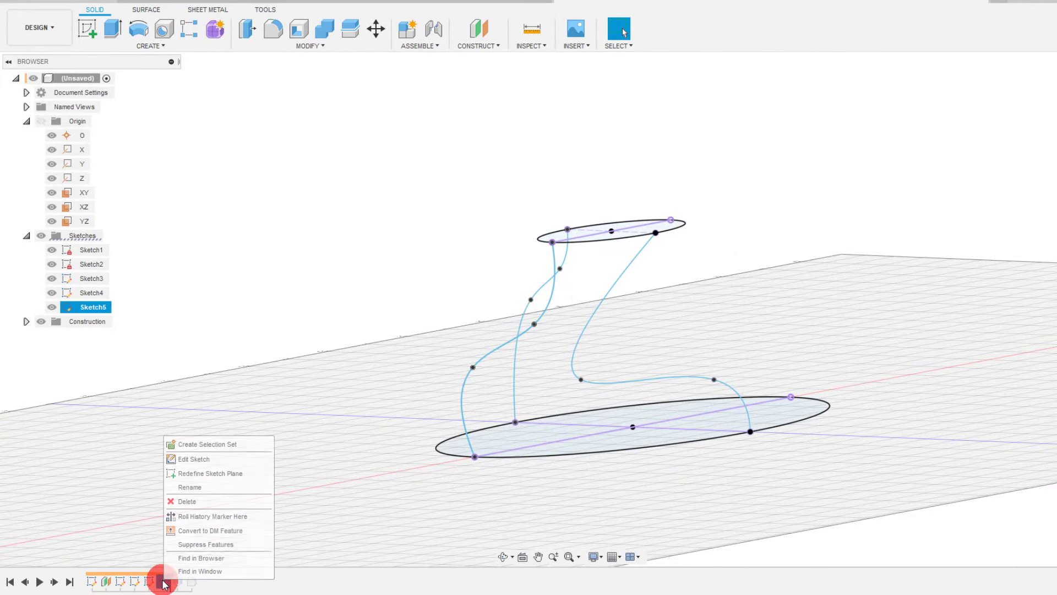
pyautogui.click(201, 464)
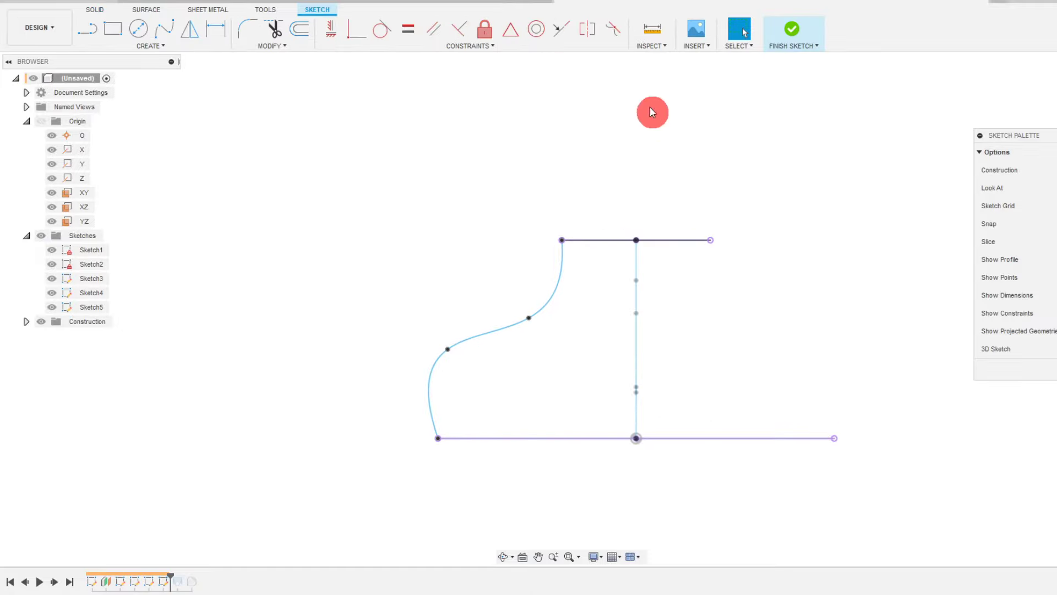
pyautogui.click(793, 32)
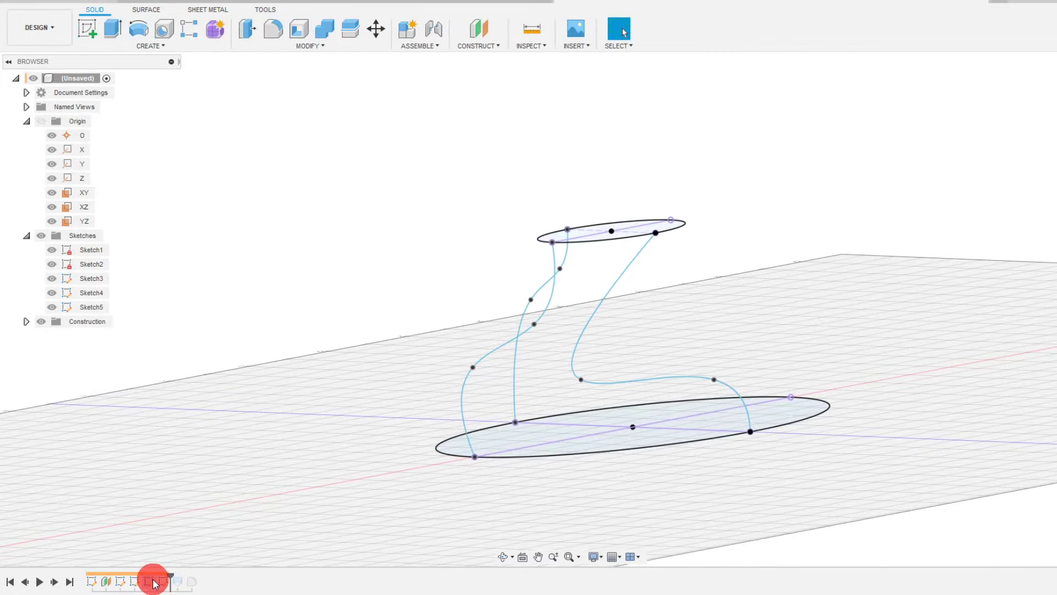
# Edit Sketch4 and move the rail spline's upper interior fit point outward and upward, then finish the sketch.
pyautogui.doubleClick(153, 581)
pyautogui.moveTo(481, 395); pyautogui.dragTo(629, 339)
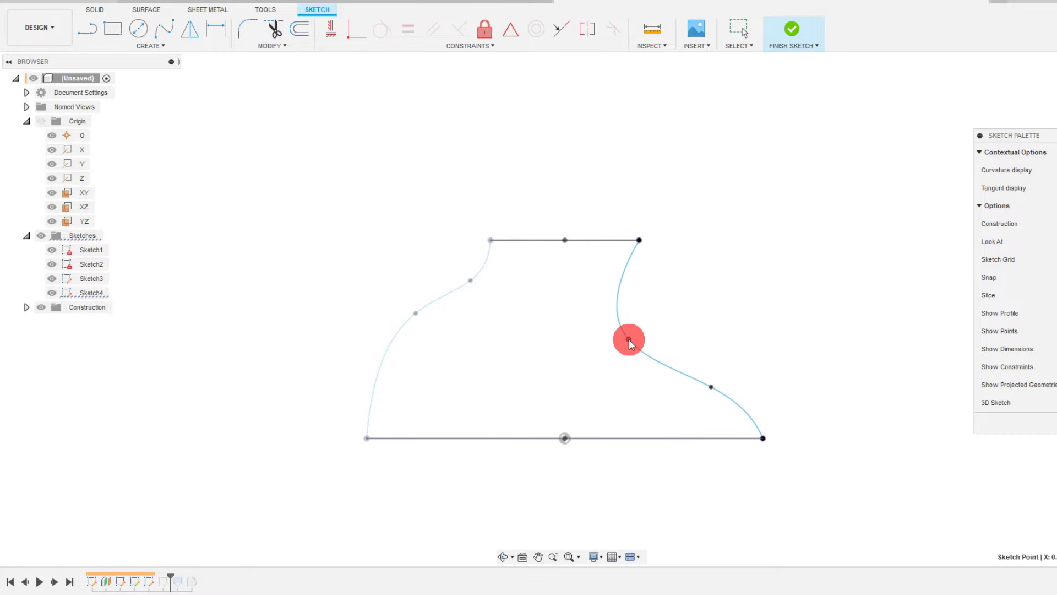
pyautogui.click(793, 30)
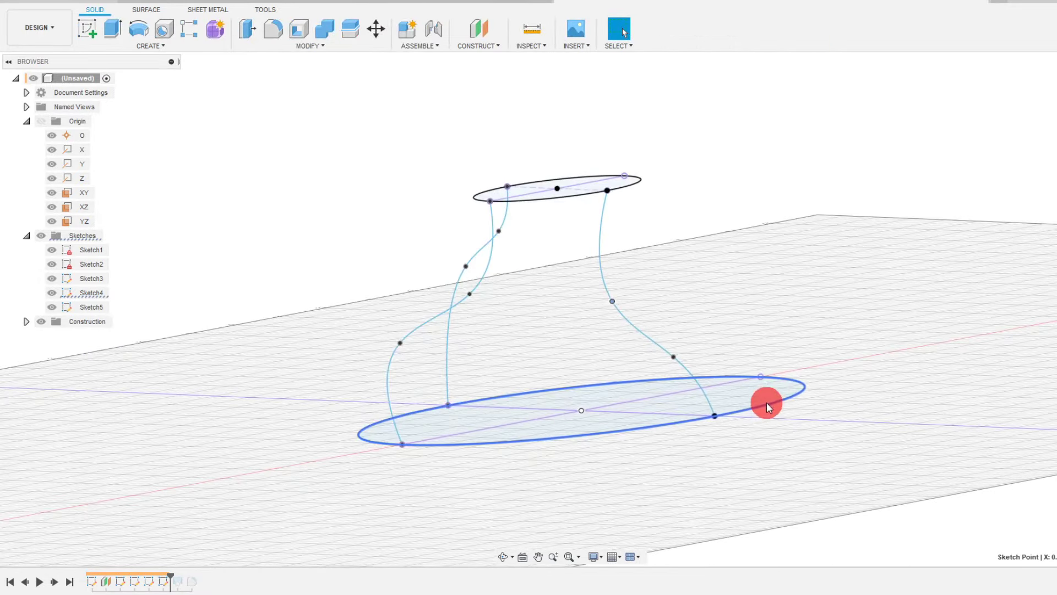
# Start a loft, remove the wrongly preselected point profile, and pick the upper circle and the base circle as profiles.
pyautogui.click(503, 556)
pyautogui.moveTo(531, 500)
pyautogui.mouseDown()
pyautogui.moveTo(555, 371)
pyautogui.moveTo(668, 370)
pyautogui.moveTo(479, 373)
pyautogui.moveTo(567, 370)
pyautogui.moveTo(596, 386)
pyautogui.moveTo(597, 413)
pyautogui.moveTo(583, 371)
pyautogui.moveTo(499, 378)
pyautogui.moveTo(564, 375)
pyautogui.mouseUp()
pyautogui.press('Escape')
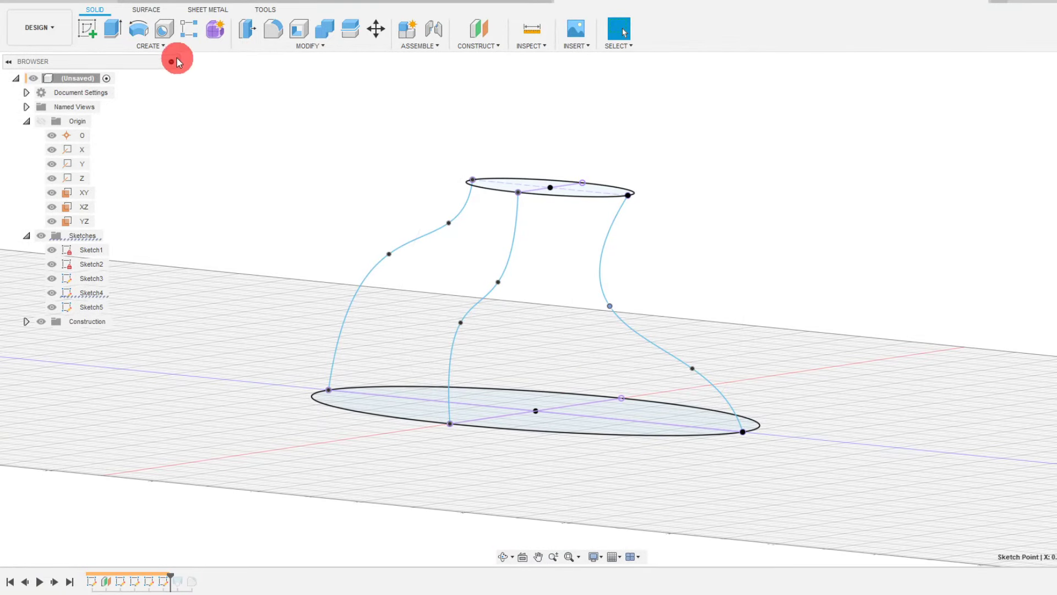
pyautogui.click(163, 48)
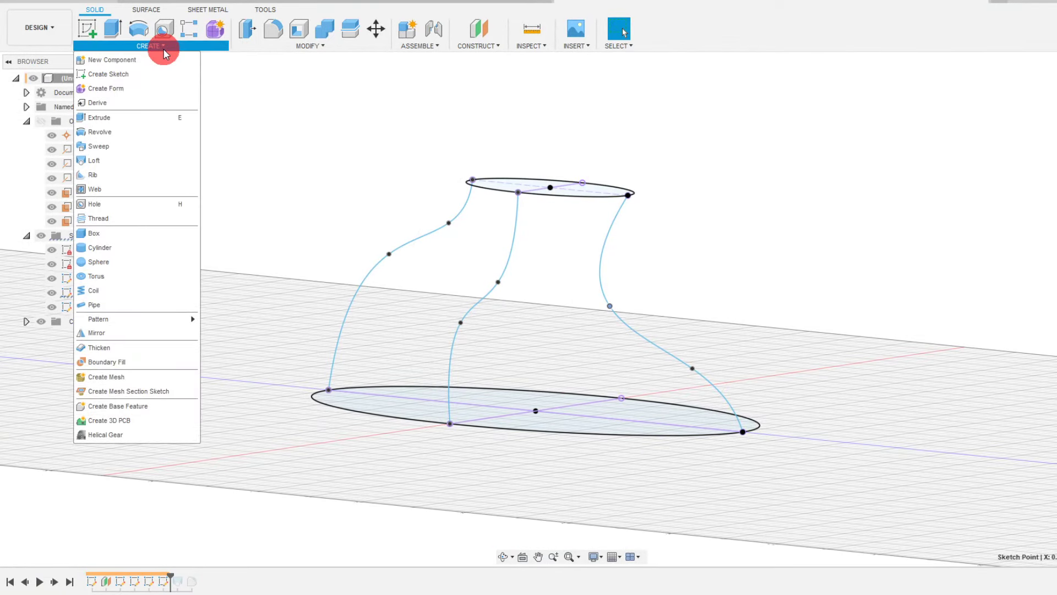
pyautogui.click(155, 160)
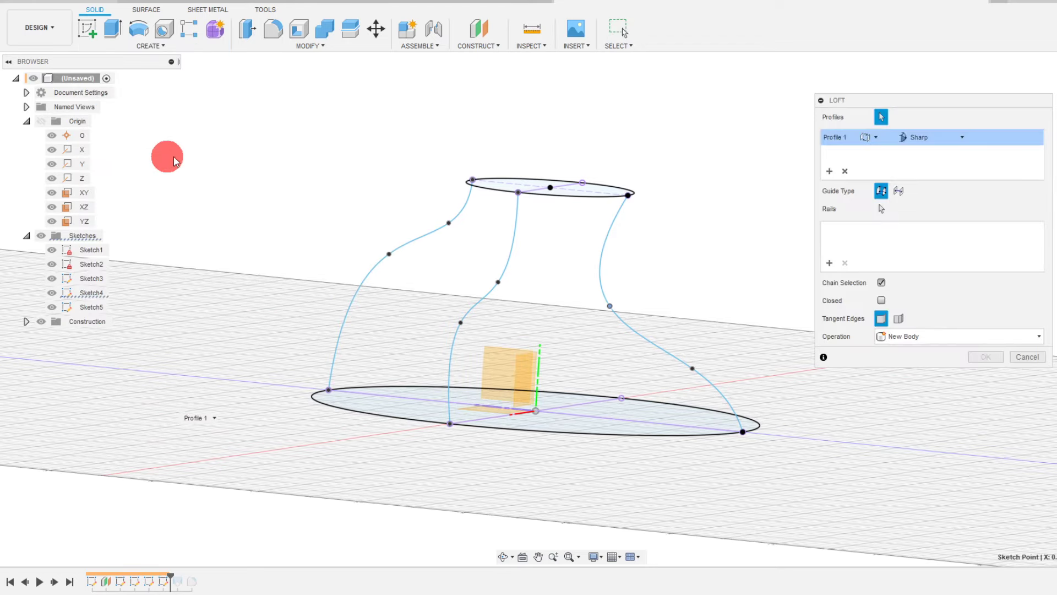
pyautogui.click(592, 201)
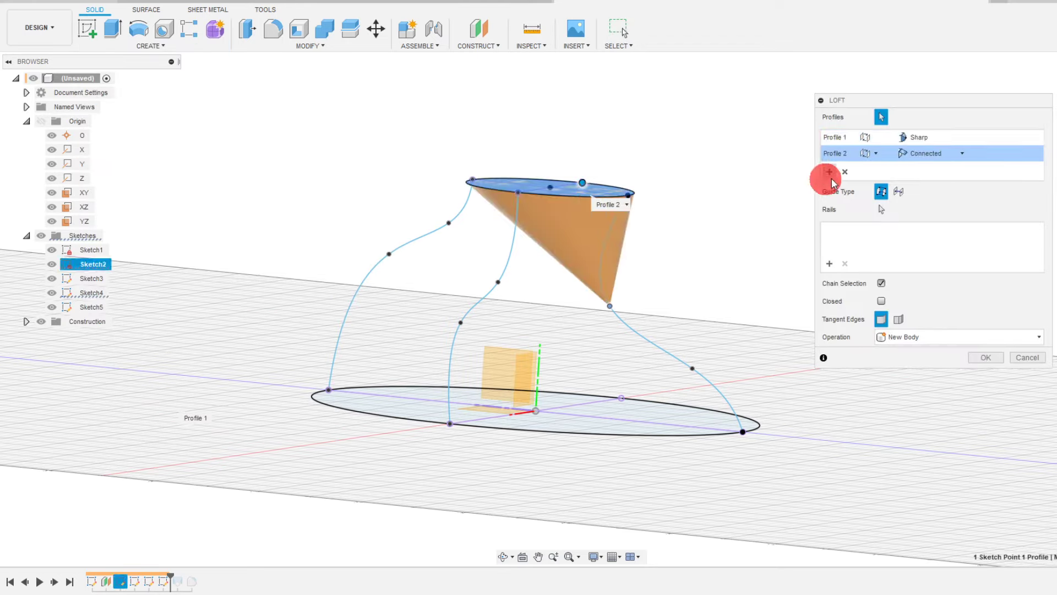
pyautogui.click(845, 172)
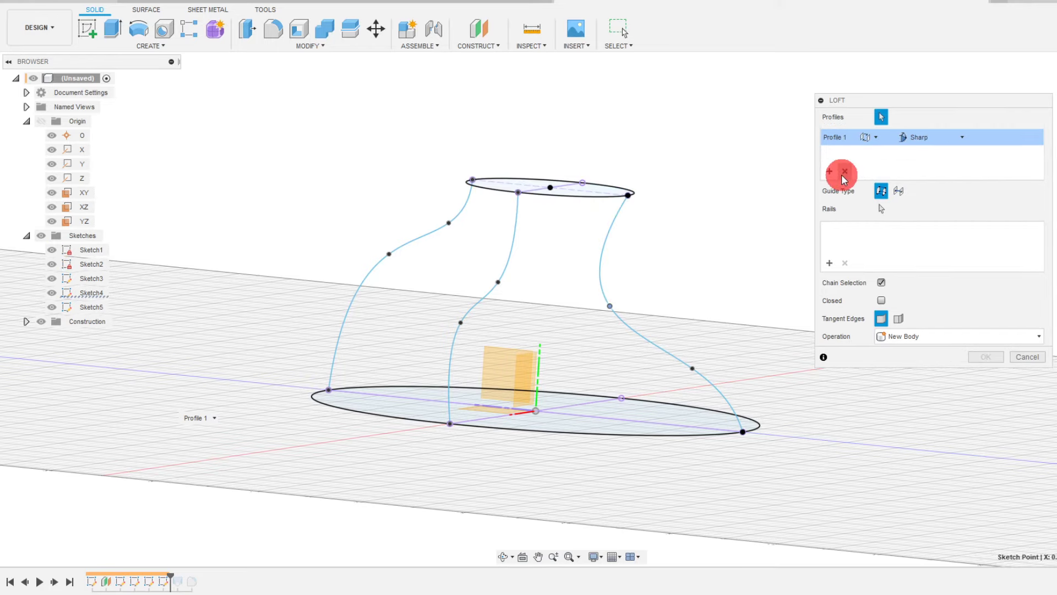
pyautogui.click(845, 172)
pyautogui.click(563, 191)
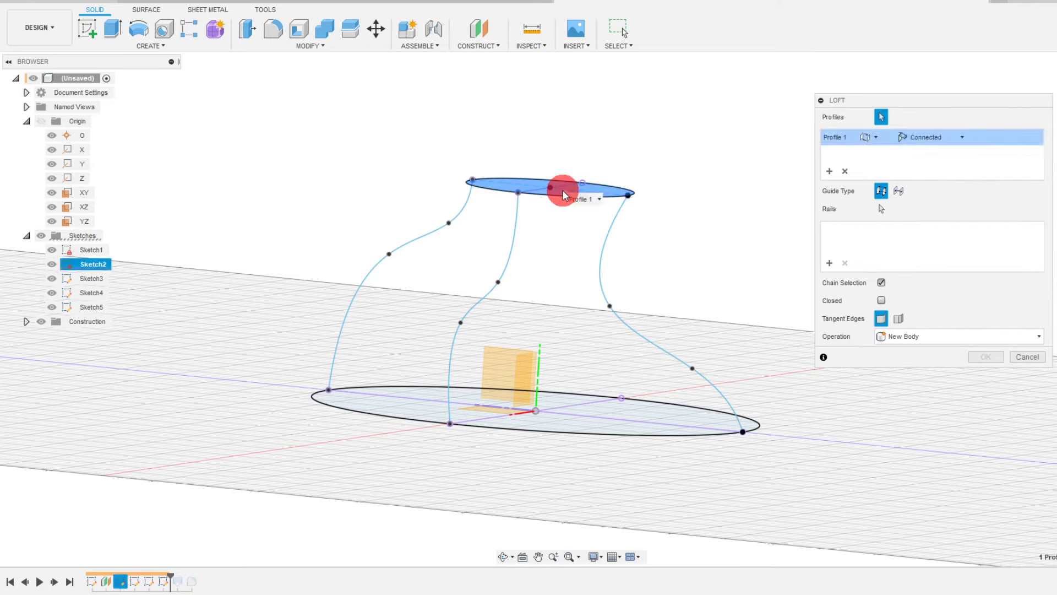
pyautogui.click(540, 425)
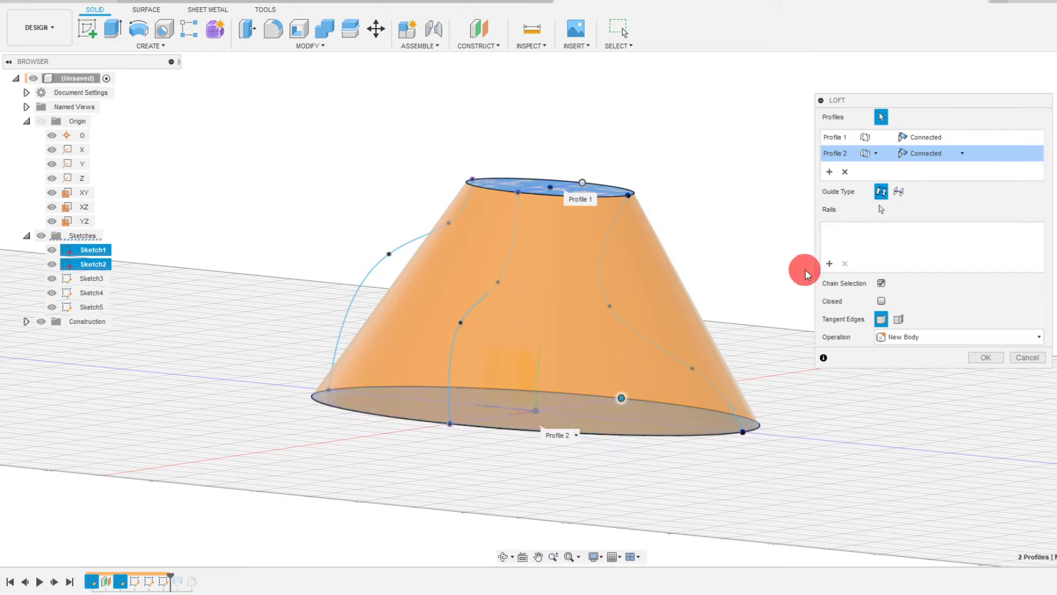
# Add the three splines as guide rails and create the loft as a new body.
pyautogui.click(827, 266)
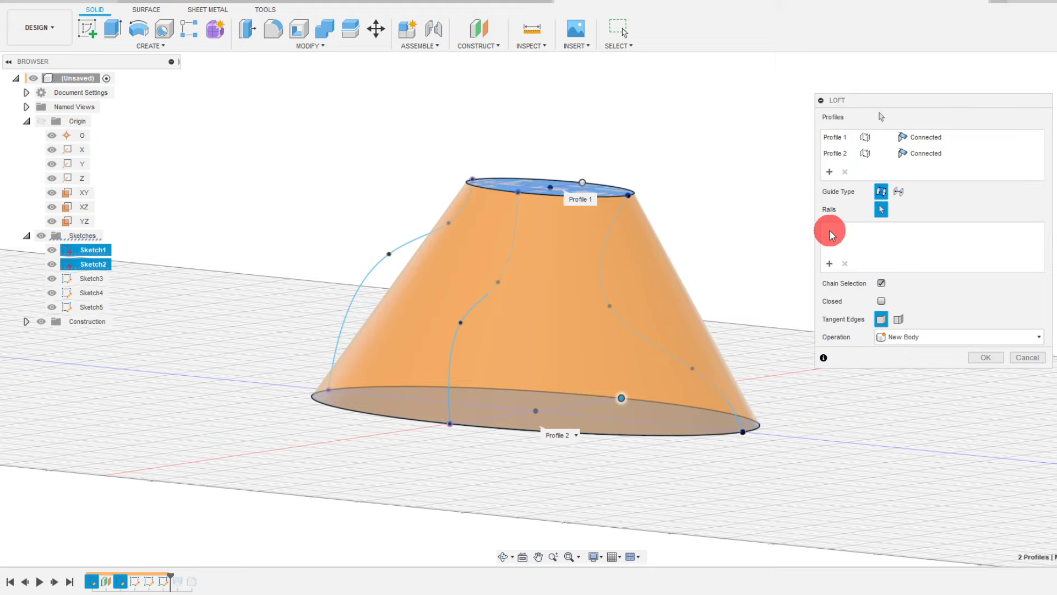
pyautogui.click(399, 244)
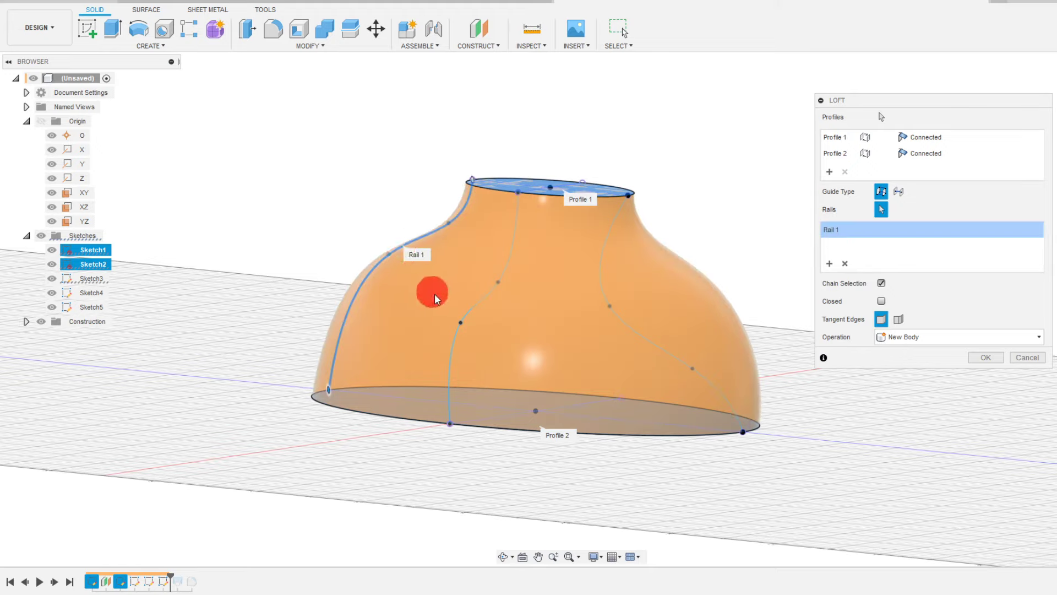
pyautogui.click(477, 308)
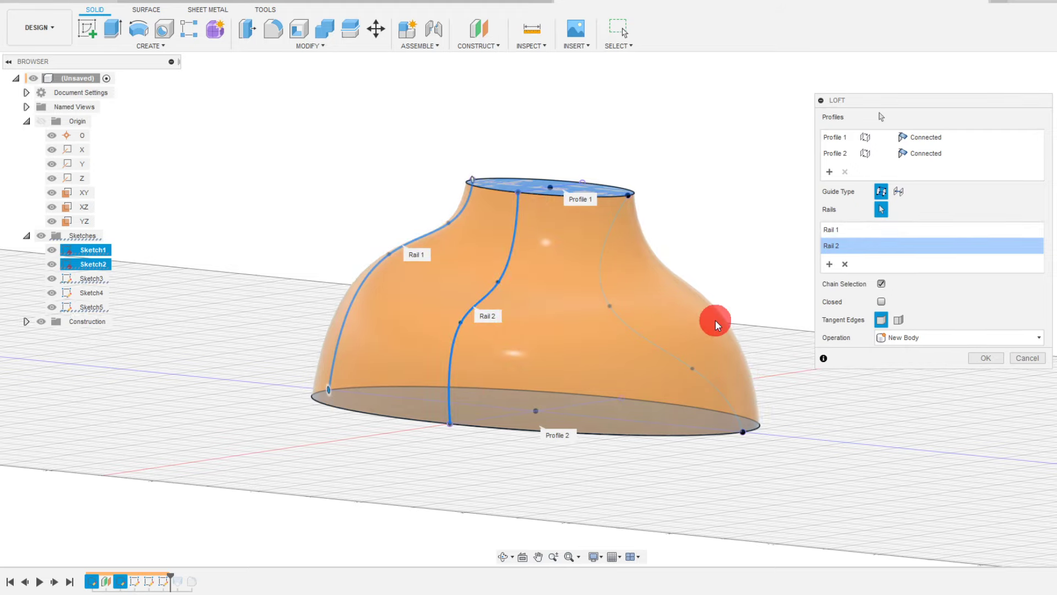
pyautogui.click(640, 335)
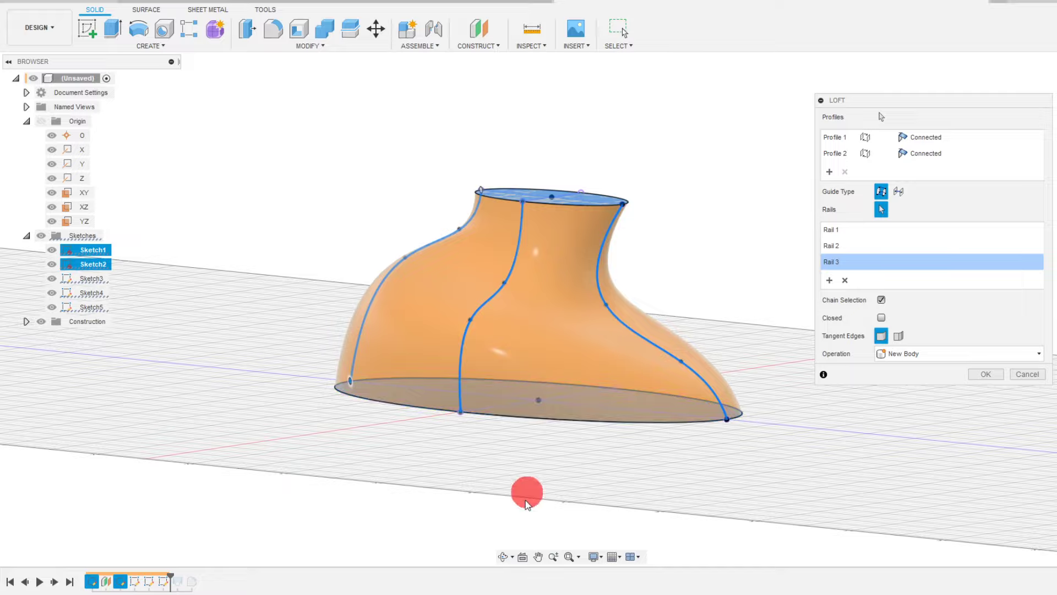
pyautogui.click(502, 556)
pyautogui.moveTo(589, 352); pyautogui.dragTo(538, 342)
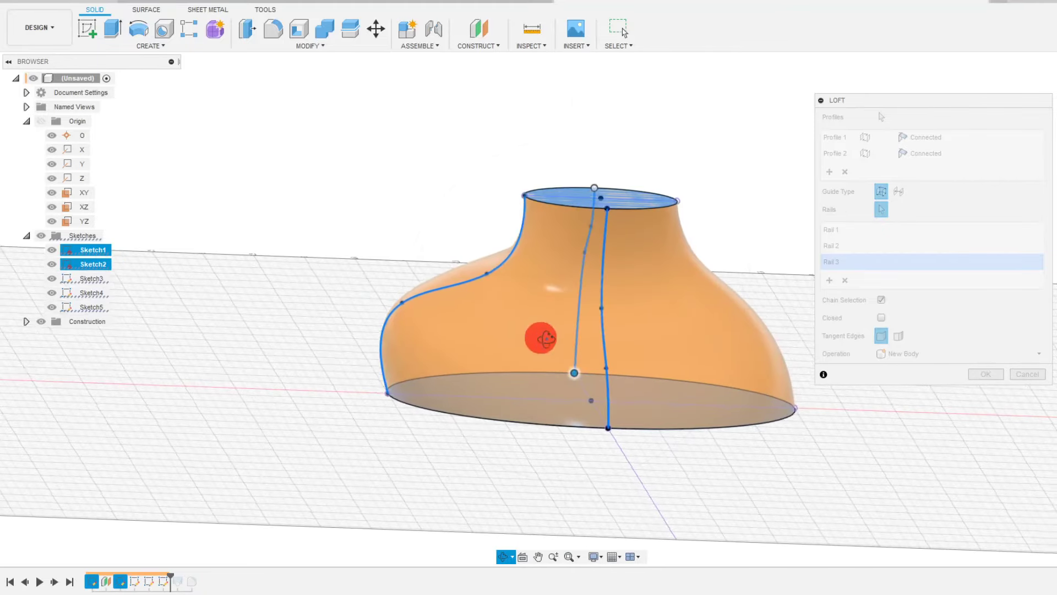
pyautogui.click(967, 368)
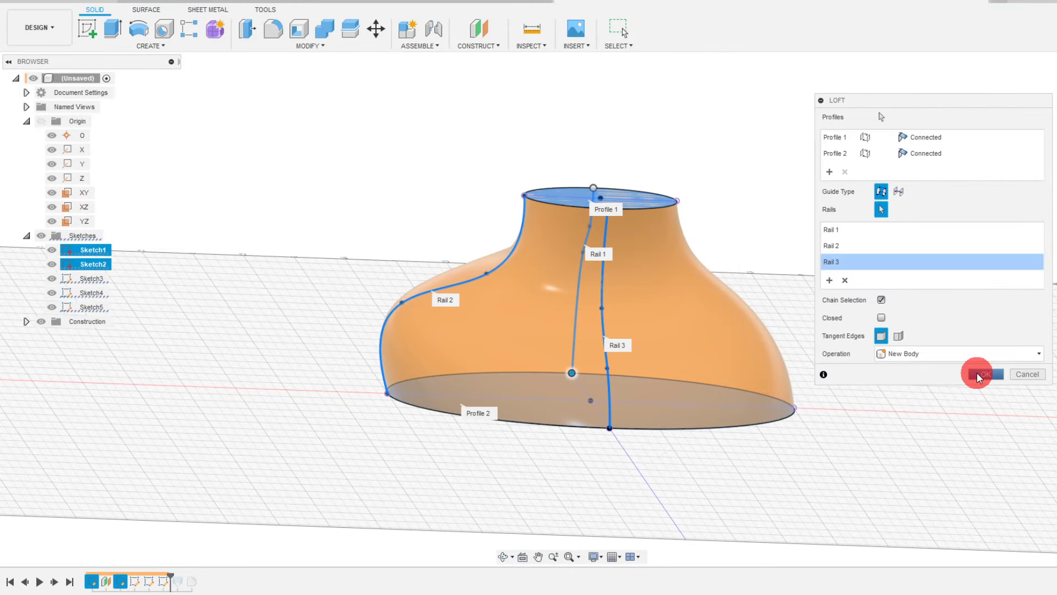
pyautogui.click(976, 372)
# Edit Sketch3 and move its spline's upper interior fit point slightly outward and upward to flatten the neck curve, then finish the sketch.
pyautogui.scroll(1, 678, 337)
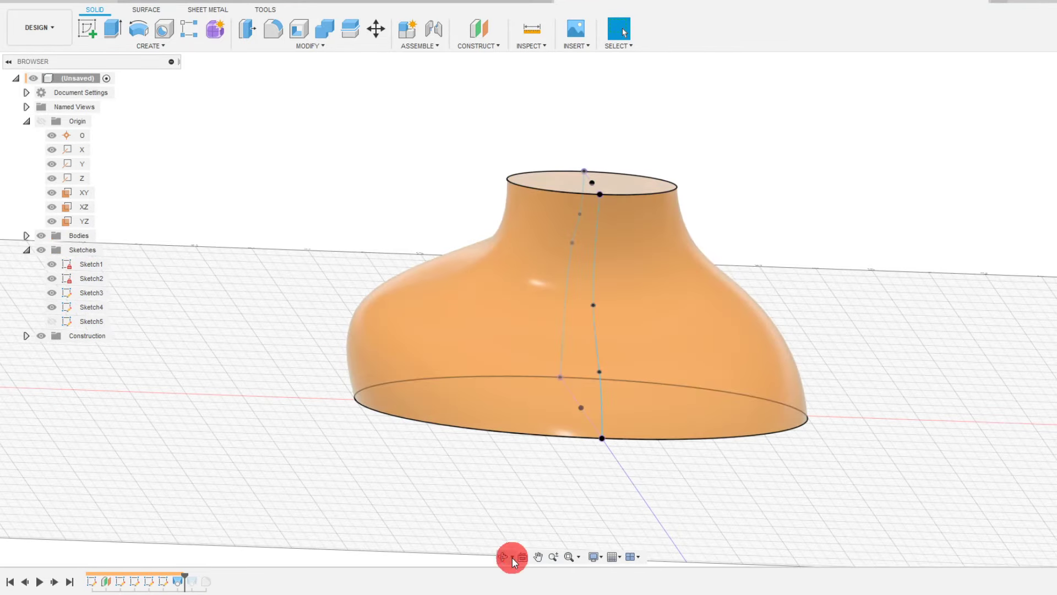
pyautogui.moveTo(563, 395); pyautogui.dragTo(623, 368)
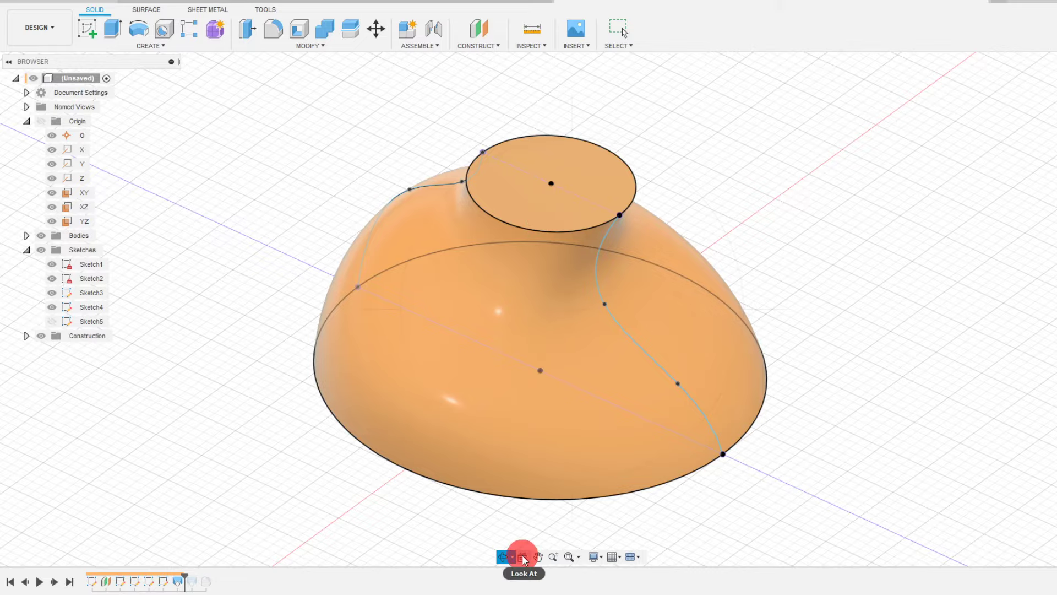
pyautogui.moveTo(538, 378); pyautogui.dragTo(560, 330)
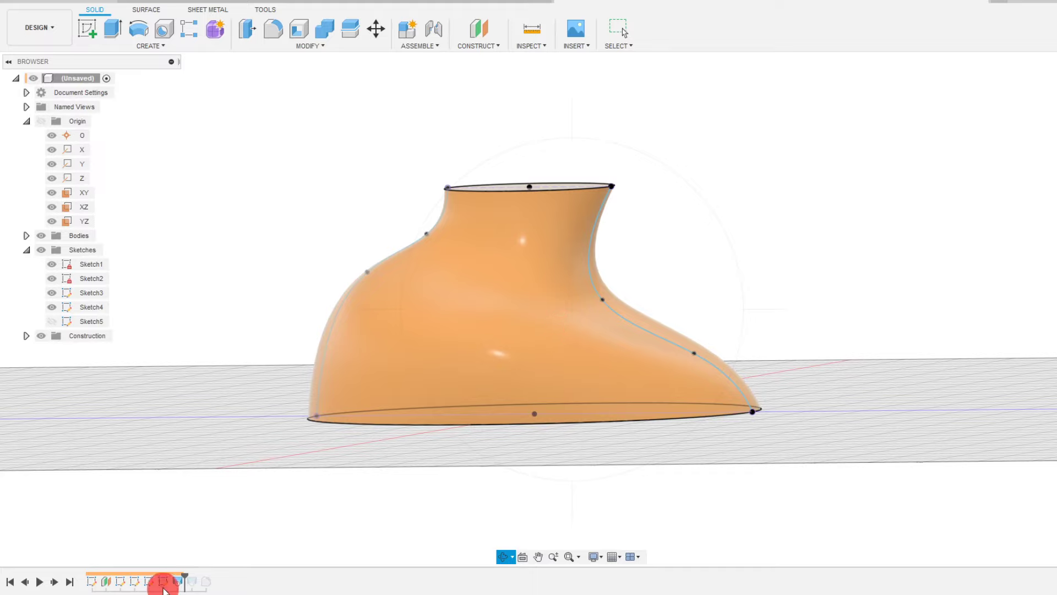
pyautogui.click(135, 582)
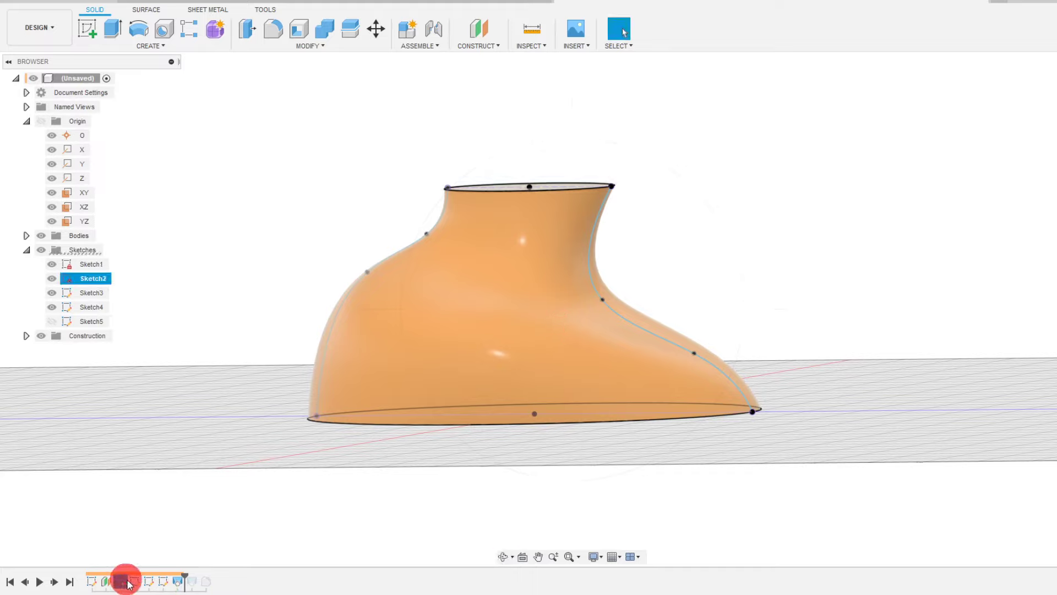
pyautogui.rightClick(135, 582)
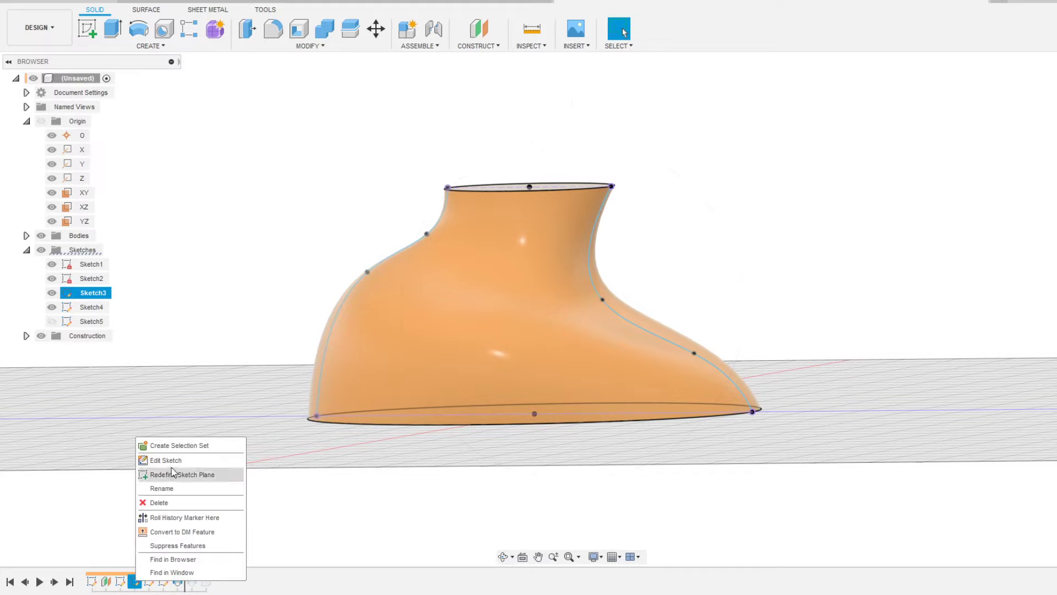
pyautogui.click(193, 461)
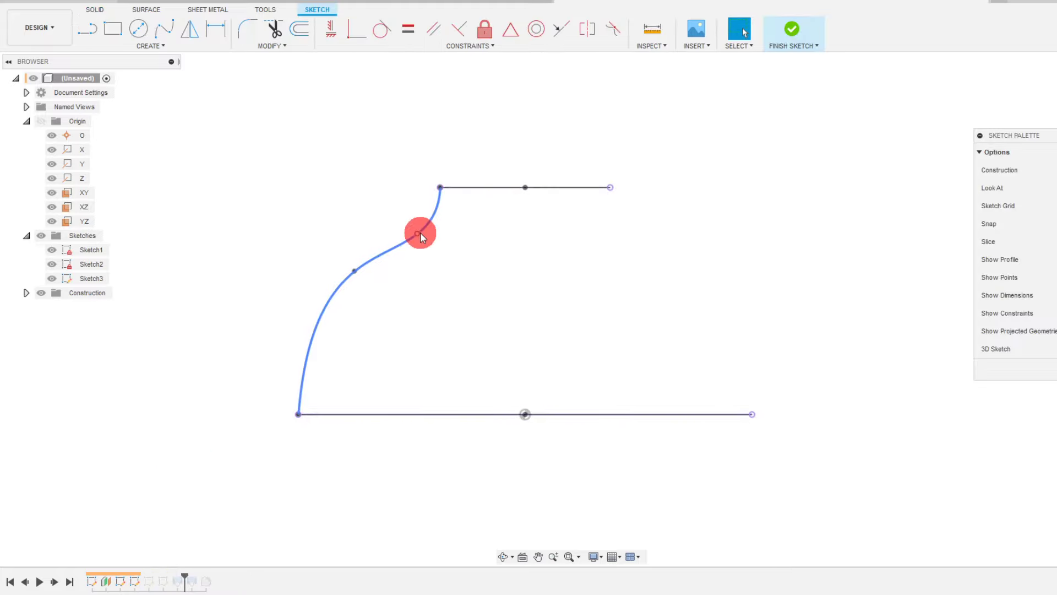
pyautogui.moveTo(420, 233)
pyautogui.mouseDown()
pyautogui.moveTo(361, 228)
pyautogui.moveTo(401, 239)
pyautogui.moveTo(400, 227)
pyautogui.mouseUp()
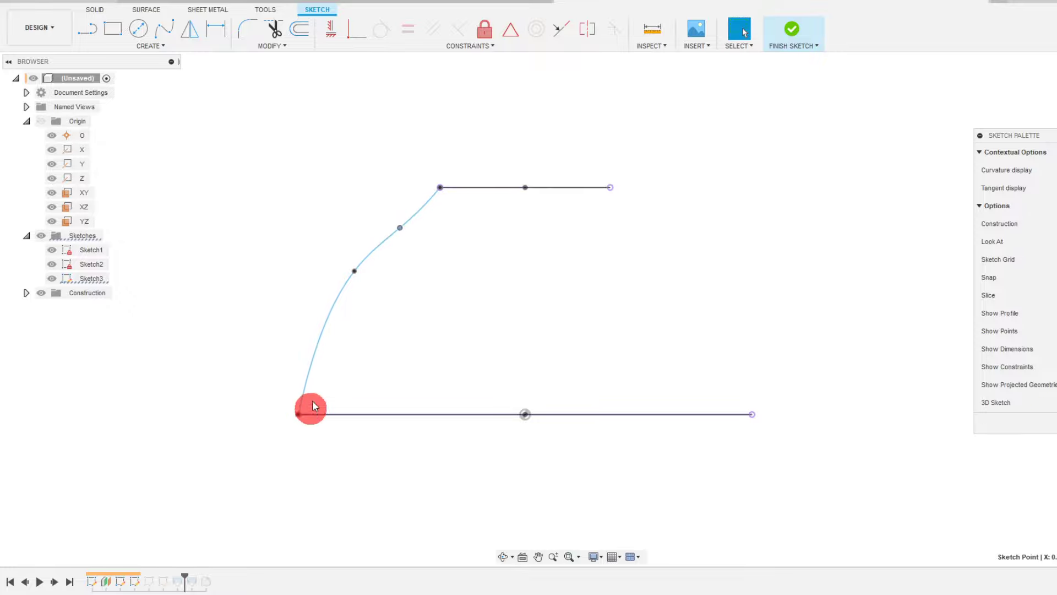
pyautogui.click(793, 28)
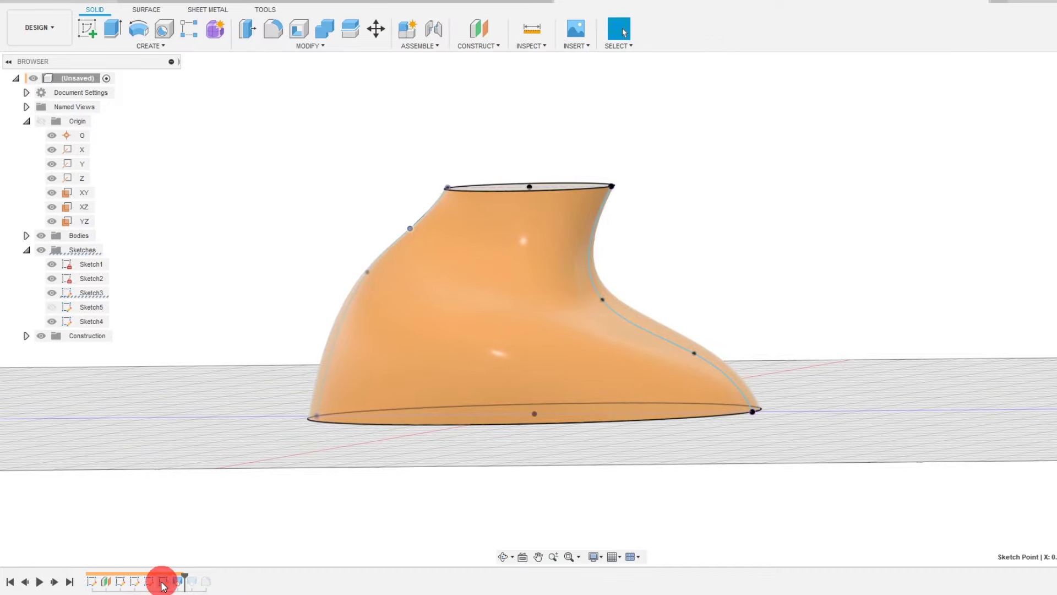
# Edit Sketch4 and pull both interior fit points outward and upward so the rail bulges outward, then finish the sketch.
pyautogui.doubleClick(154, 582)
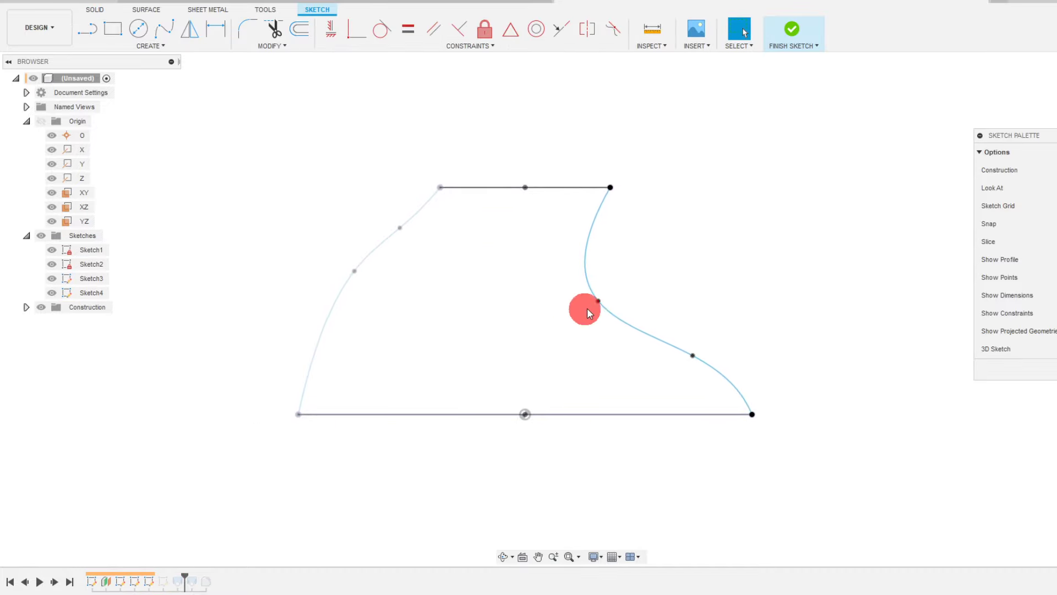
pyautogui.moveTo(598, 304)
pyautogui.mouseDown()
pyautogui.moveTo(641, 277)
pyautogui.moveTo(694, 293)
pyautogui.mouseUp()
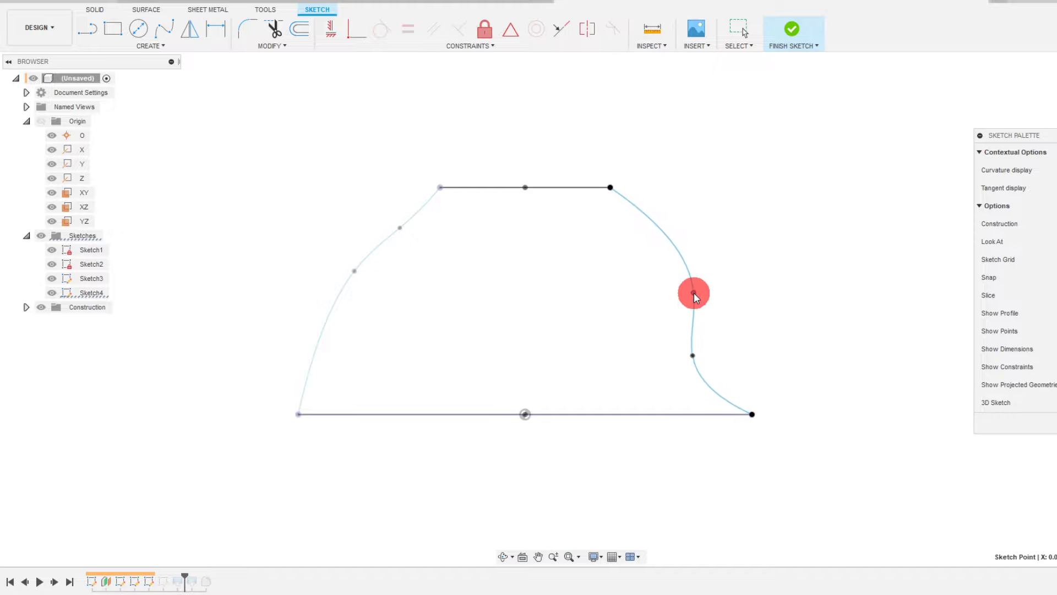
pyautogui.moveTo(693, 355); pyautogui.dragTo(733, 325)
pyautogui.click(705, 303)
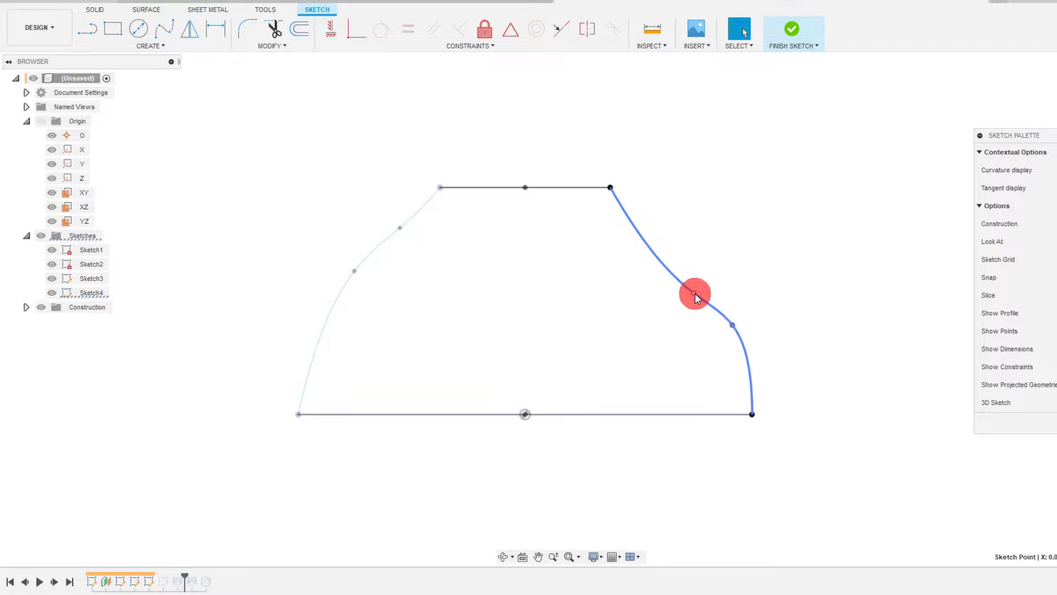
pyautogui.moveTo(695, 293); pyautogui.dragTo(708, 251)
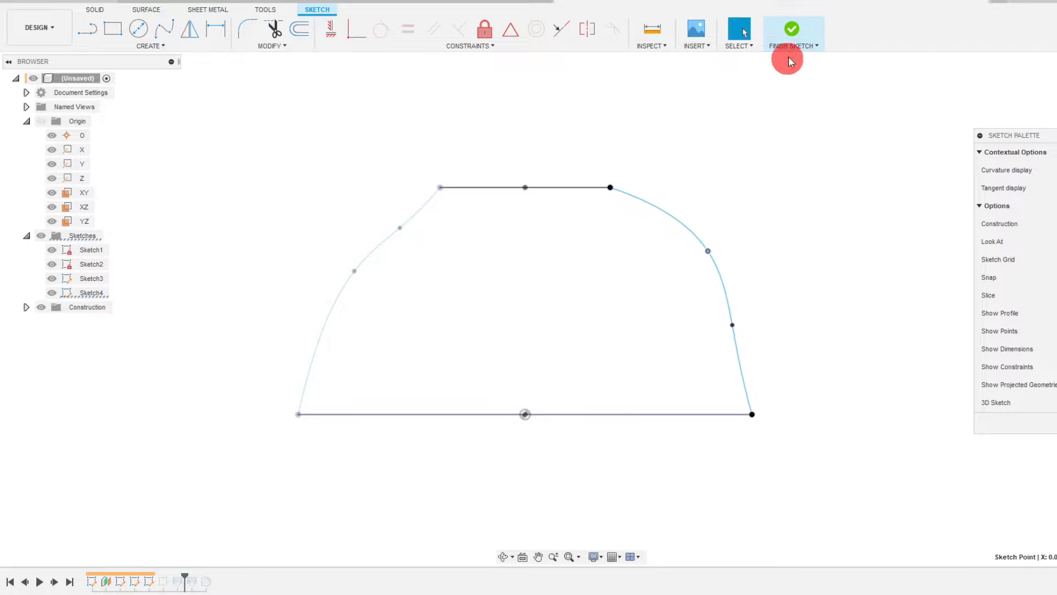
pyautogui.click(790, 61)
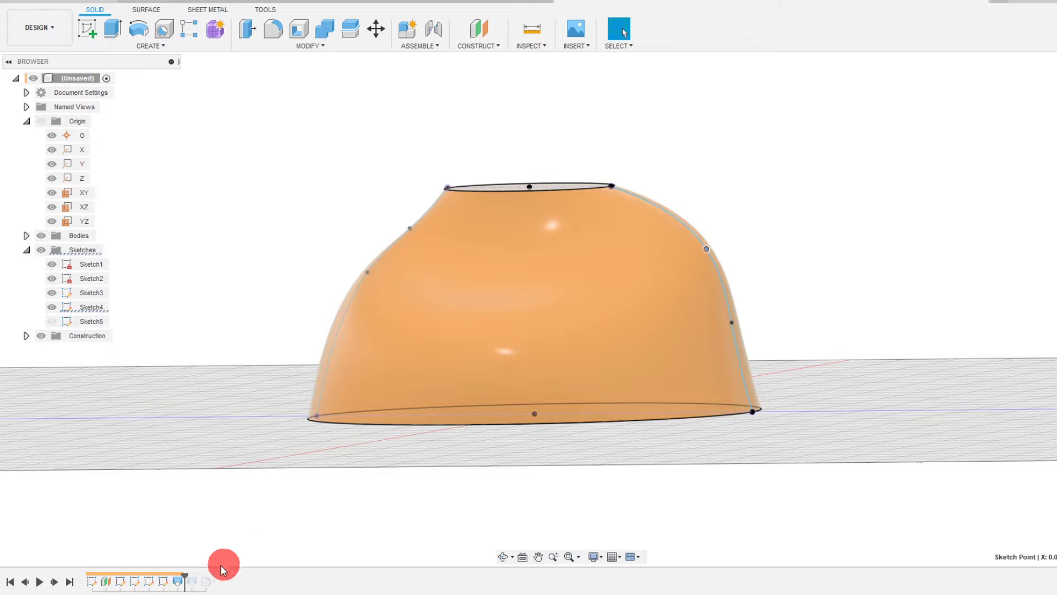
# Edit Sketch5, move its upper interior fit point outward and upward and the lower one outward into a rounded bulge, then finish the sketch.
pyautogui.doubleClick(164, 581)
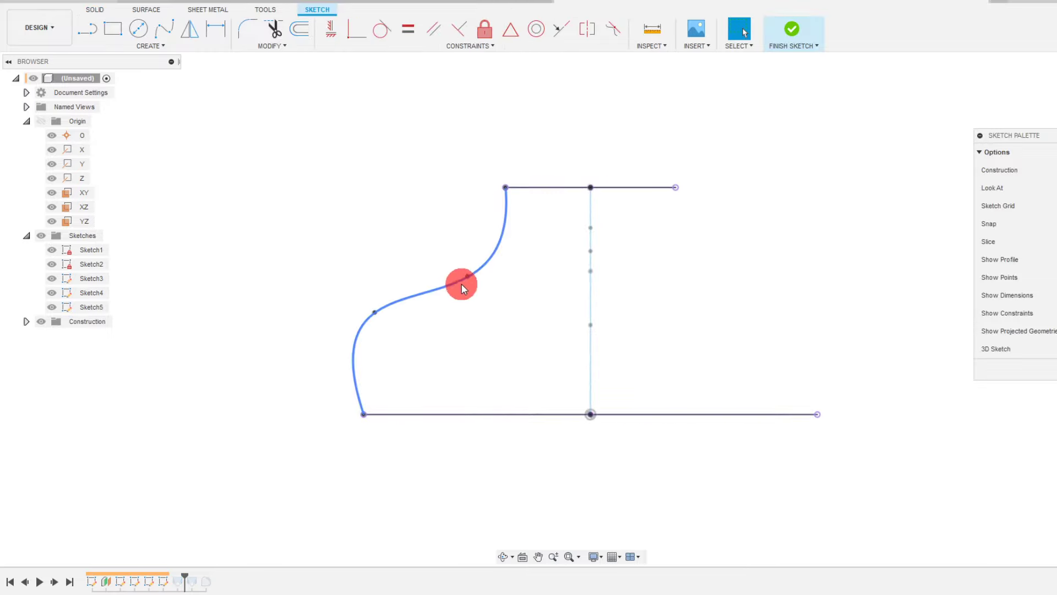
pyautogui.moveTo(462, 284); pyautogui.dragTo(342, 211)
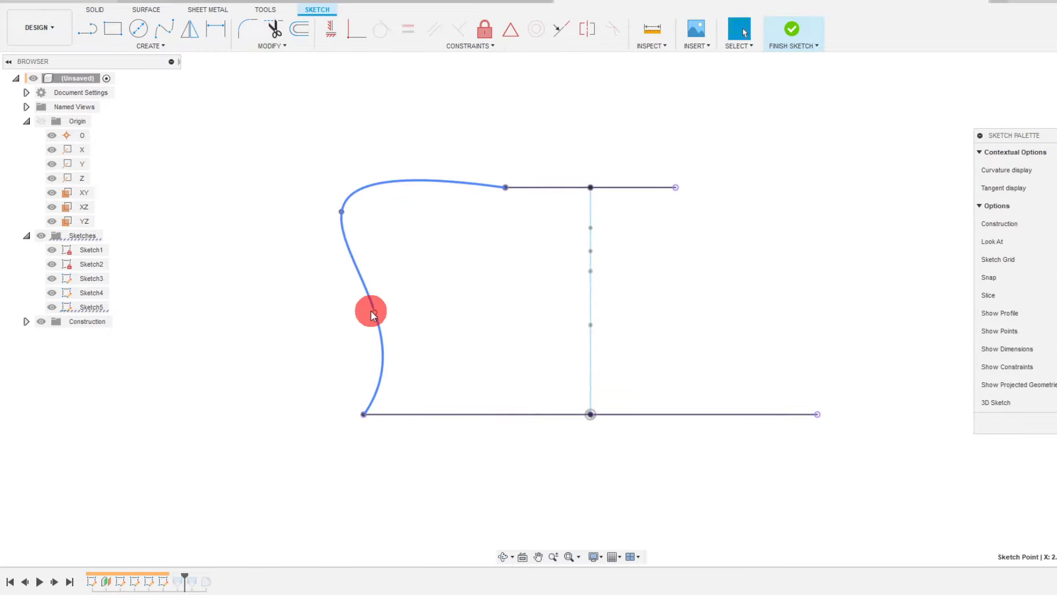
pyautogui.moveTo(372, 311); pyautogui.dragTo(285, 305)
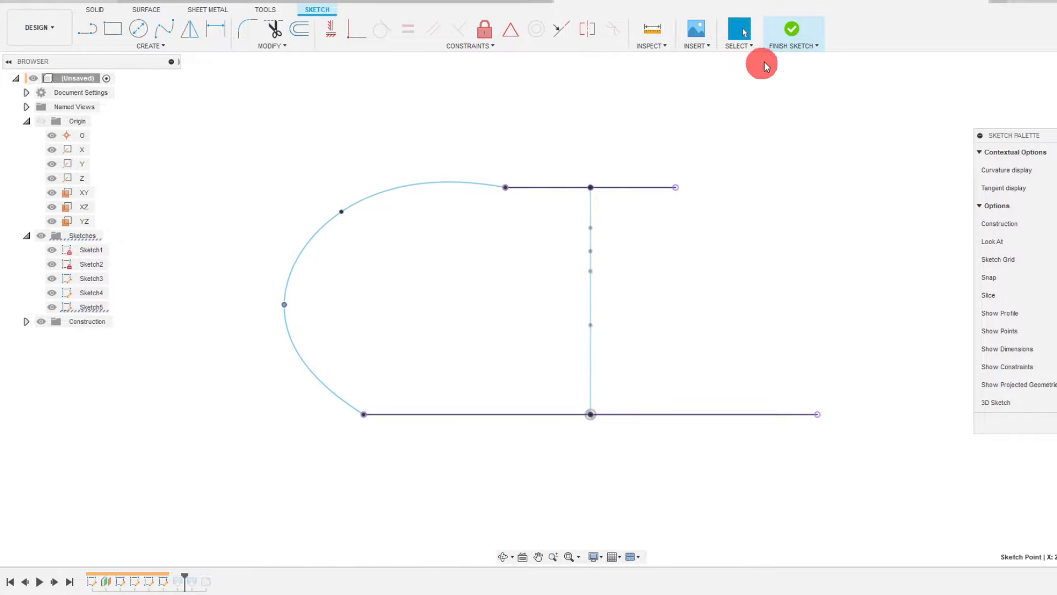
pyautogui.click(793, 31)
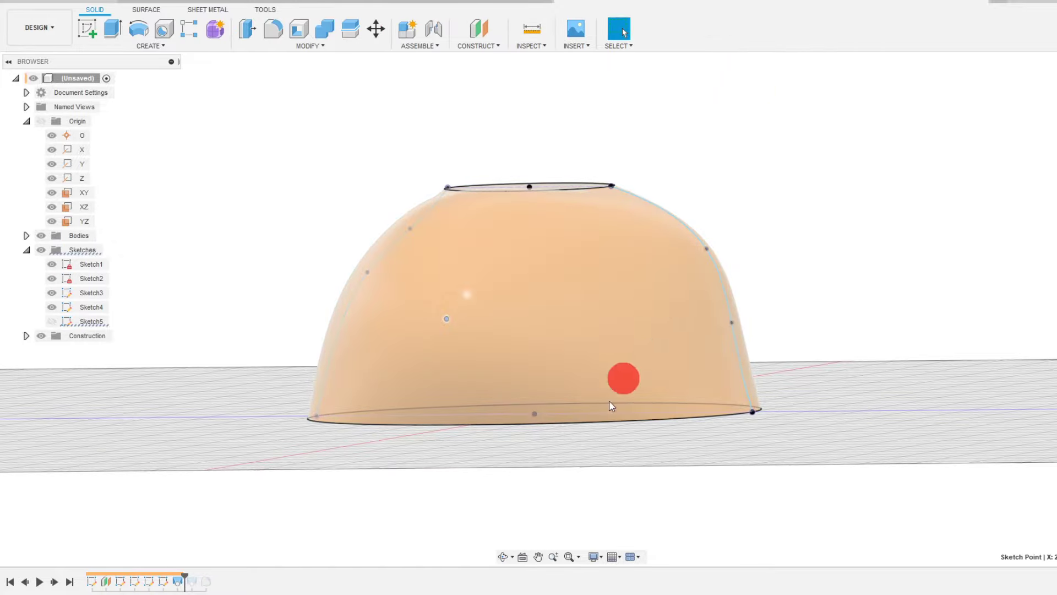
# Examine the reshaped lofted body from several sides to see how the surface follows the bulging Sketch5 rail.
pyautogui.click(502, 556)
pyautogui.moveTo(526, 301); pyautogui.dragTo(531, 332)
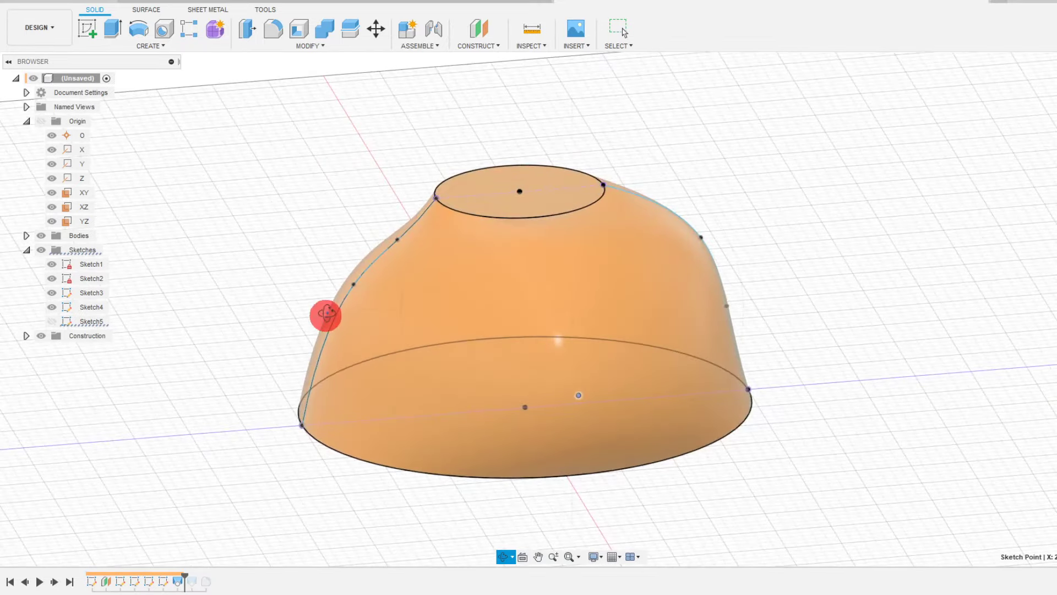
pyautogui.moveTo(325, 314); pyautogui.dragTo(550, 204)
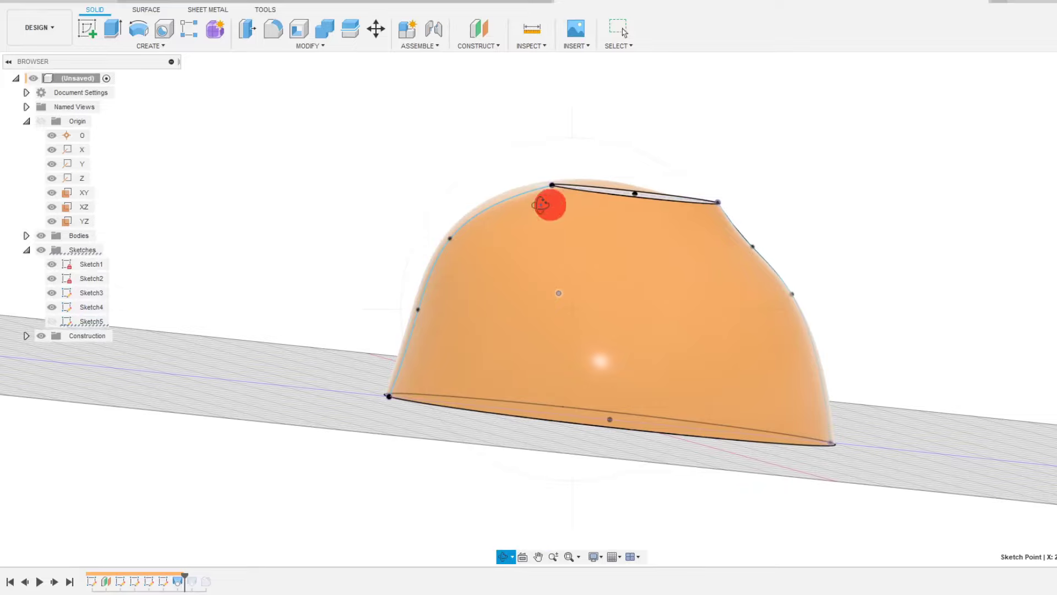
pyautogui.moveTo(548, 267); pyautogui.dragTo(668, 299)
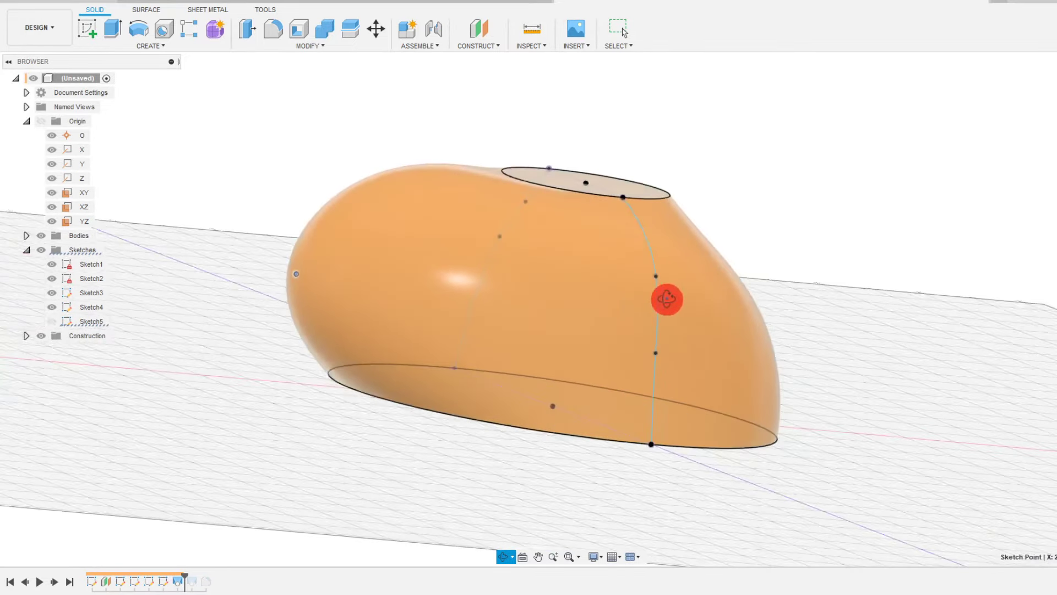
pyautogui.moveTo(435, 252); pyautogui.dragTo(202, 222)
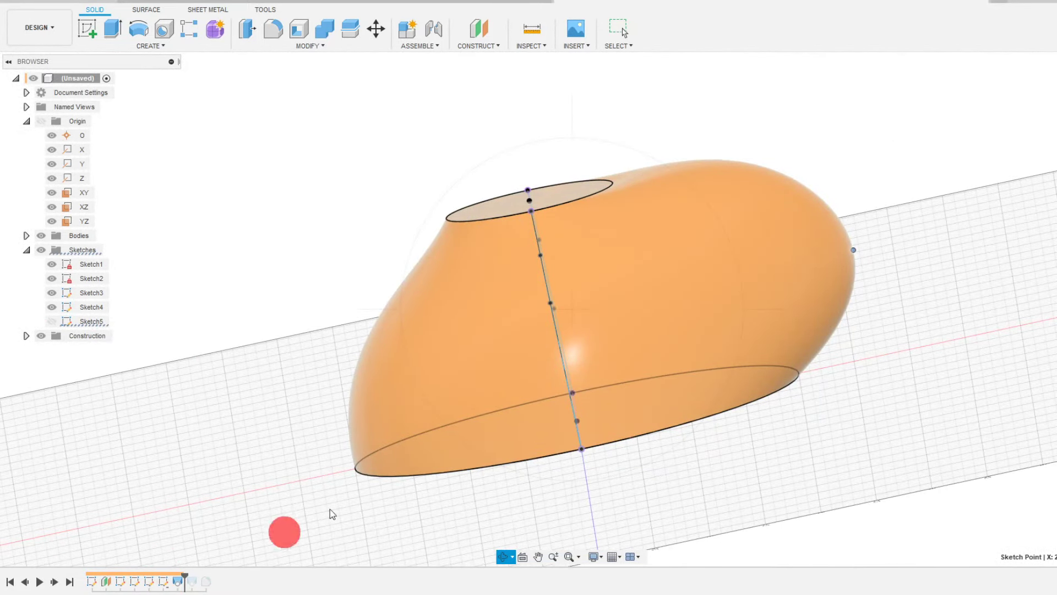
pyautogui.press('Escape')
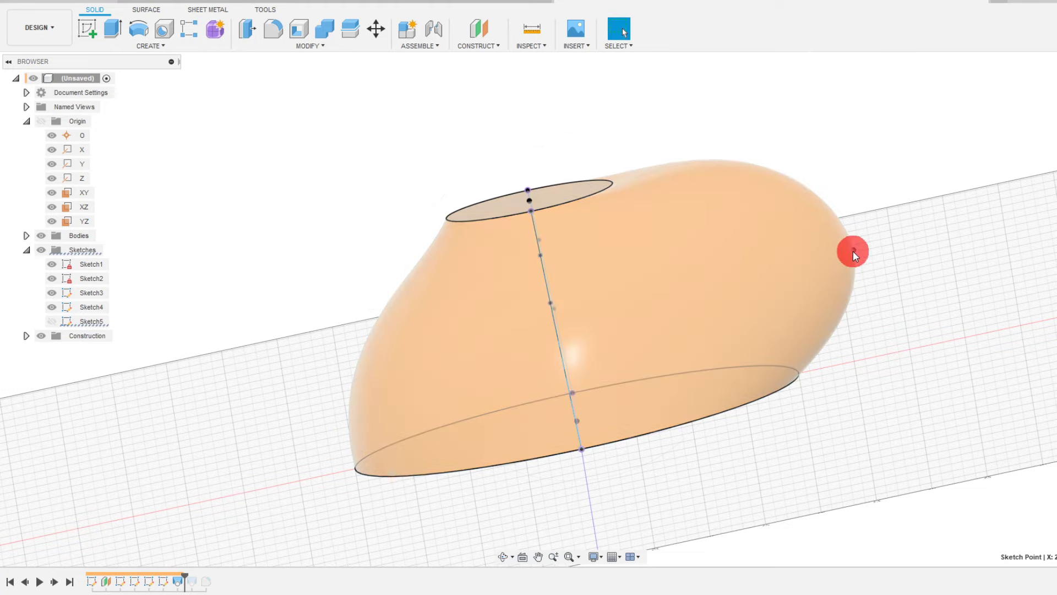
pyautogui.click(784, 272)
pyautogui.click(395, 488)
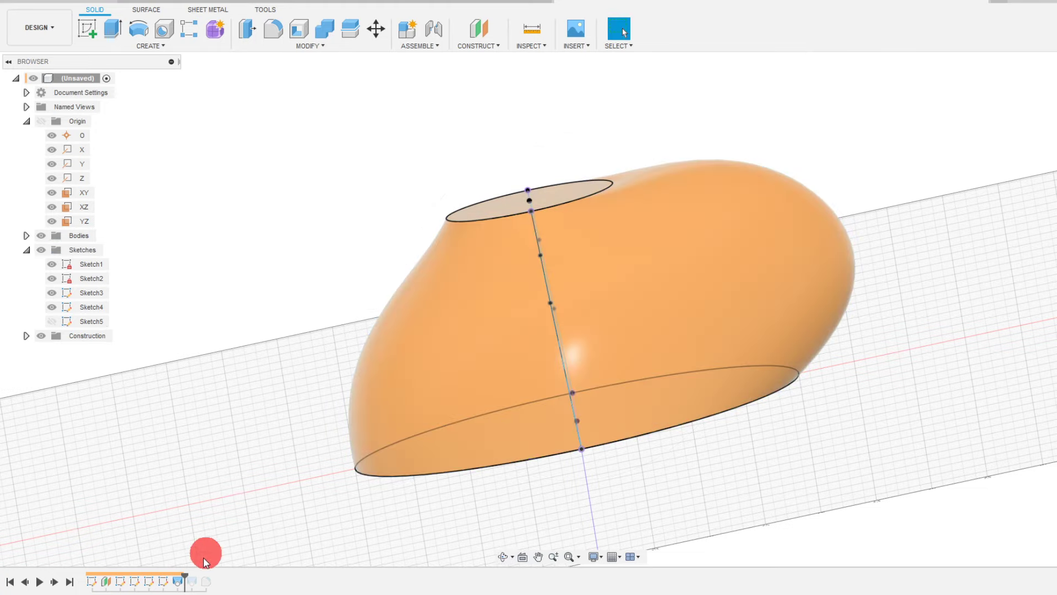
# Edit Sketch5 again and move its lower interior fit point far inward toward the central axis to form a deep recess, then finish the sketch.
pyautogui.doubleClick(163, 581)
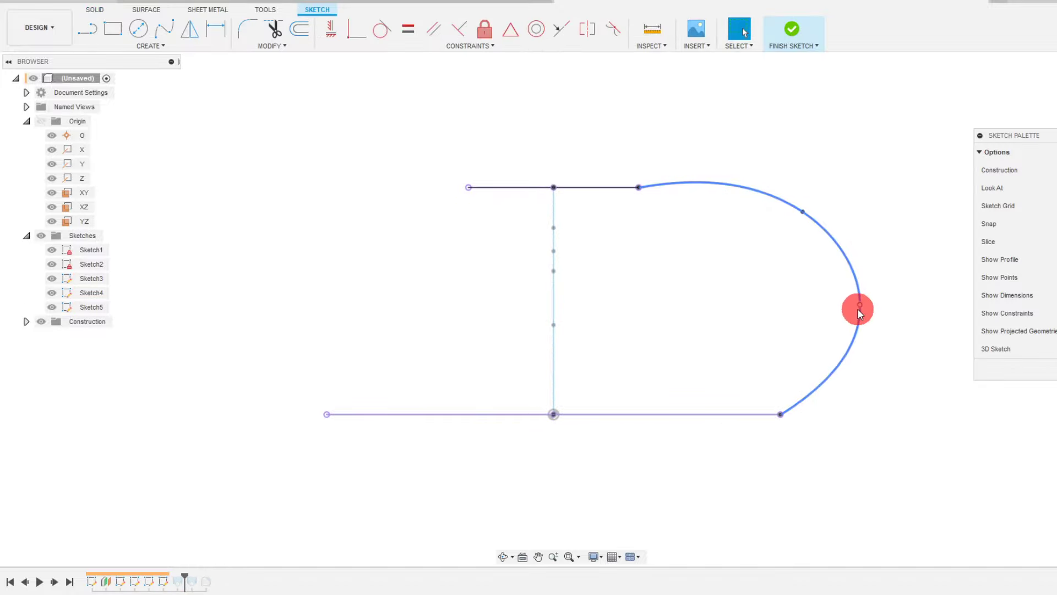
pyautogui.moveTo(859, 305)
pyautogui.mouseDown()
pyautogui.moveTo(765, 322)
pyautogui.moveTo(617, 265)
pyautogui.mouseUp()
pyautogui.click(791, 31)
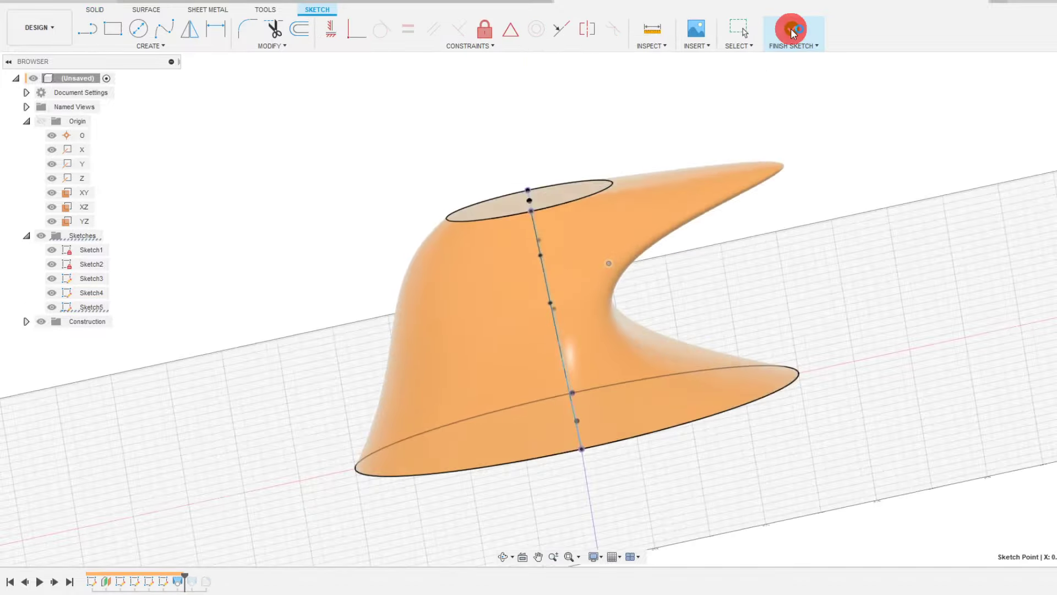
pyautogui.click(502, 554)
pyautogui.moveTo(573, 369); pyautogui.dragTo(500, 388)
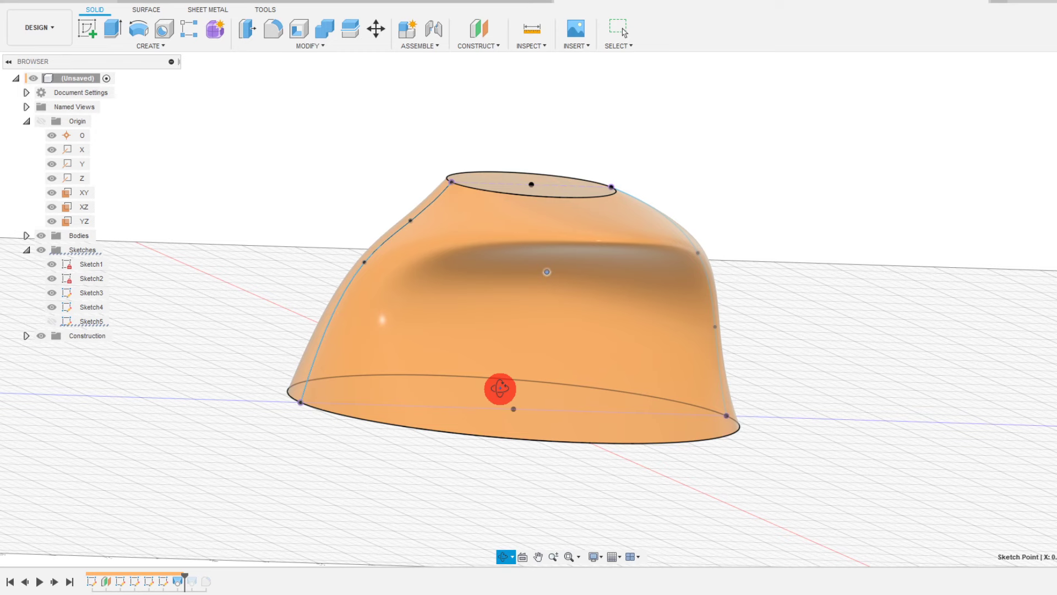
pyautogui.moveTo(500, 388); pyautogui.dragTo(513, 377)
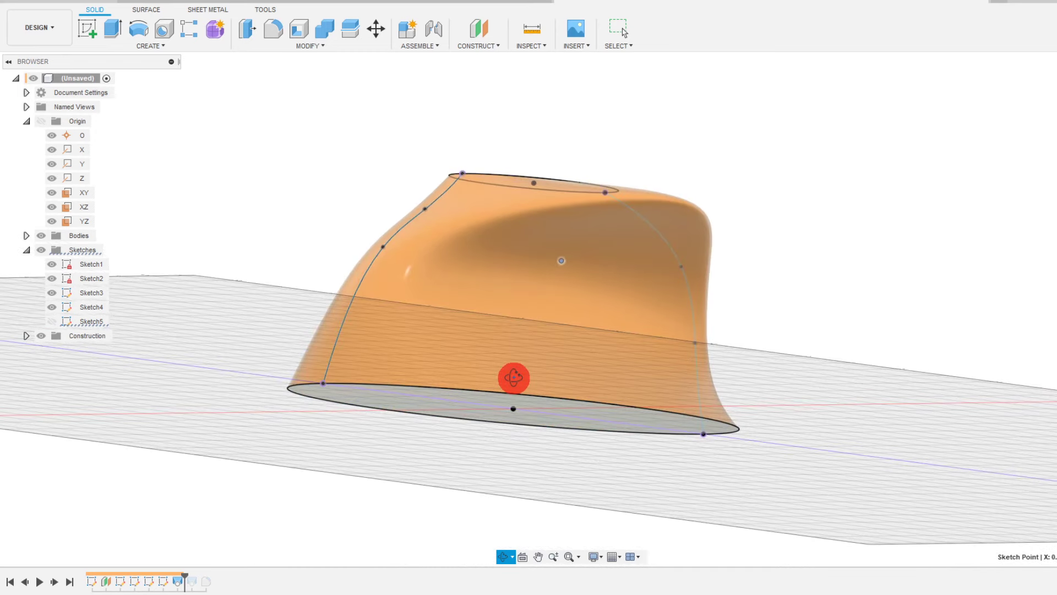